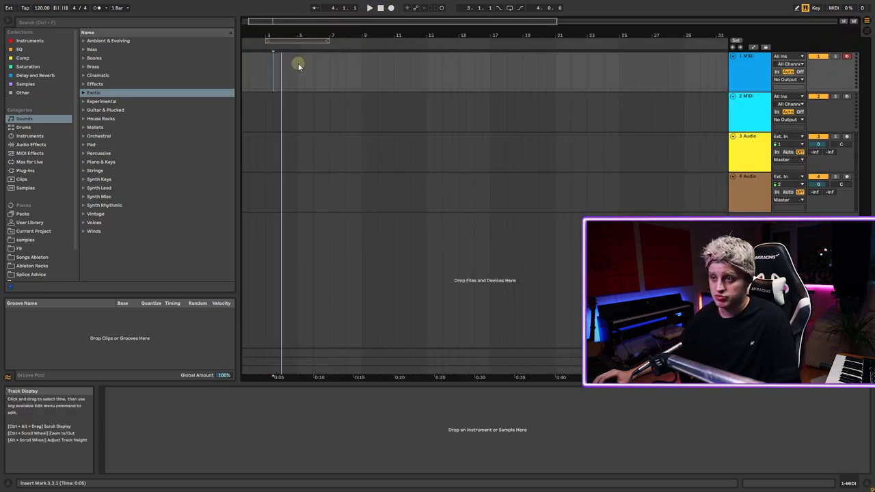
Try out playback and recording in the empty arrangement
key(space)
key(space)
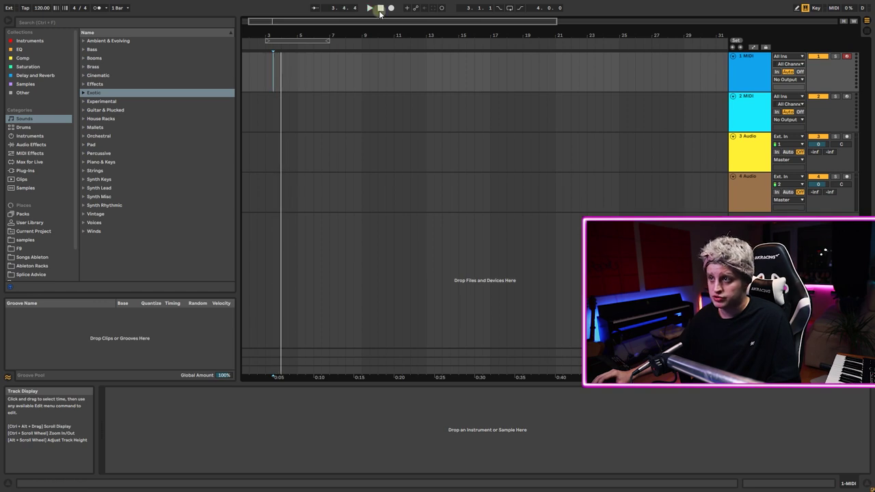
click(391, 9)
click(391, 10)
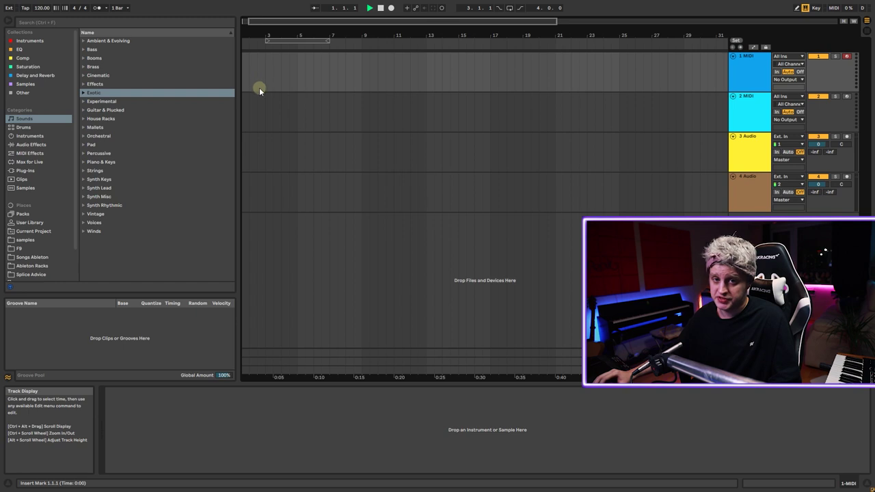
Select the two MIDI tracks and the two audio tracks in turn to tell the track types apart
click(756, 68)
shift+click(751, 109)
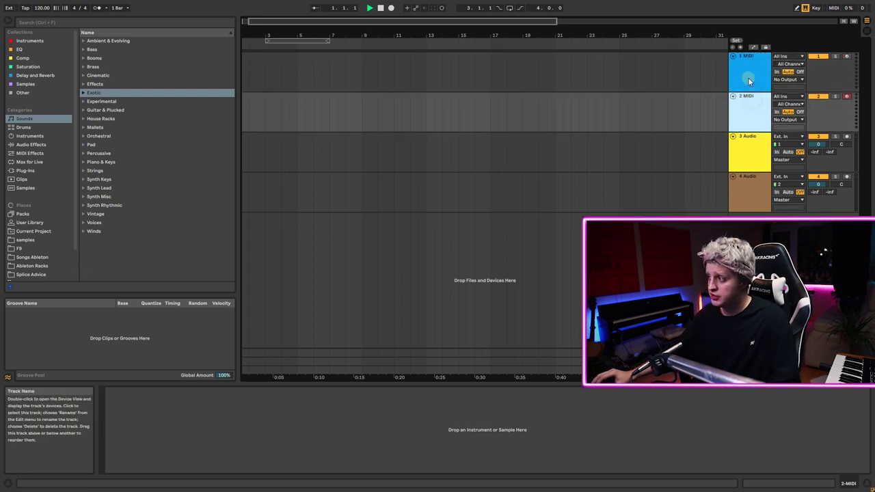
click(752, 99)
click(741, 157)
click(742, 179)
click(739, 120)
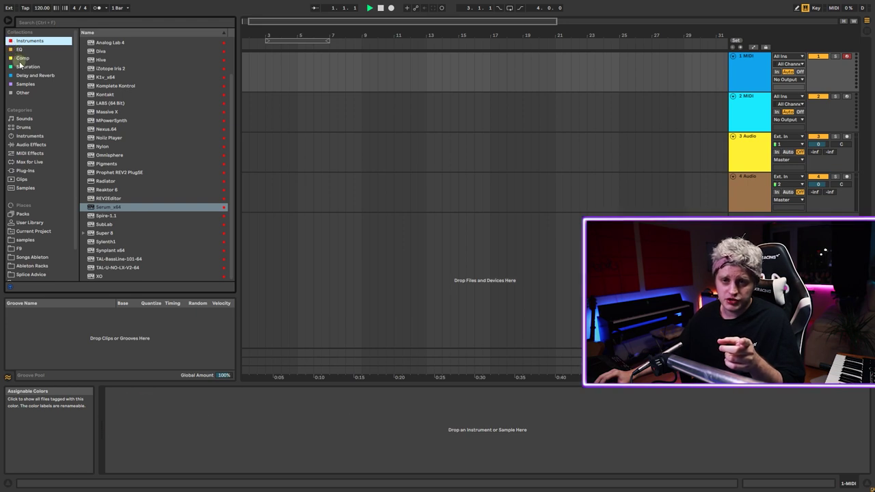
Look through the browser's colour collections for instruments, EQ, compression, saturation, delay and reverb, and samples
right_click(34, 46)
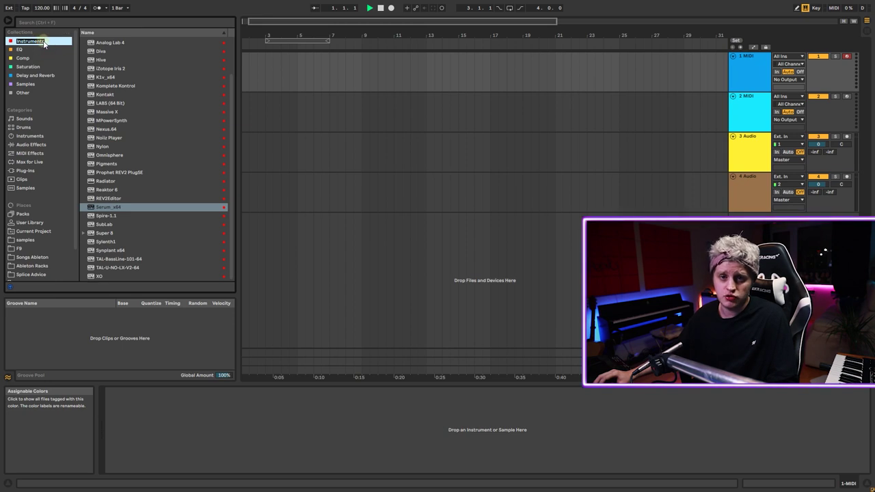
click(32, 59)
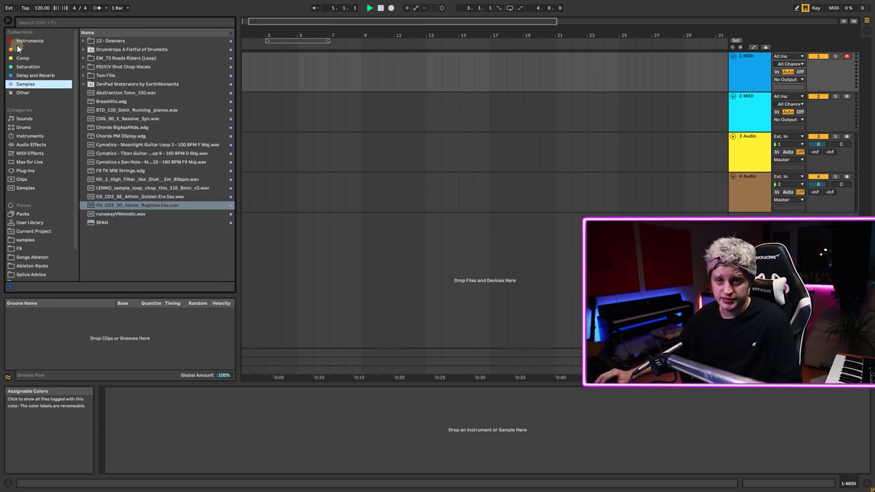
click(19, 43)
scroll(118, 133, up, 1)
scroll(118, 134, down, 2)
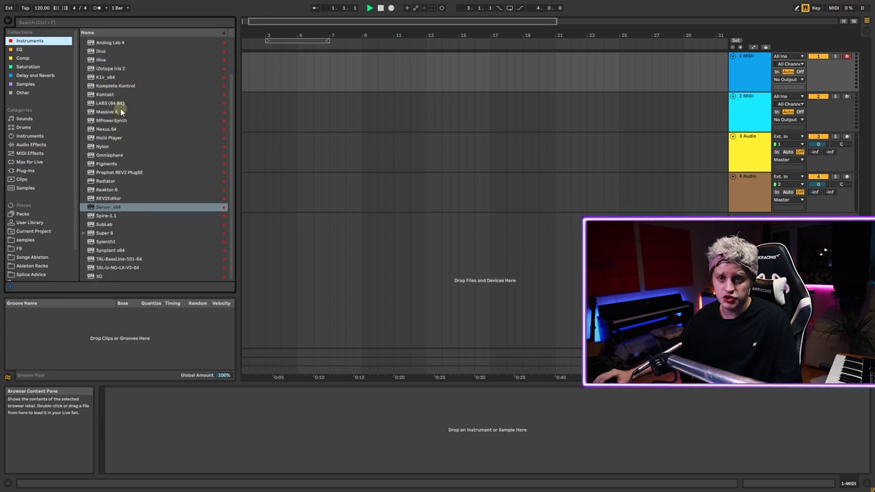
click(21, 50)
click(24, 59)
click(27, 66)
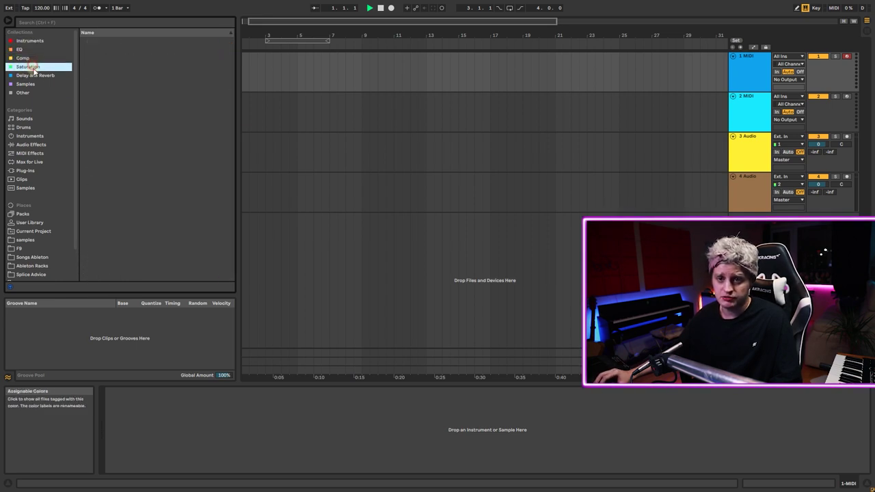
click(33, 75)
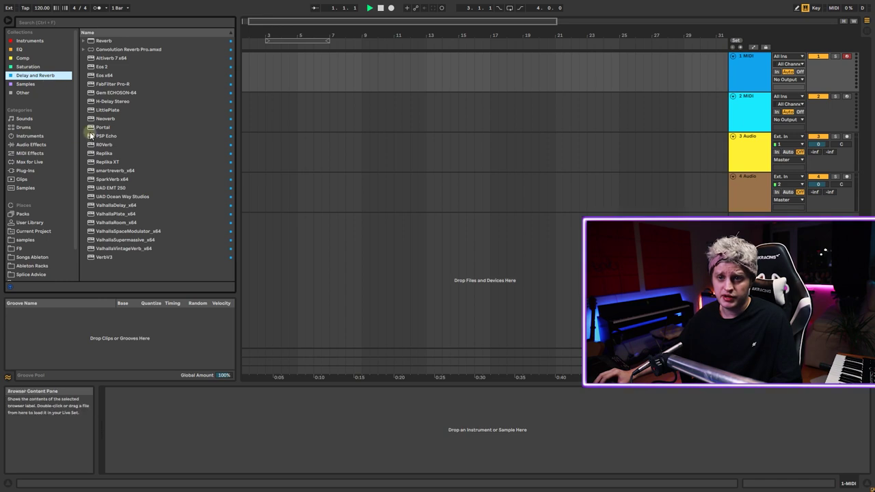
click(29, 41)
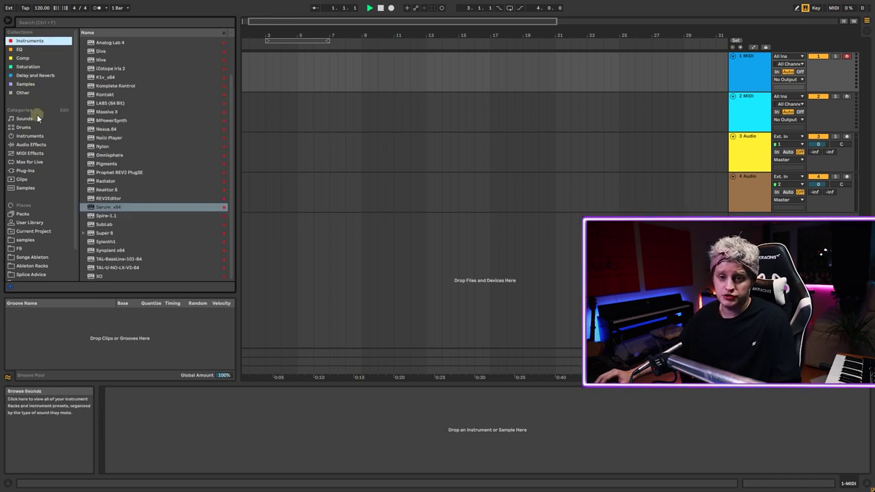
Look through the browser categories Sounds, Drums, Instruments, Audio Effects and MIDI Effects
click(22, 120)
click(22, 128)
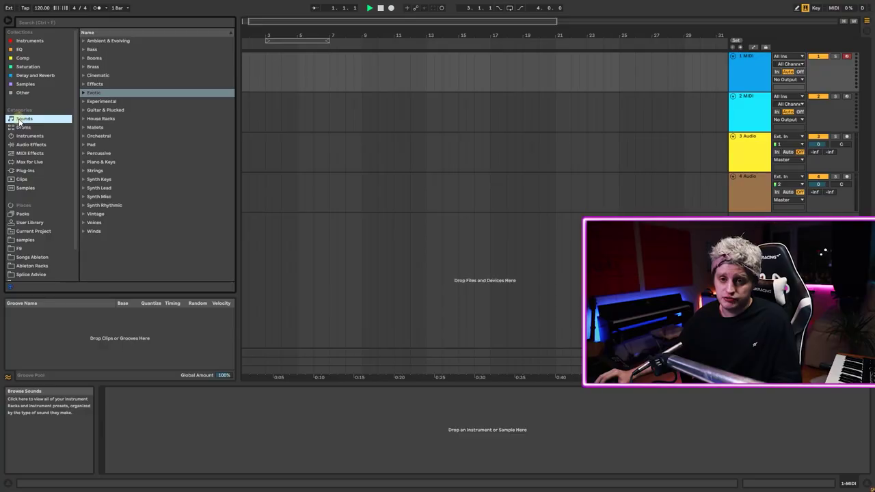
click(21, 128)
click(21, 136)
click(21, 144)
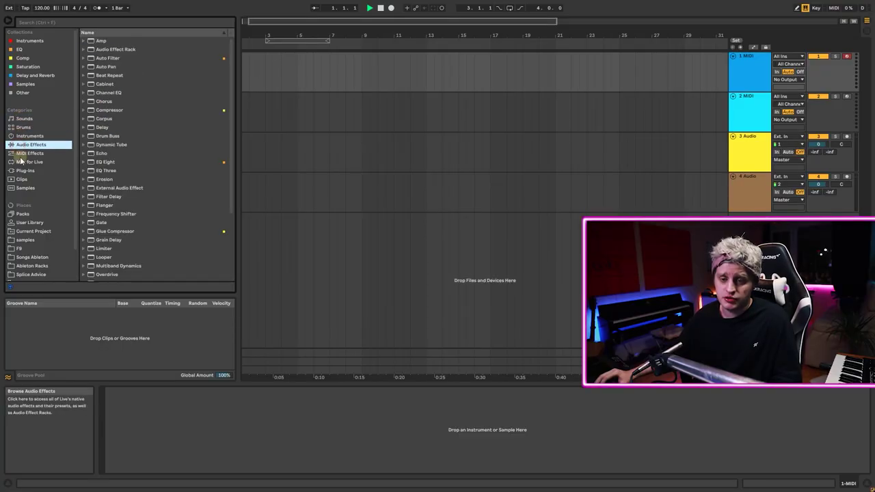
click(25, 154)
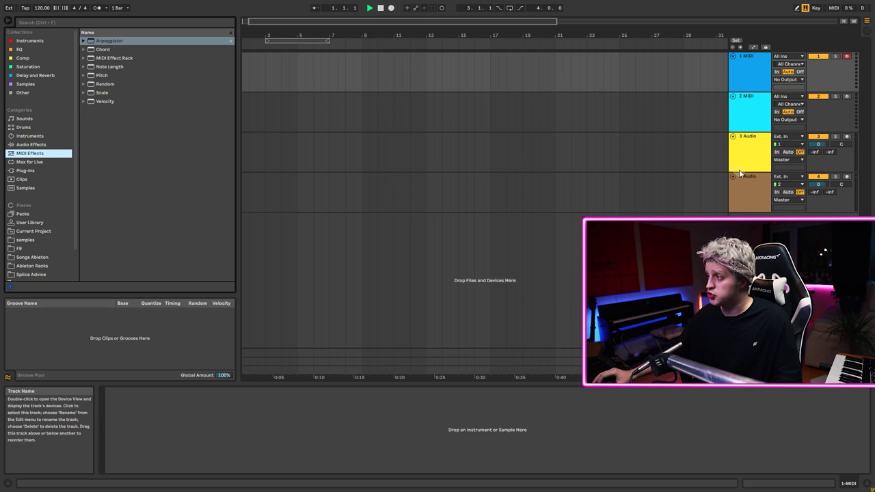
Insert an empty MIDI clip on the first MIDI track from bar 3 to 6.3
click(739, 85)
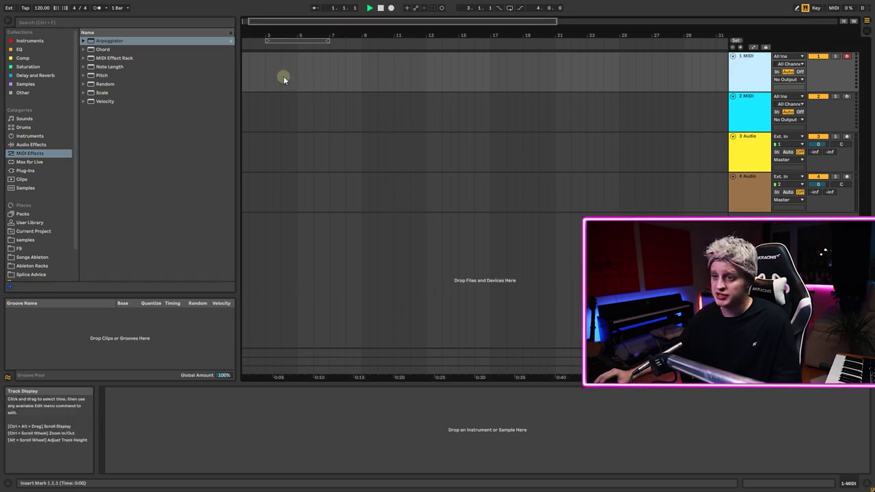
drag(268, 67, 318, 69)
key(ctrl+shift+m)
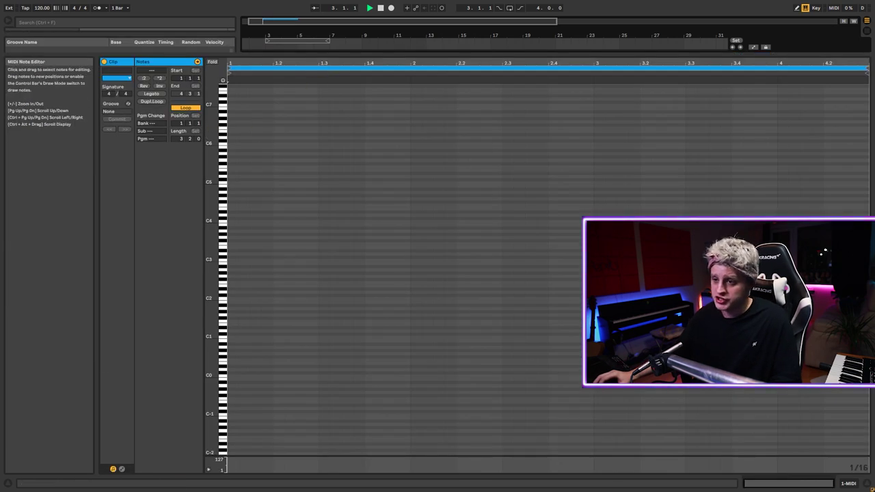
Add several sixteenth notes at different pitches in the first bar of the MIDI clip
double_click(246, 118)
double_click(335, 125)
drag(336, 126, 324, 125)
drag(245, 119, 234, 120)
click(324, 126)
drag(324, 126, 277, 127)
double_click(301, 141)
double_click(324, 128)
double_click(339, 162)
Transpose all the clip's notes down two octaves and add another note below the one at 1.3.4
drag(351, 79, 212, 210)
key(shift+Down)
key(shift+Down)
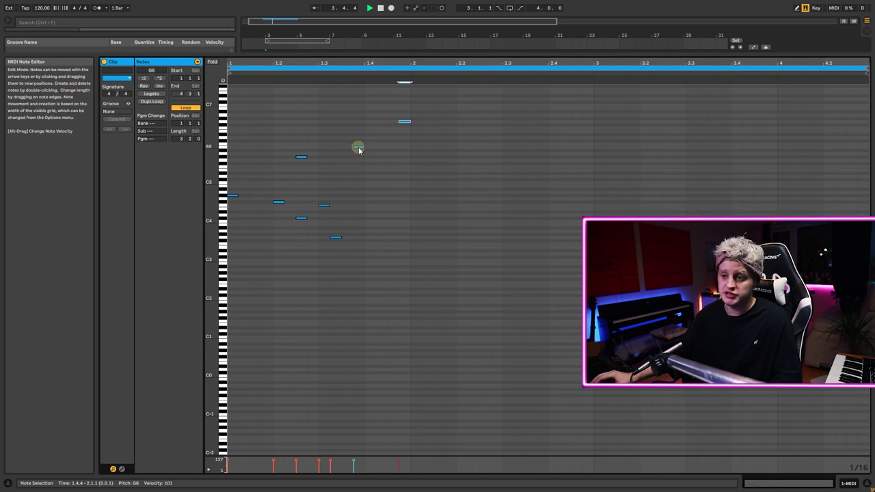
drag(299, 157, 361, 164)
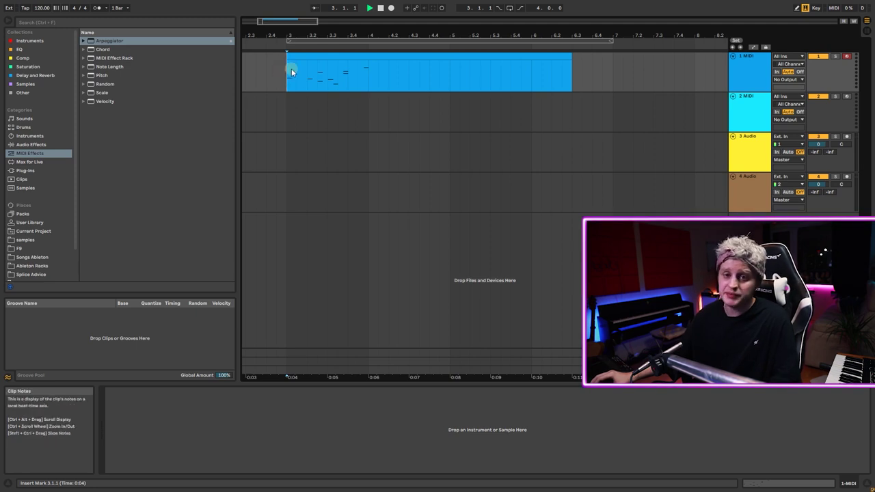
Reopen the MIDI clip, adjust the second note's velocity and lengthen the high note at 1.2.3
click(612, 71)
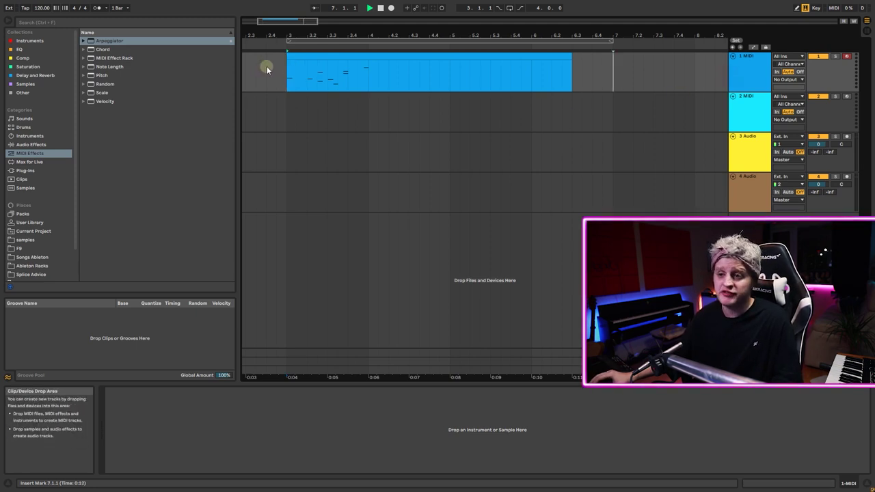
double_click(308, 56)
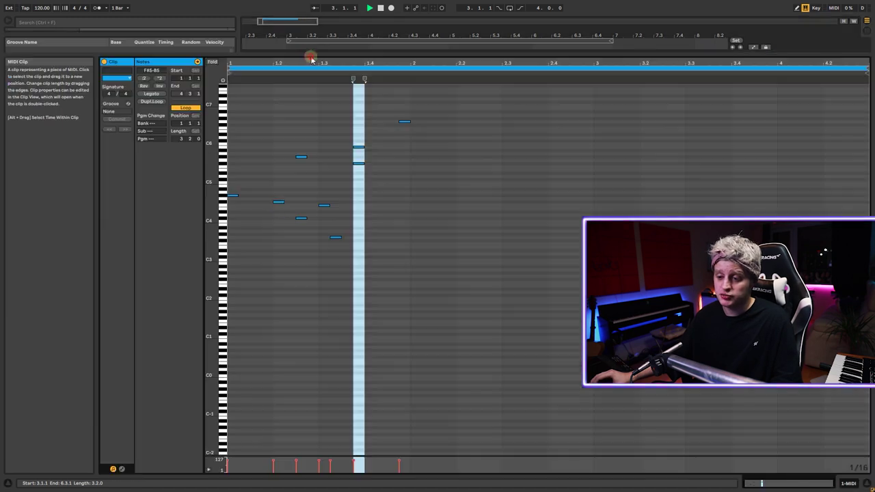
mouse_move(275, 456)
mouse_down()
mouse_move(287, 409)
mouse_move(283, 205)
mouse_up()
drag(274, 263, 273, 258)
drag(302, 156, 326, 156)
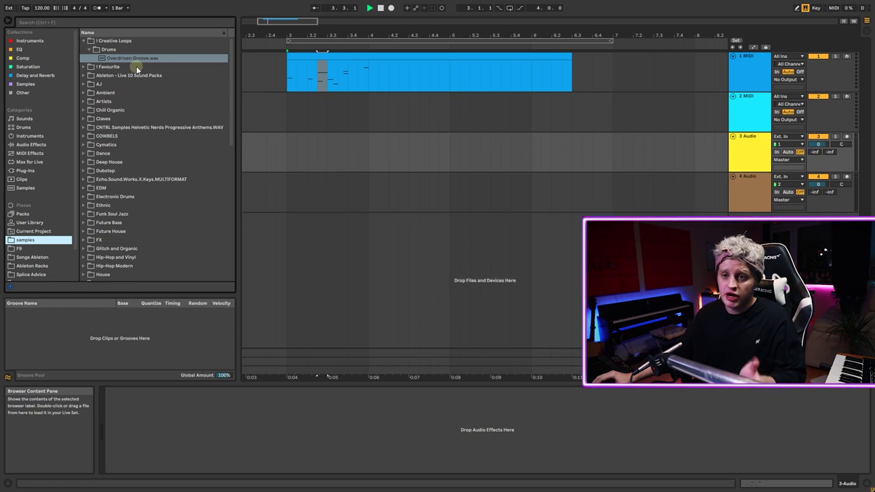
Place the Overdriven Groove.wav sample on the second audio track at bar 3 and play it back
drag(131, 60, 298, 194)
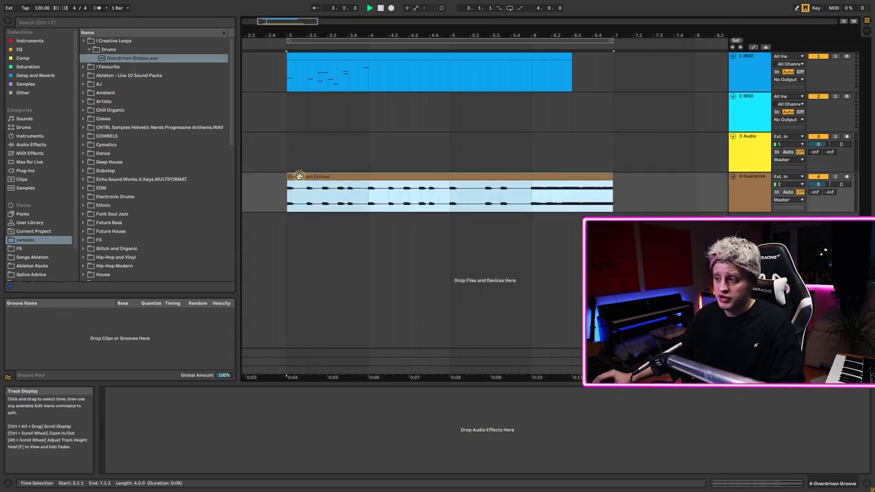
click(294, 197)
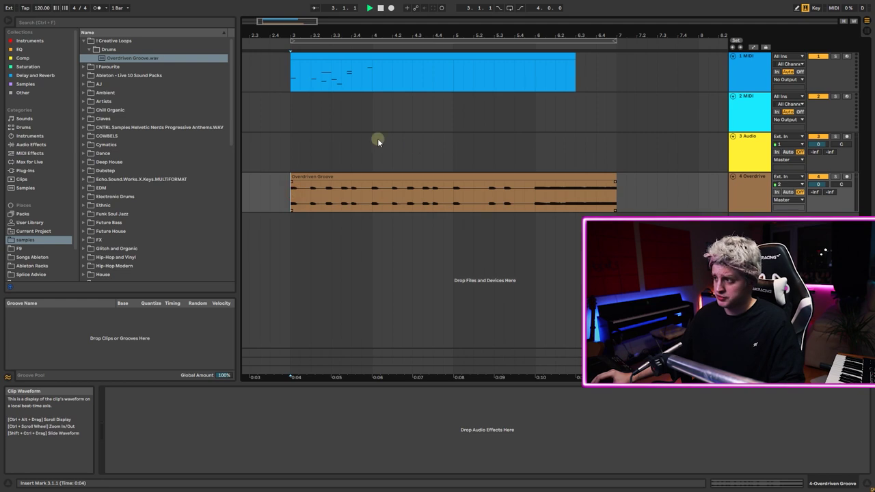
click(345, 81)
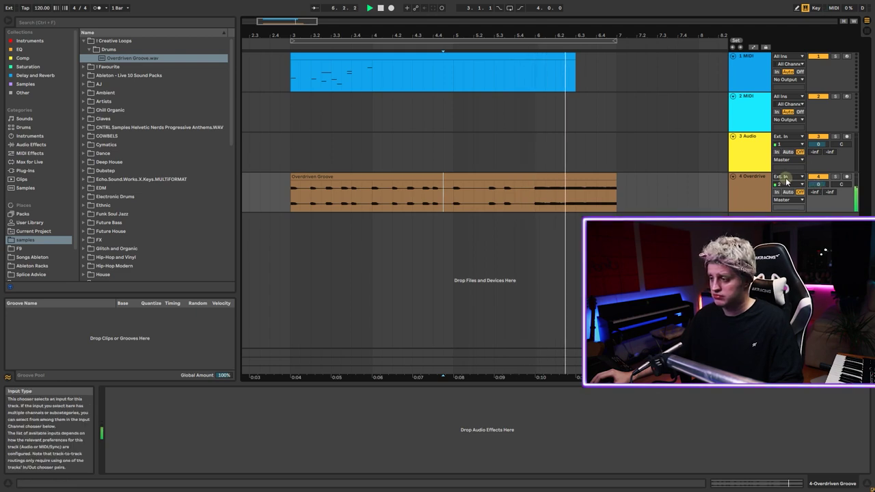
Stop playback and remove the MIDI and audio clips from the arrangement
key(space)
click(483, 175)
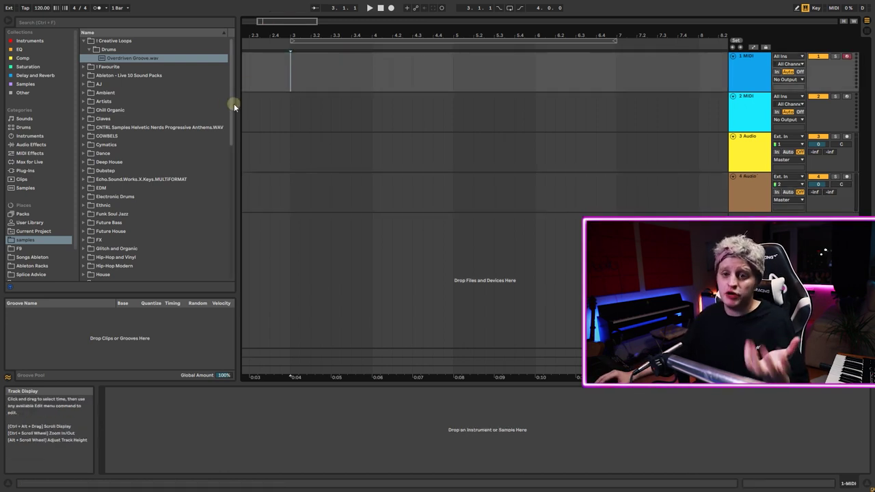
Open the Synth Keys presets of the Wavetable instrument in the browser
click(32, 144)
click(30, 136)
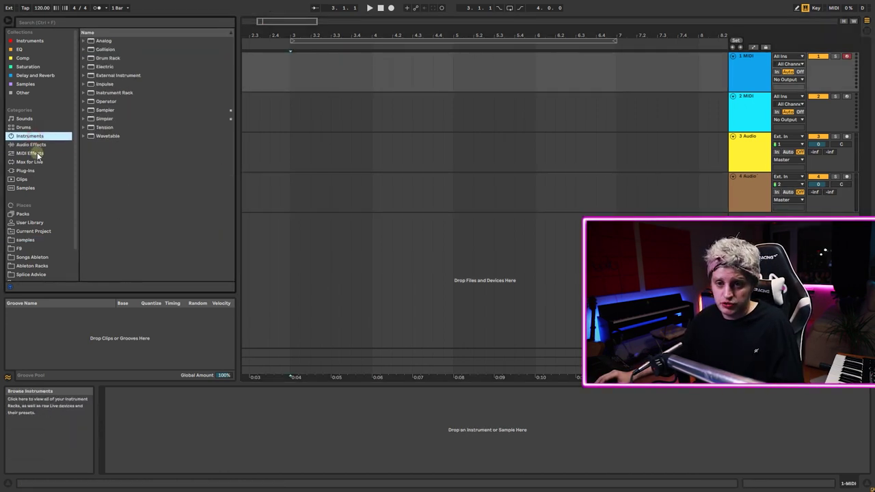
click(84, 137)
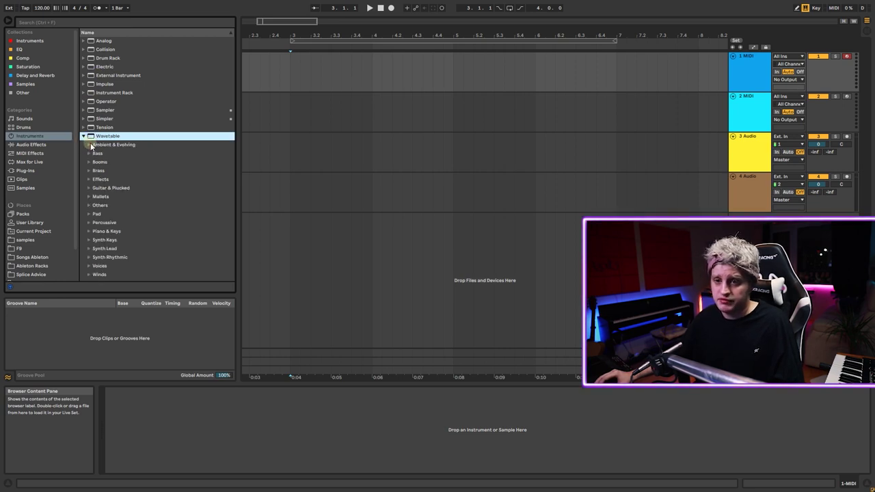
click(89, 243)
scroll(109, 225, down, 3)
Preview the presets A Blue Hue, A D&W Bell, A Degree Of Synth, A Soft Chord and Abyss Drone
click(124, 192)
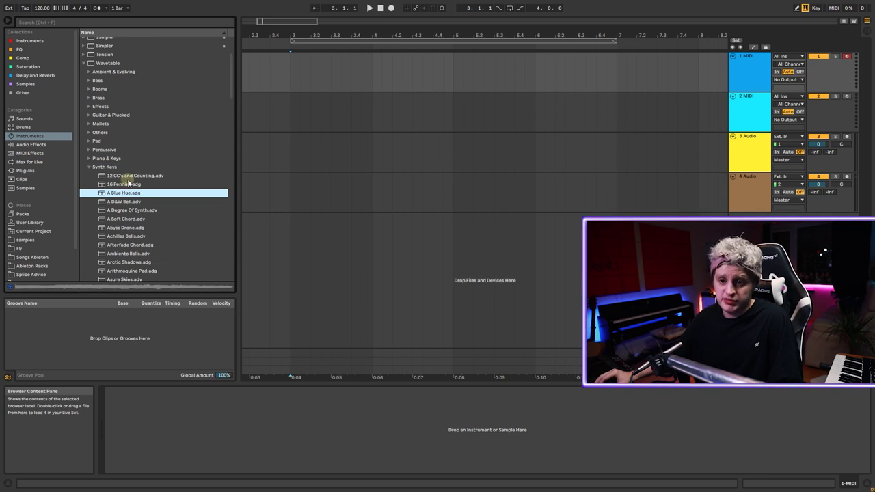
click(116, 204)
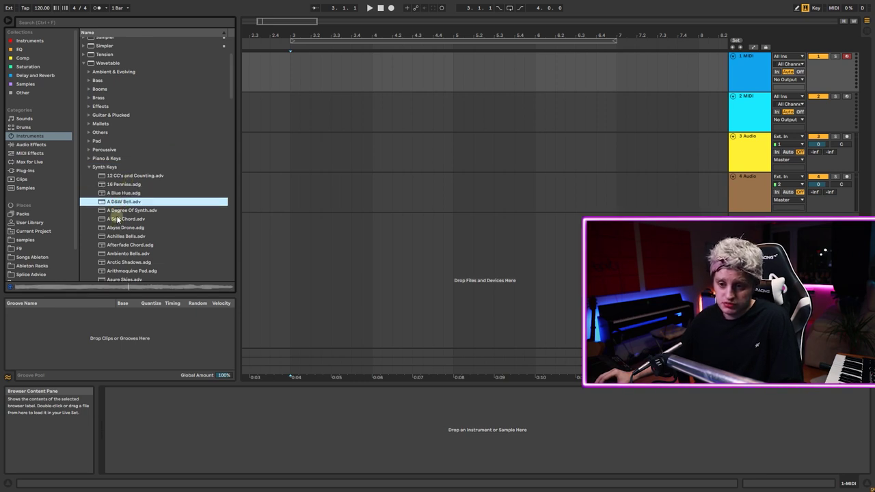
key(Down)
click(117, 222)
click(120, 228)
Load the A Soft Chord.adv preset onto the first MIDI track and arm the track for recording
click(119, 220)
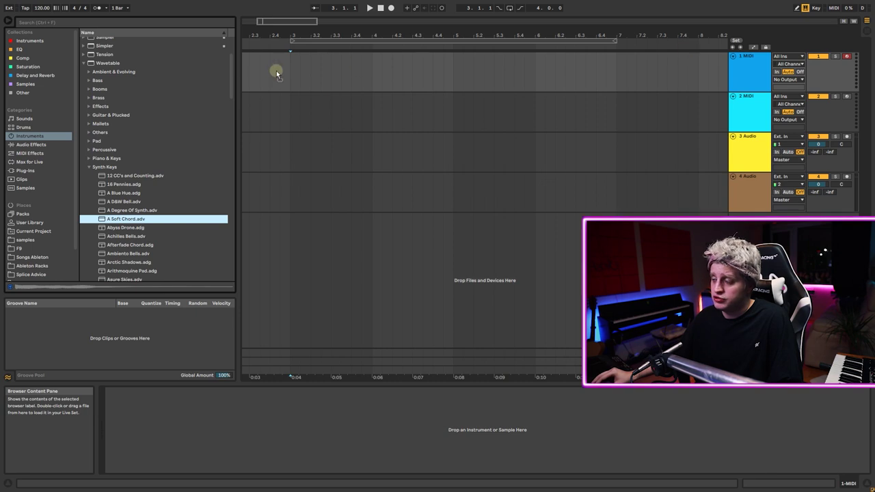
key(Return)
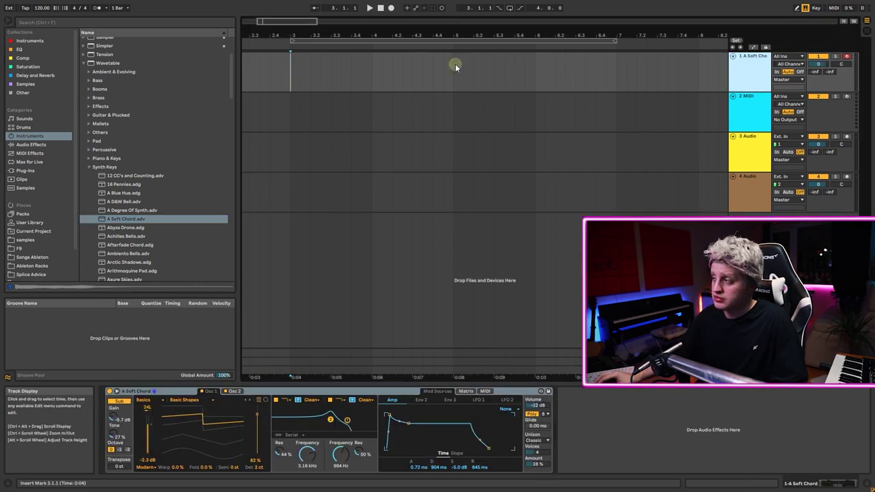
click(847, 57)
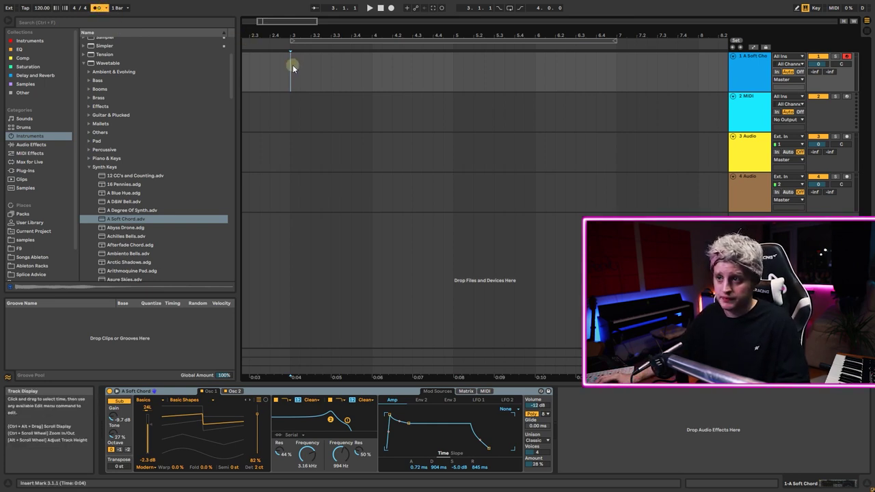
Try slower project tempos such as 105 BPM, restore 120 BPM, and place the insertion mark at bar 3
drag(41, 8, 41, 22)
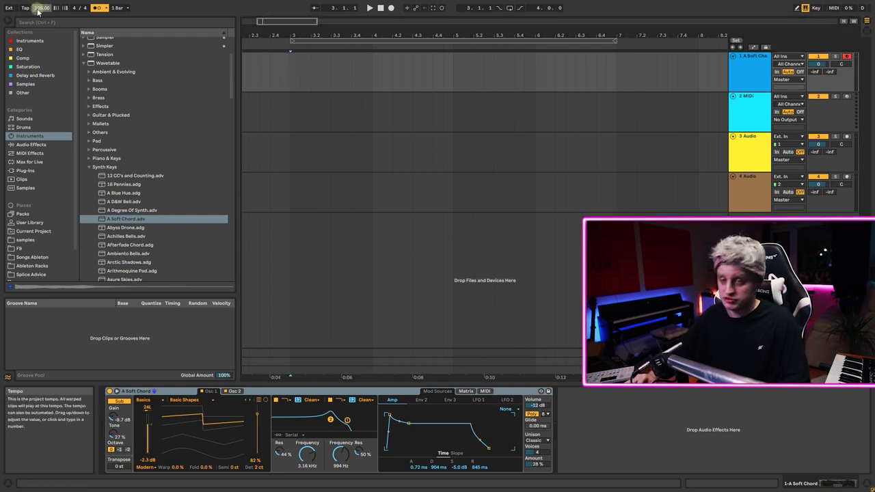
key(Return)
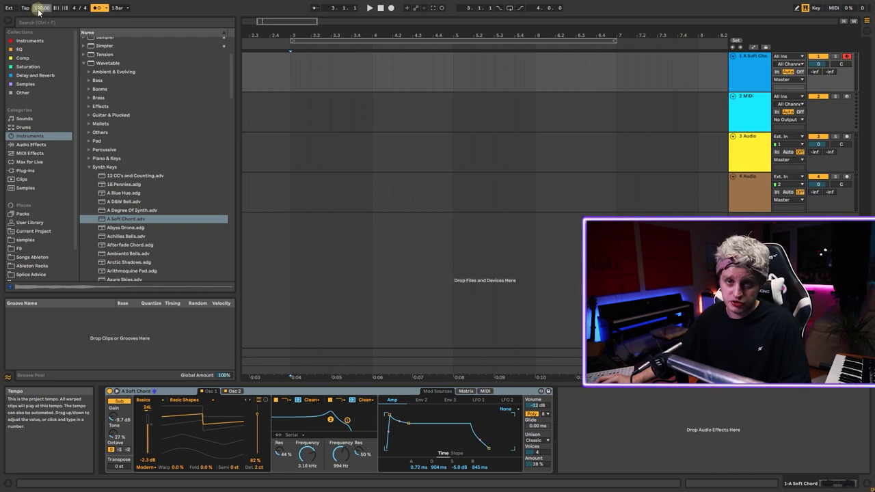
drag(39, 12, 39, 14)
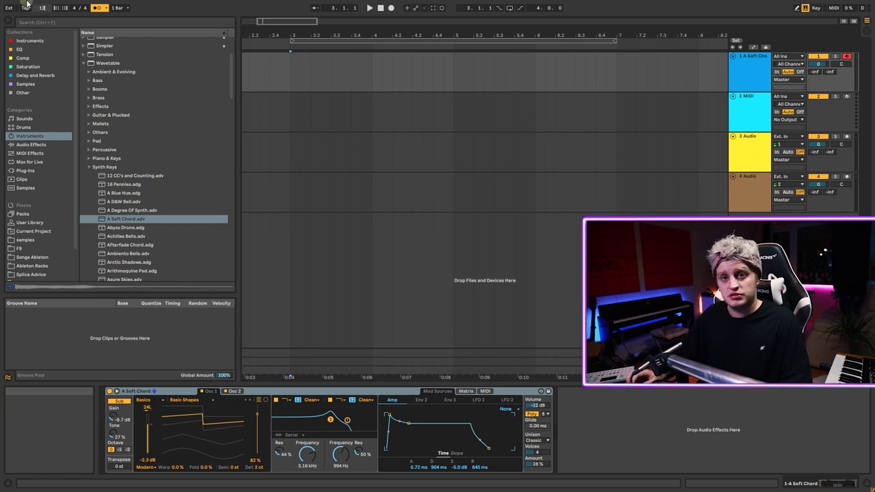
click(271, 71)
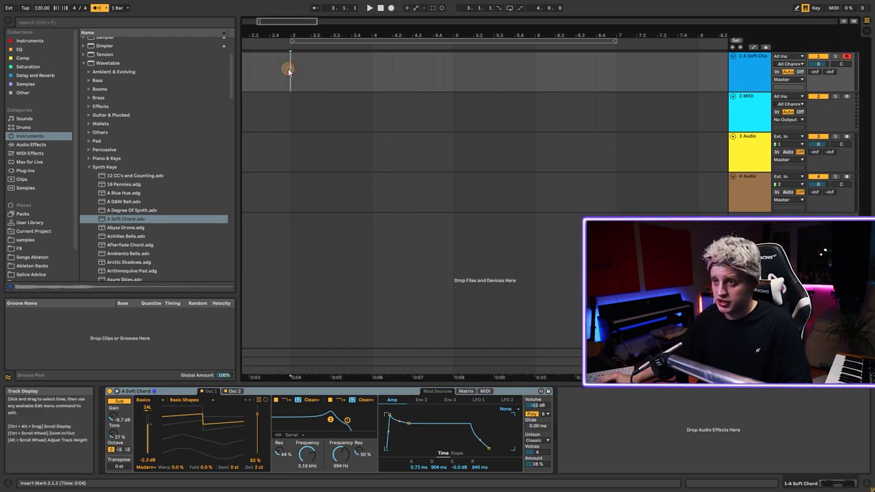
Examine the empty arrangement timeline around bar 3 at closer and wider zoom levels
click(388, 68)
click(289, 63)
scroll(393, 70, down, 4)
scroll(393, 70, down, 3)
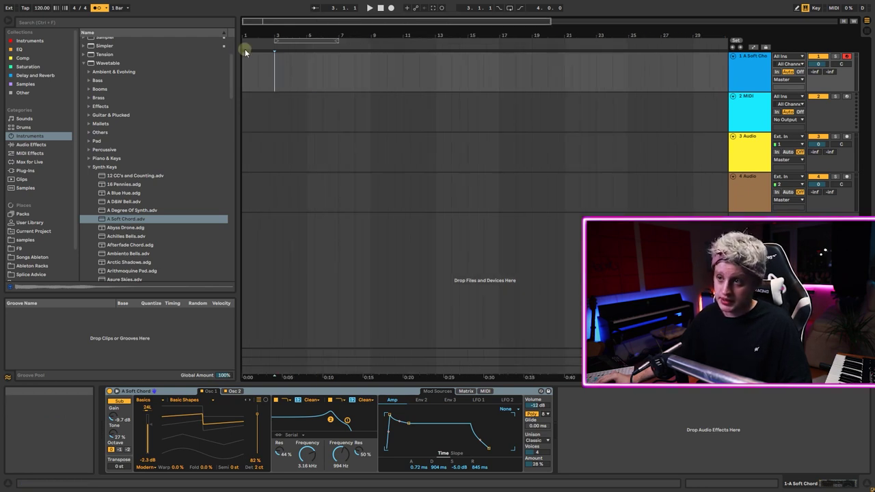
scroll(339, 61, up, 5)
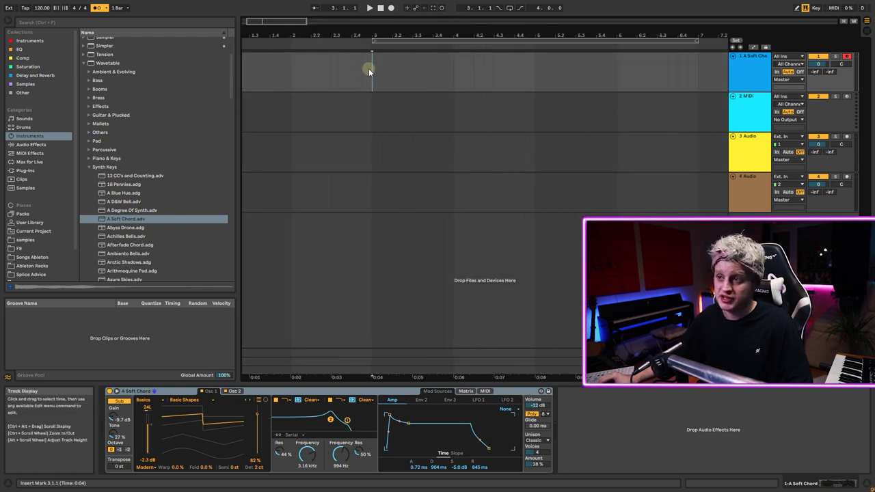
scroll(377, 68, down, 4)
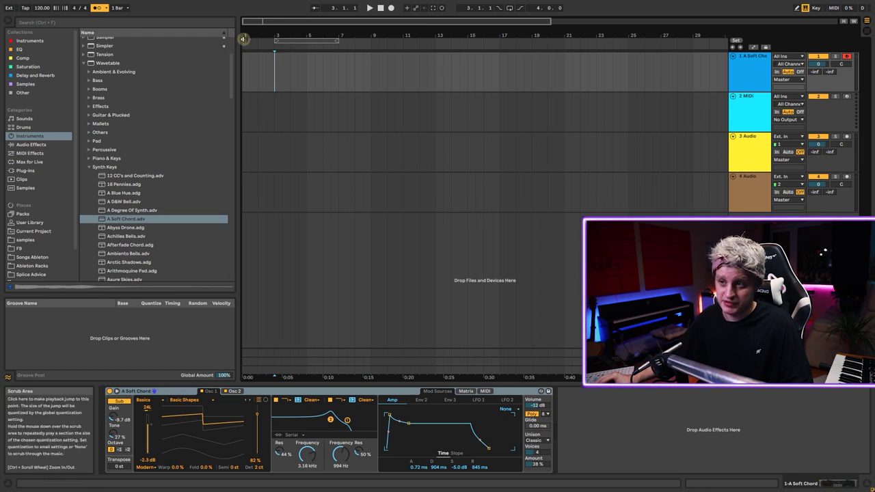
scroll(248, 48, down, 1)
scroll(245, 47, up, 5)
scroll(243, 47, down, 5)
scroll(242, 47, up, 3)
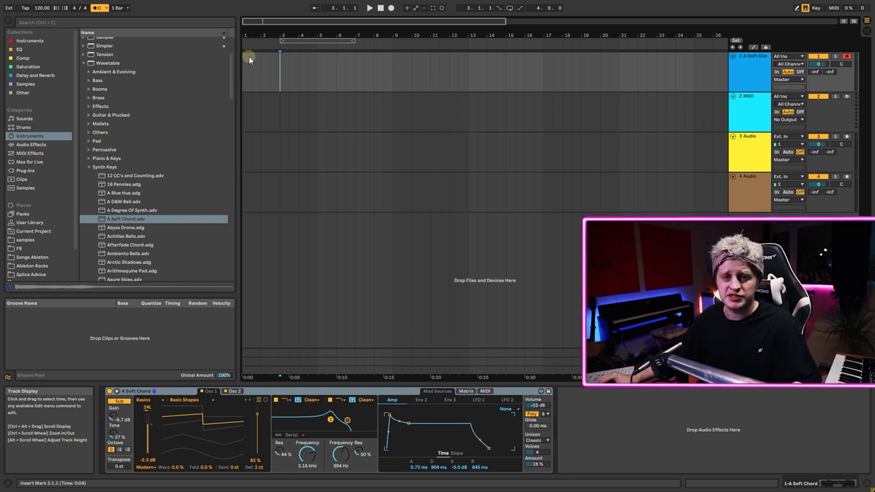
Check the metronome's count-in options, and record a four-bar MIDI chord clip on the first track starting at bar 3
drag(277, 37, 308, 42)
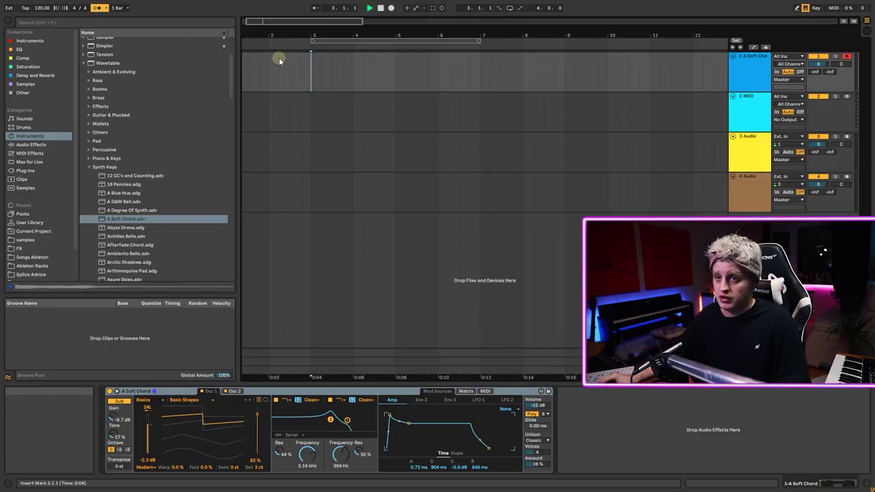
click(107, 9)
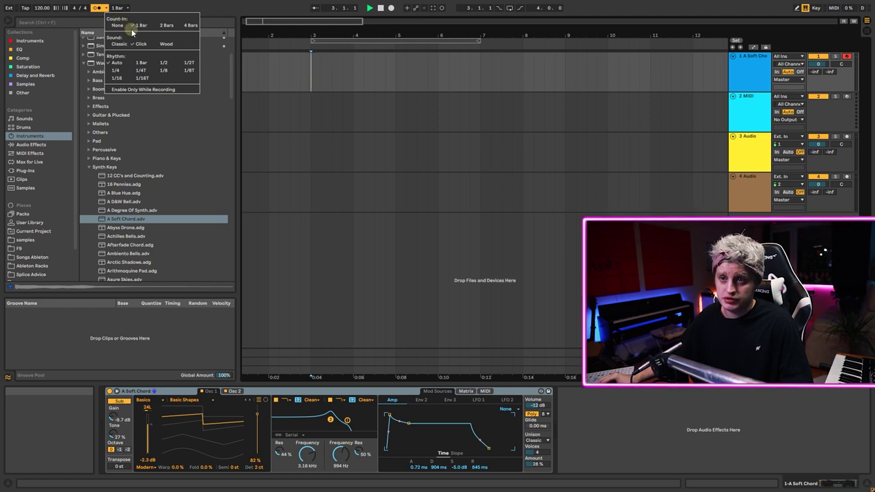
click(311, 68)
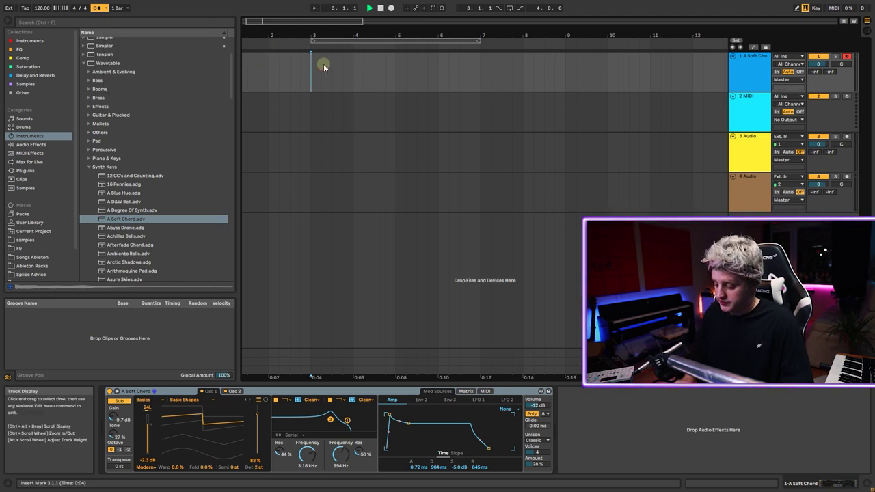
key(F9)
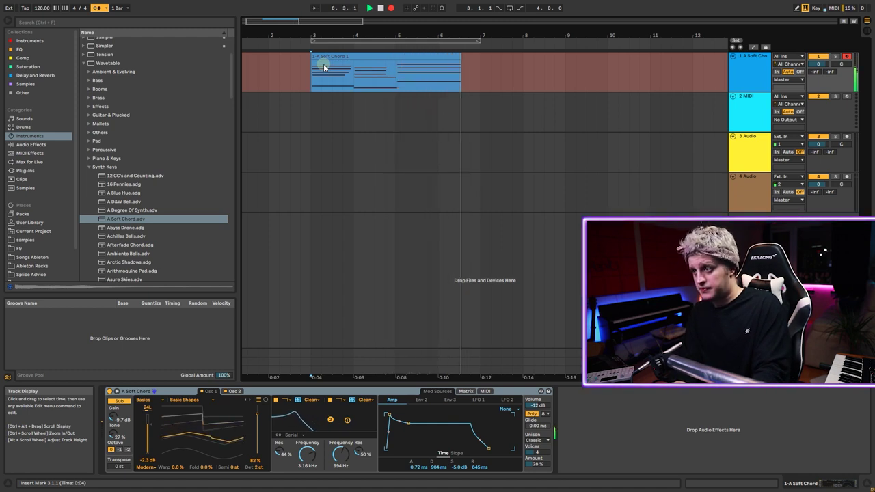
key(space)
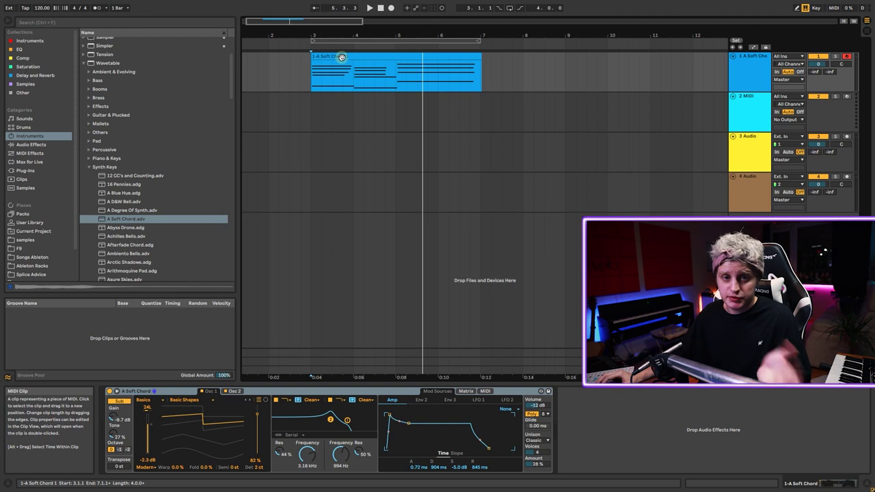
Open the recorded chord clip's notes, shrink the velocity lane, and lower the note editor's height to reveal the arrangement
click(338, 65)
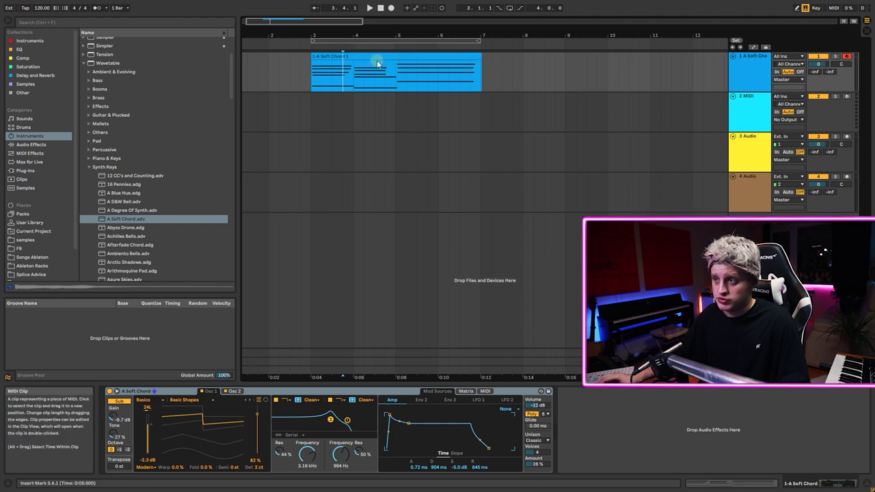
double_click(356, 55)
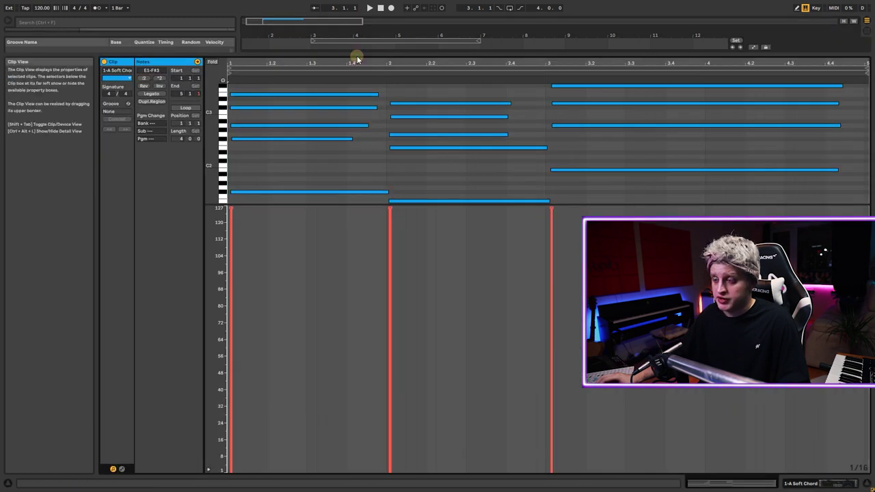
drag(507, 205, 520, 416)
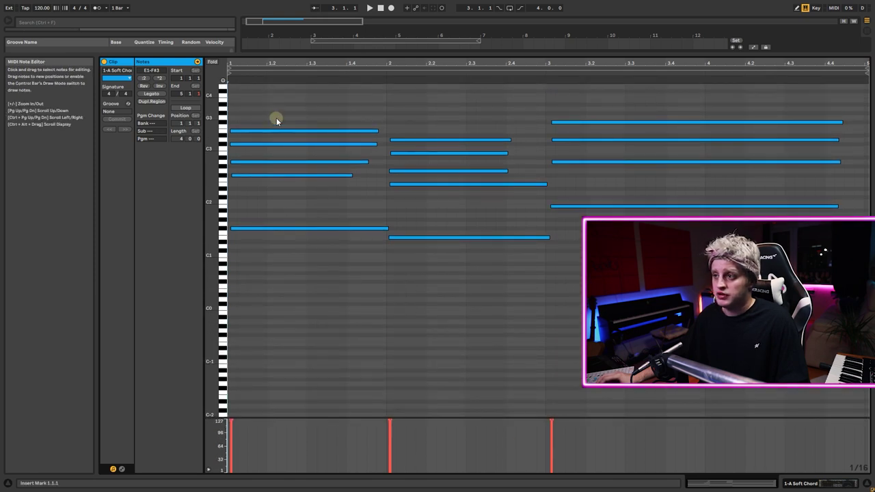
drag(504, 53, 501, 294)
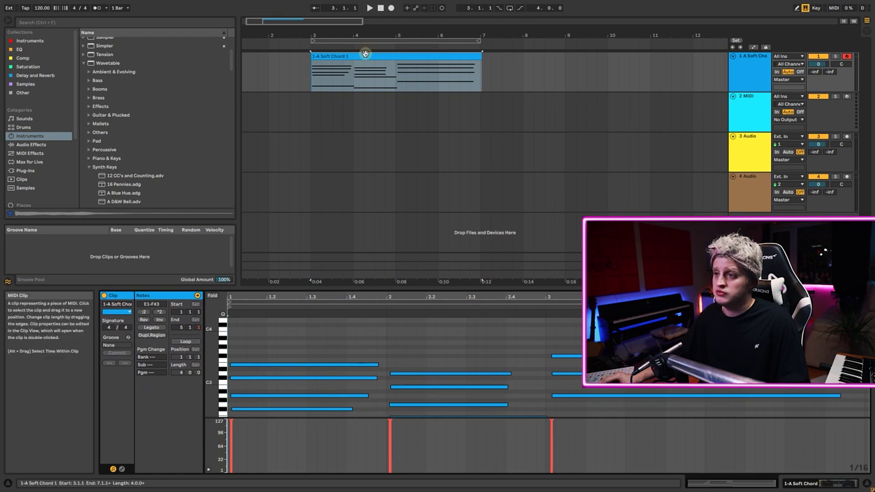
Copy the chord clip onto the third track at bar 10 and delete that copy
scroll(356, 58, down, 3)
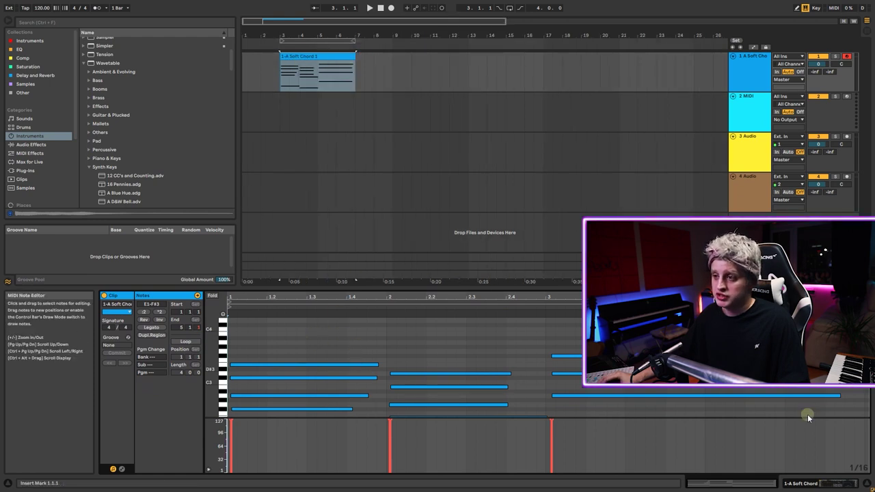
click(409, 79)
click(439, 176)
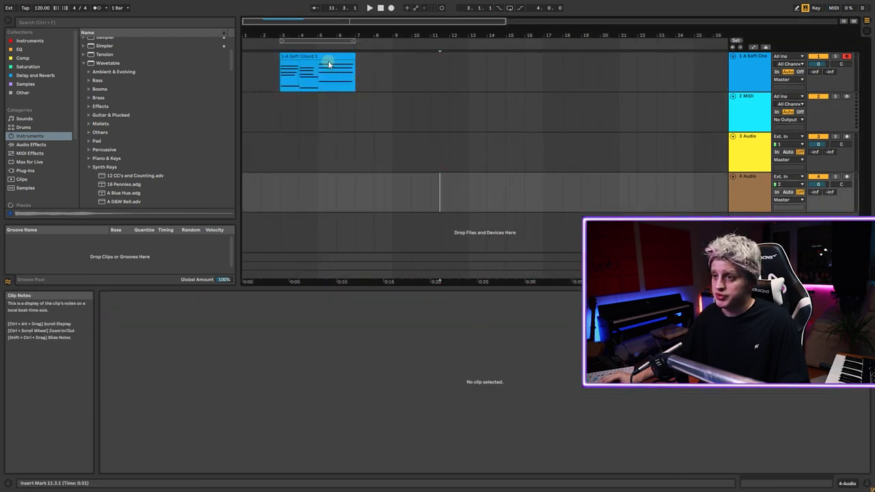
click(312, 57)
drag(317, 63, 429, 131)
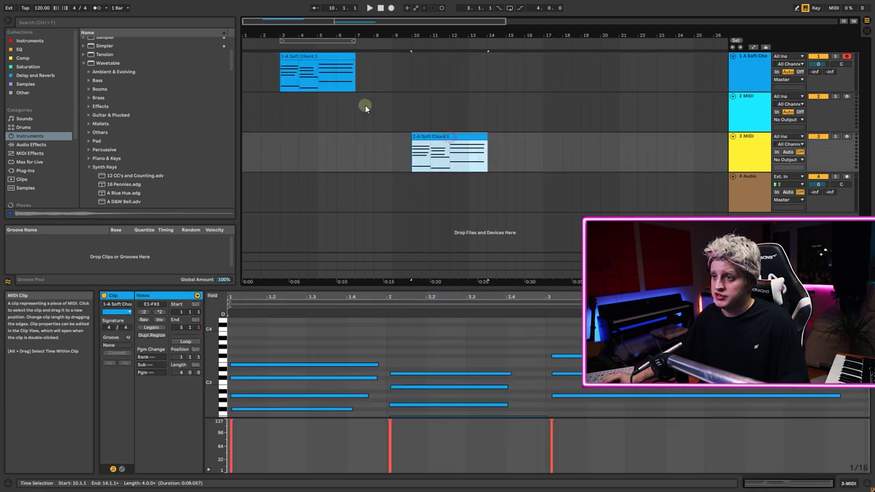
click(443, 139)
key(Delete)
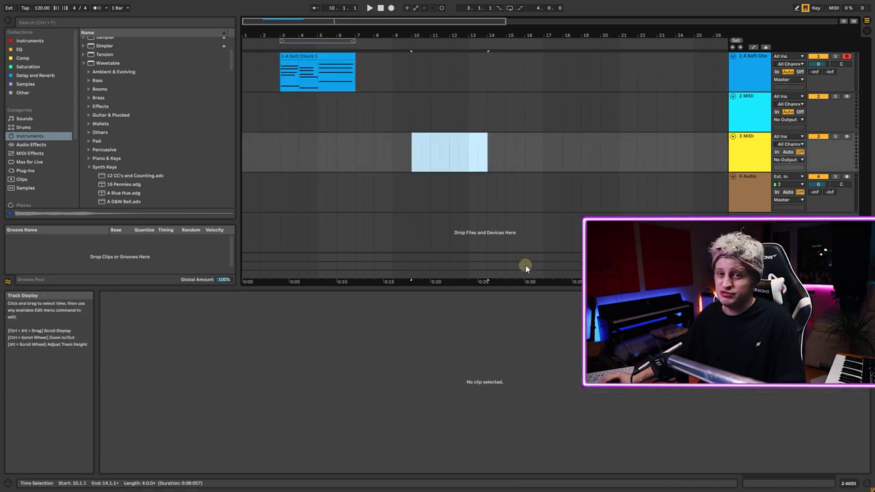
Expand the chord clip's note editor to full height and toggle between the clip notes and the track's Wavetable device
click(318, 75)
drag(454, 289, 445, 10)
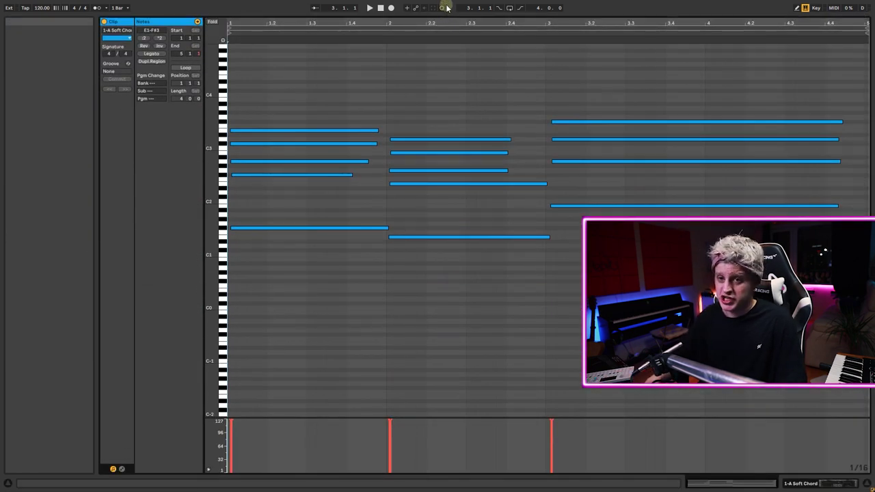
key(F12)
key(F12)
key(F12)
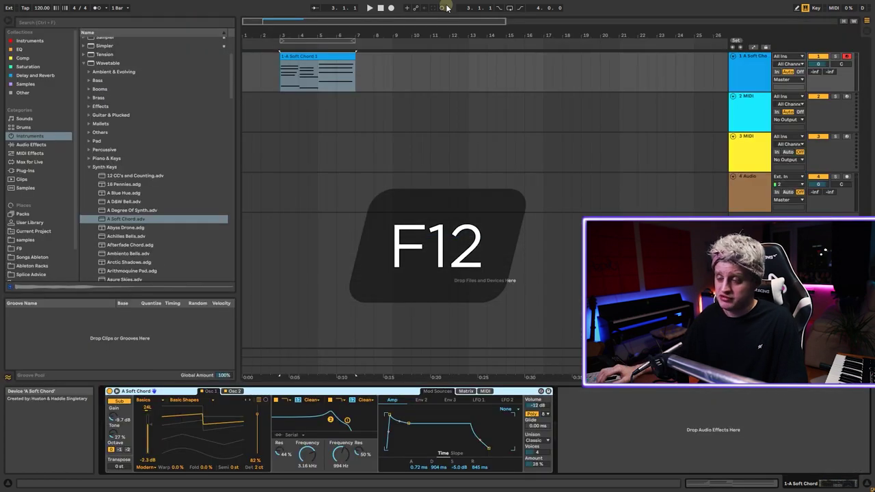
Reopen the chord clip in the note editor, select all notes of the second chord, and clear the selection
double_click(352, 55)
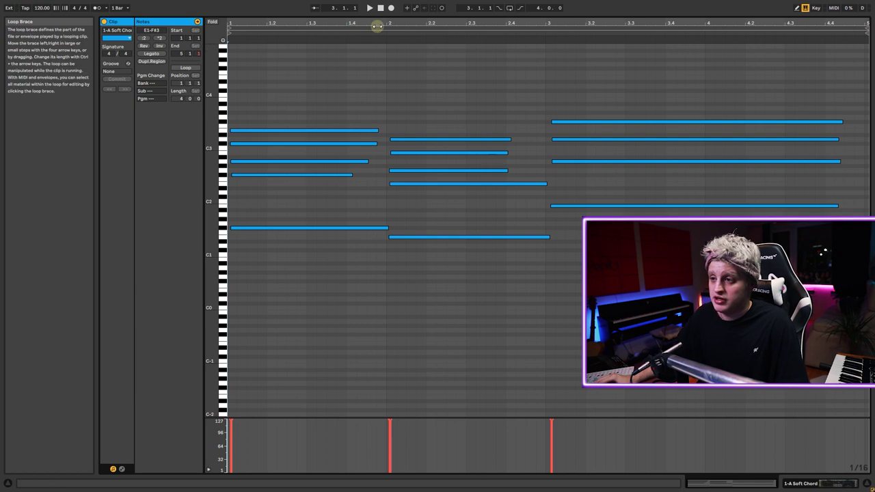
drag(389, 130, 439, 258)
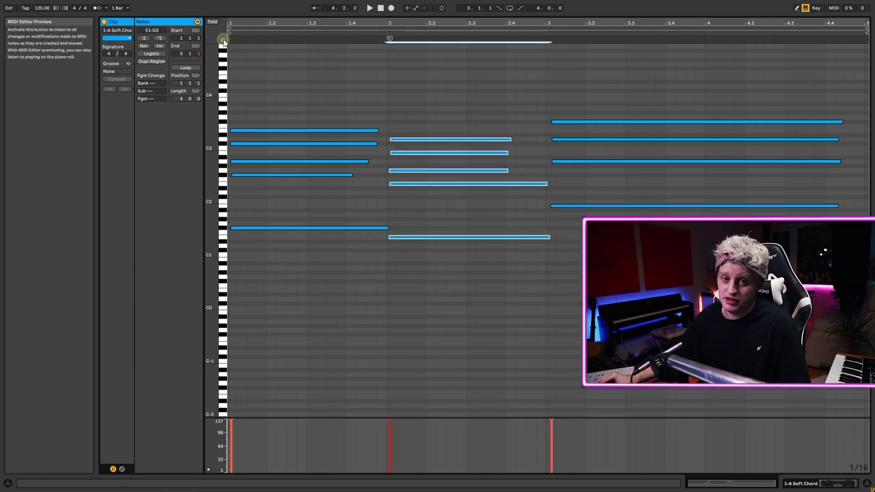
click(459, 90)
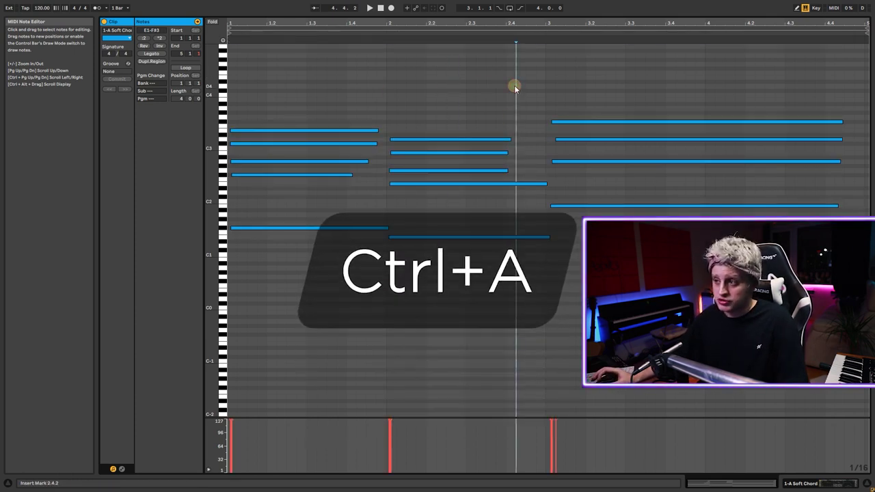
Quantize the start of all notes in the clip to 1/8 with an amount of 100%
key(ctrl+a)
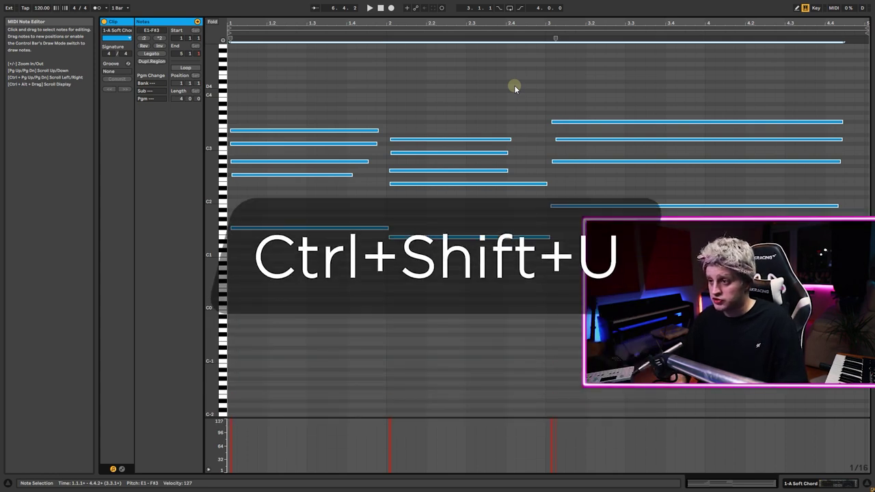
key(ctrl+shift+u)
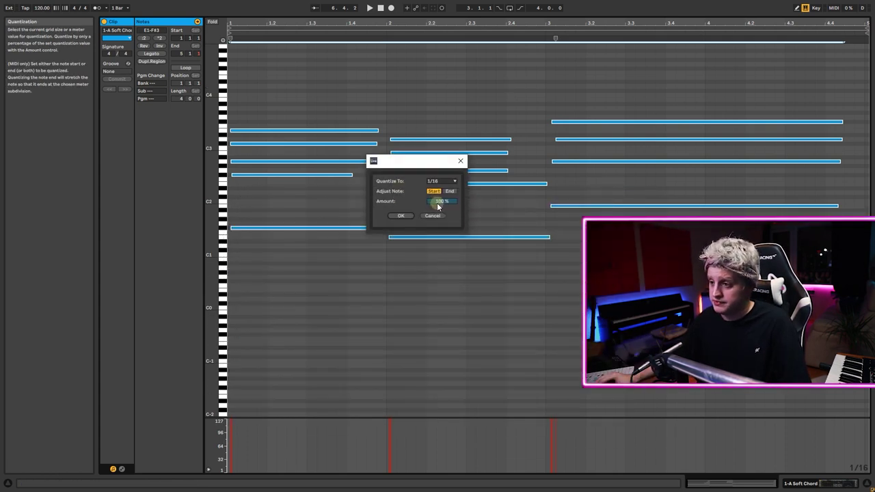
click(439, 183)
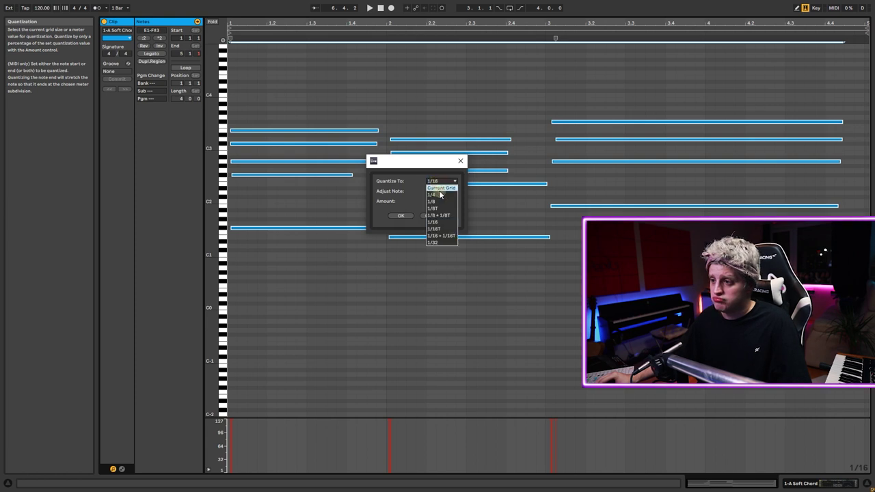
click(437, 202)
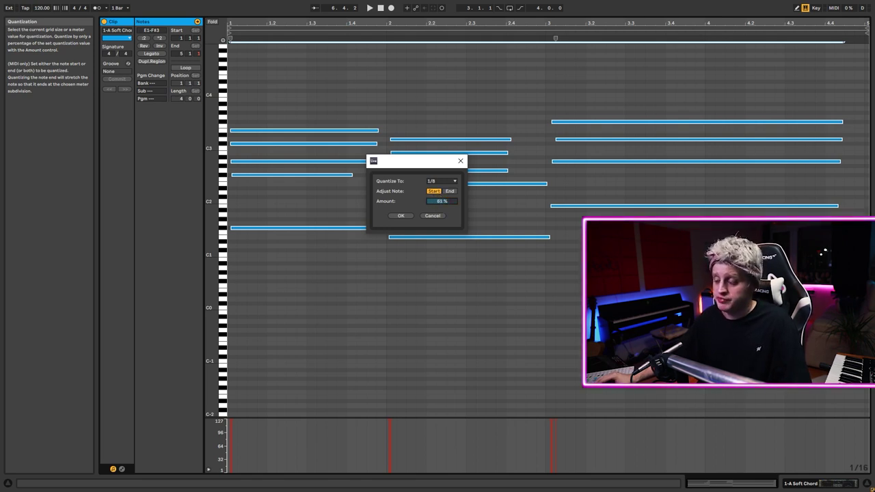
drag(438, 201, 433, 207)
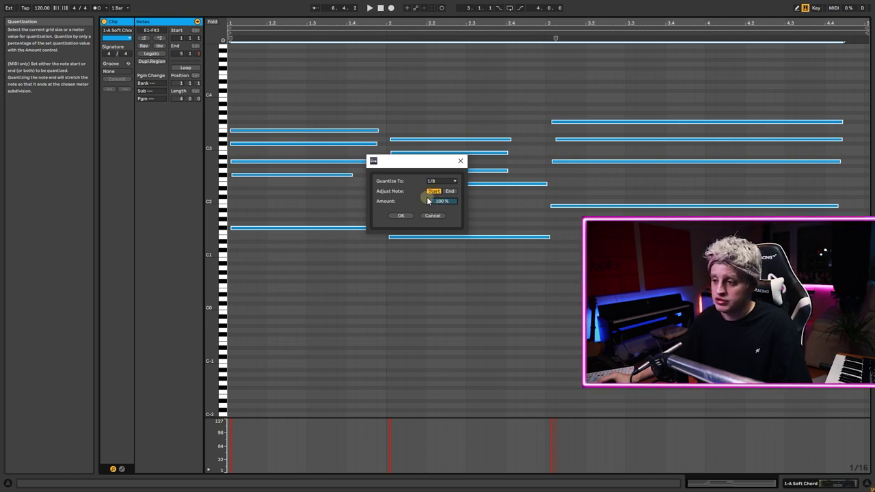
click(403, 216)
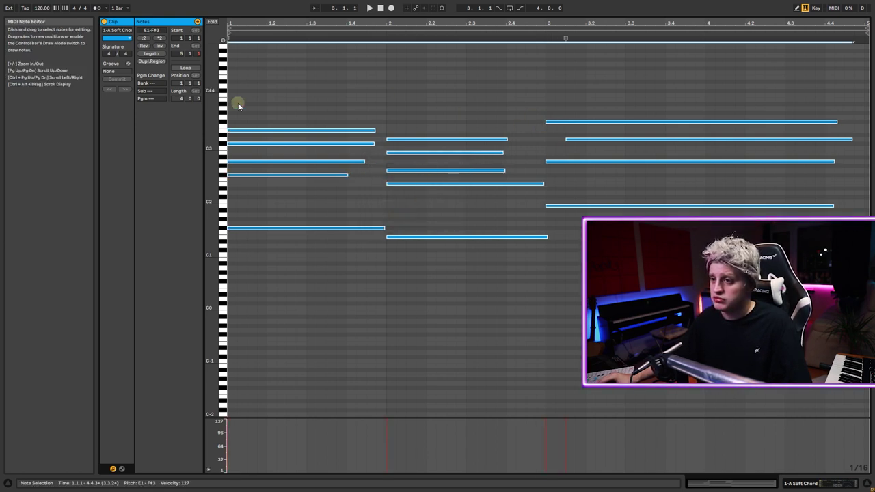
Nudge the third chord's D3 note so it starts at clip position 3.1.1 with the chord's other notes
click(574, 143)
click(580, 140)
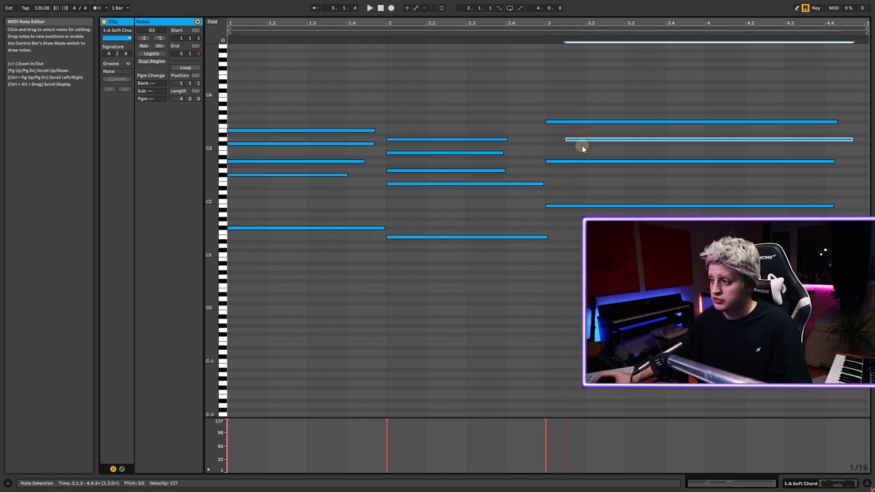
key(ctrl+Left)
key(Left)
key(Left)
key(Left)
key(Right)
key(Right)
key(Right)
key(Left)
key(Left)
key(Left)
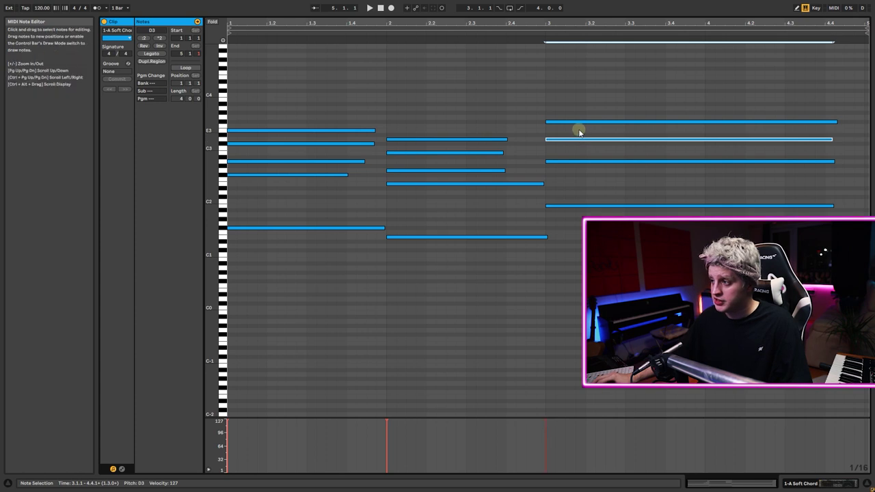
click(466, 157)
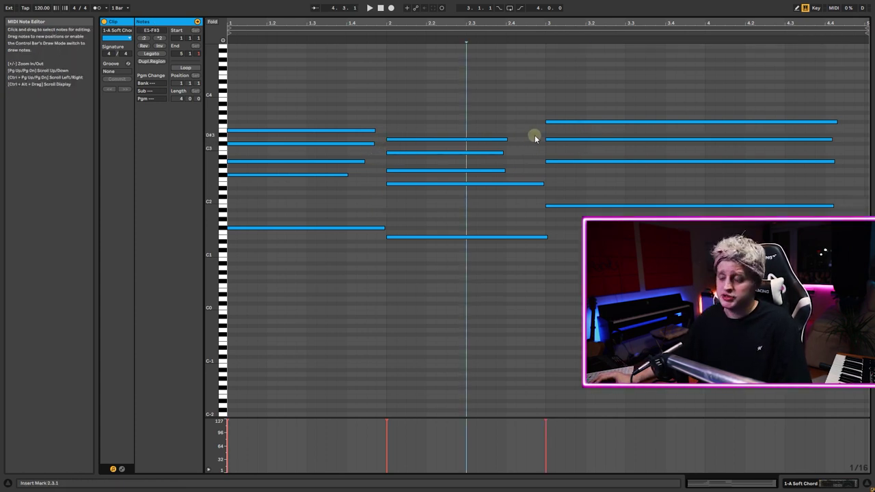
Apply Legato to all notes in the clip so each chord extends to the next one
click(375, 93)
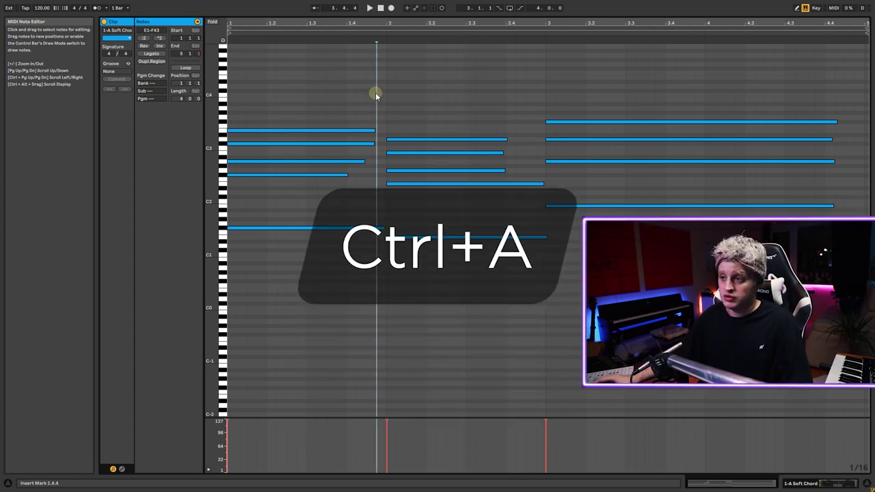
key(ctrl+a)
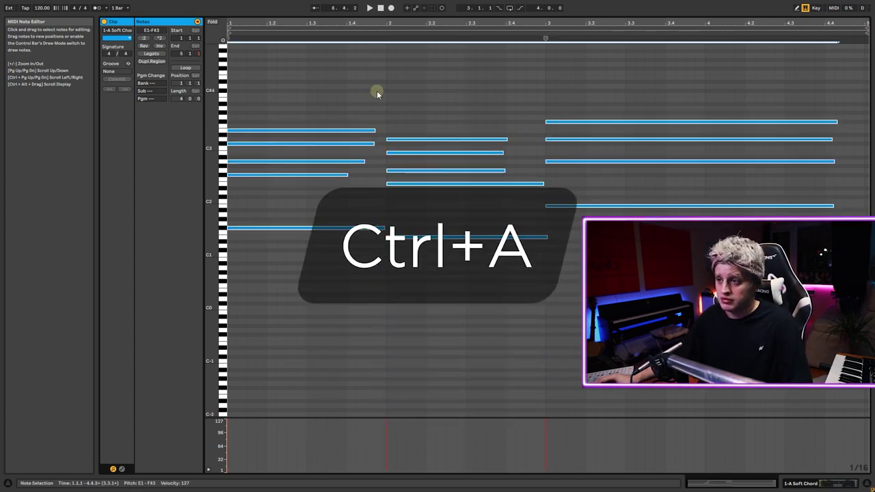
click(151, 54)
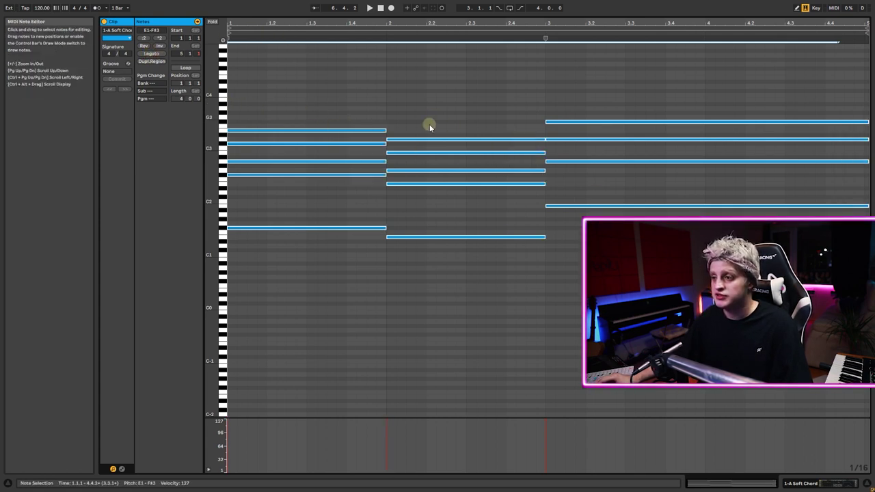
click(428, 98)
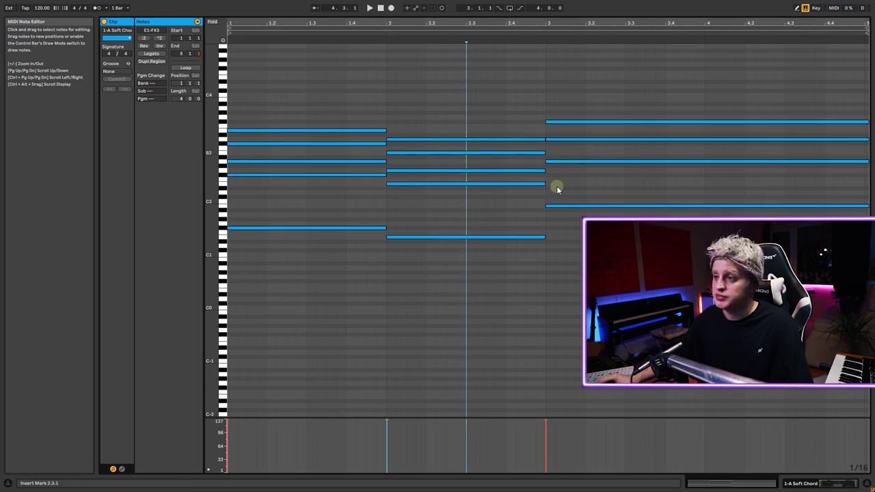
Play back the chord clip with its extended notes and turn on the metronome
key(space)
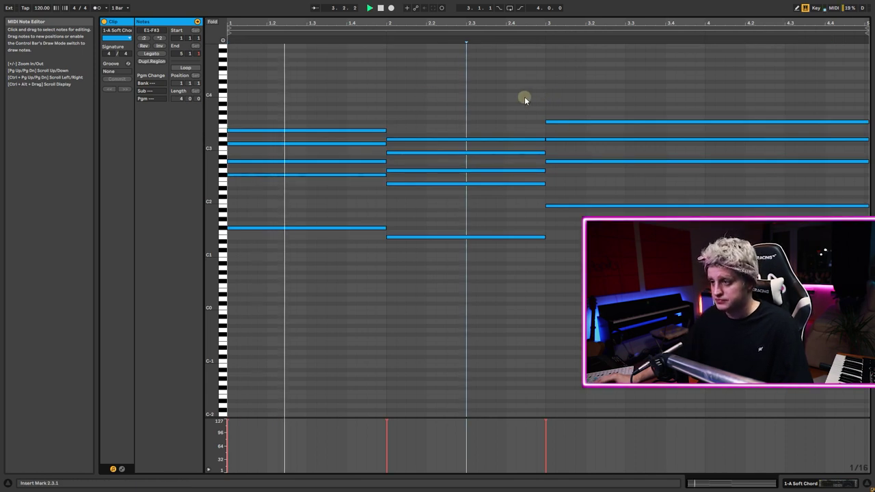
click(96, 8)
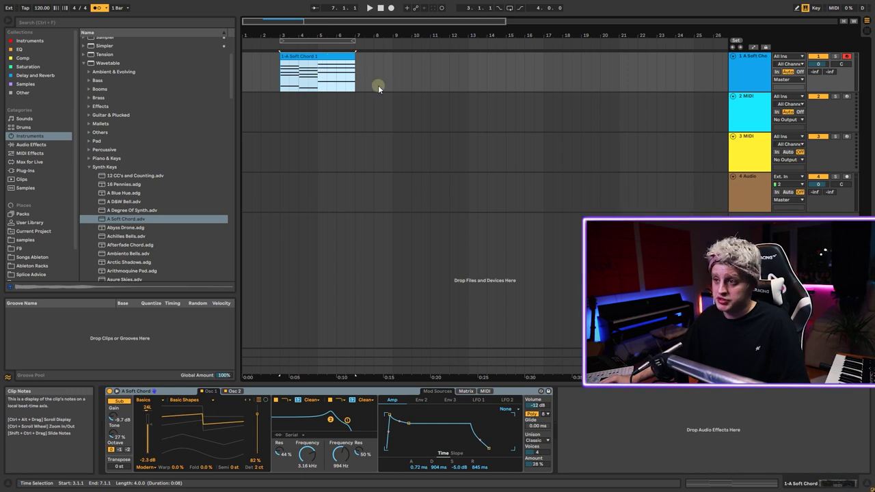
Duplicate the chord clip in the arrangement so four clips run back to back from bar 3 to bar 19
click(296, 57)
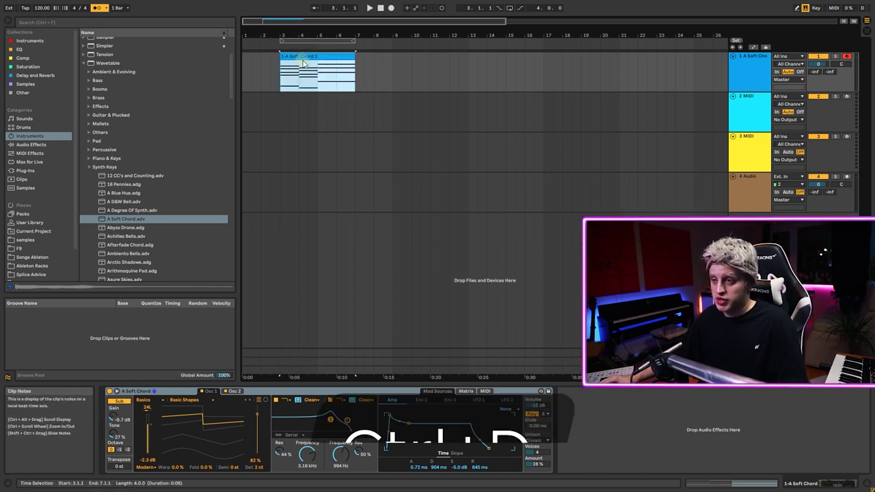
key(ctrl+d)
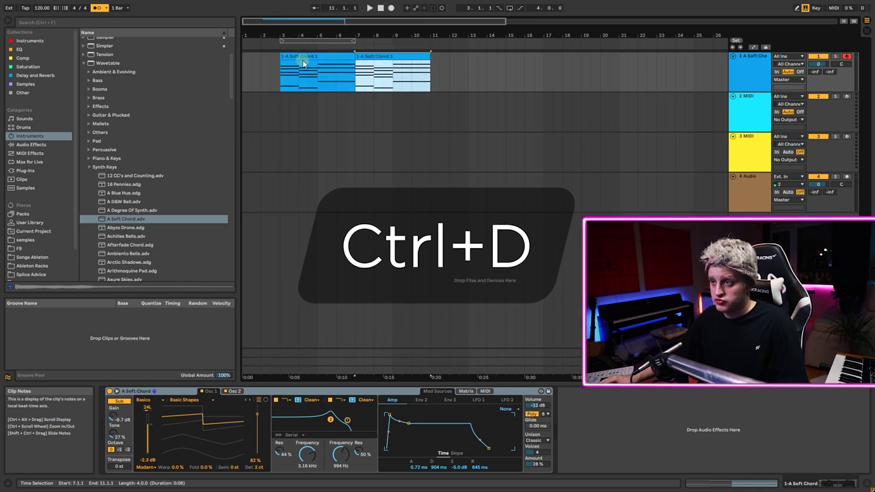
key(ctrl+d)
key(ctrl+d)
key(ctrl+d)
key(ctrl+d)
key(ctrl+d)
key(ctrl+d)
key(ctrl+d)
key(ctrl+d)
key(ctrl+d)
scroll(333, 68, down, 3)
key(ctrl+d)
key(ctrl+d)
key(ctrl+d)
key(ctrl+d)
key(ctrl+d)
key(ctrl+d)
key(ctrl+d)
key(ctrl+d)
key(ctrl+d)
key(ctrl+d)
key(ctrl+d)
key(ctrl+d)
key(ctrl+d)
key(ctrl+d)
key(ctrl+d)
key(ctrl+d)
key(ctrl+d)
key(ctrl+d)
Set the arrangement loop to span the four chord clips, 16 bars from position 3.1.1, and turn looping on
drag(711, 63, 266, 68)
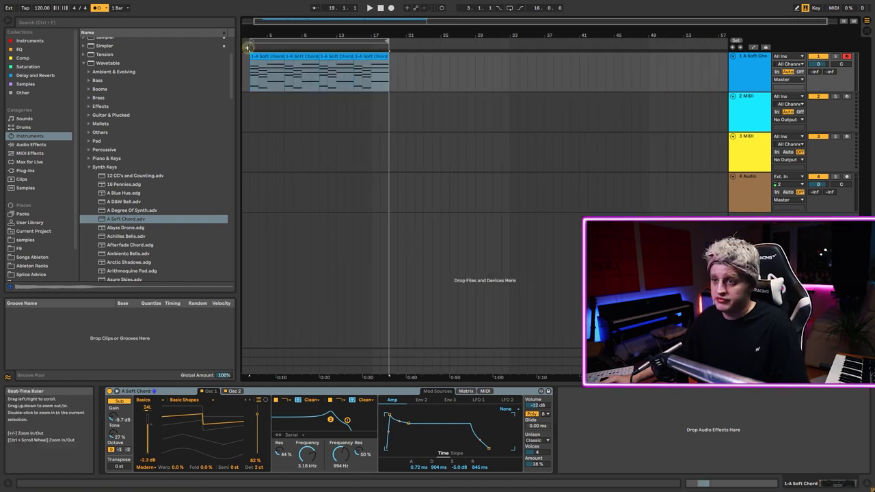
scroll(249, 43, up, 3)
scroll(249, 43, down, 3)
click(510, 9)
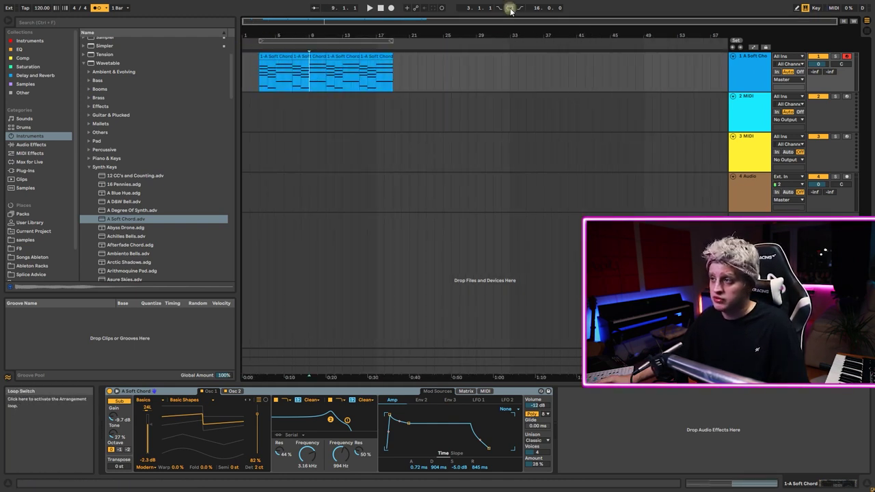
click(510, 9)
Play the arrangement from bar 17 to check the loop and turn off the metronome
click(378, 74)
key(space)
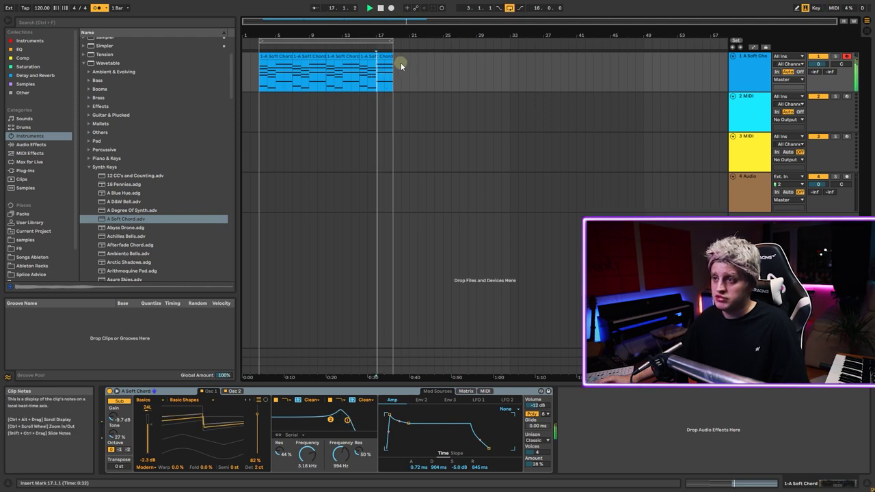
click(99, 8)
Collapse the Wavetable presets and load an empty Drum Rack onto the 2 MIDI track
click(280, 45)
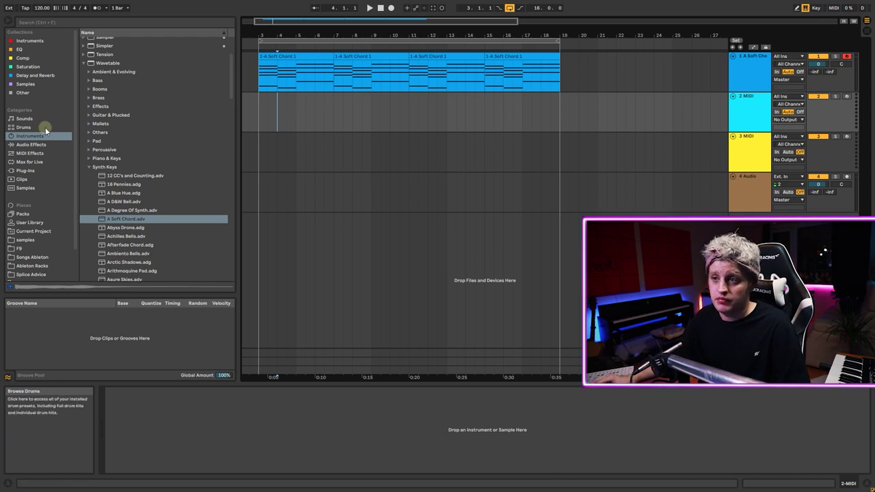
scroll(182, 100, up, 3)
scroll(106, 92, up, 1)
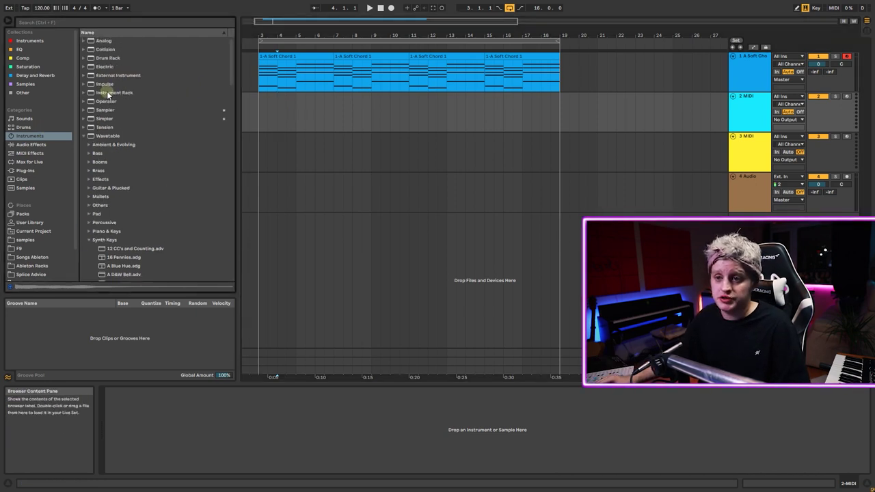
click(83, 136)
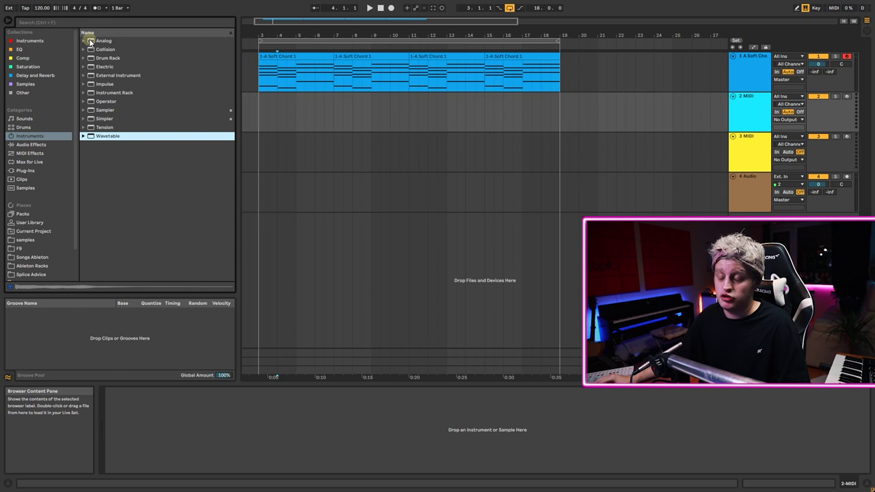
click(25, 137)
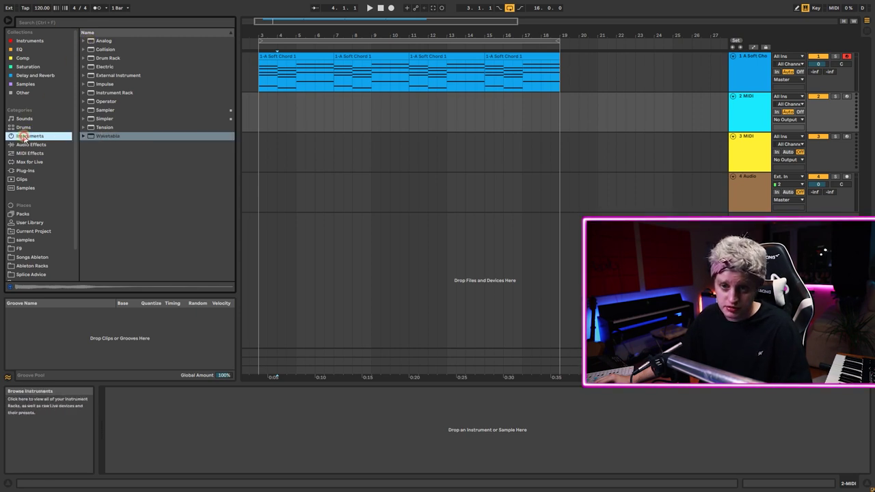
click(103, 59)
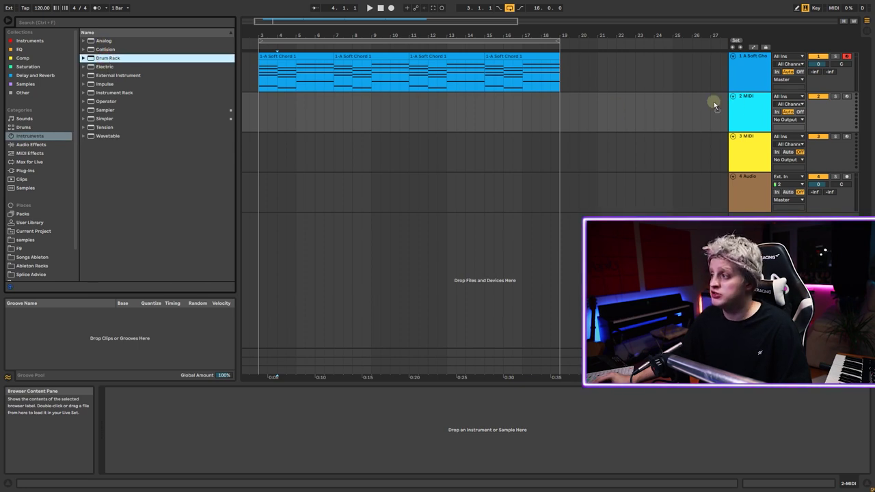
key(Return)
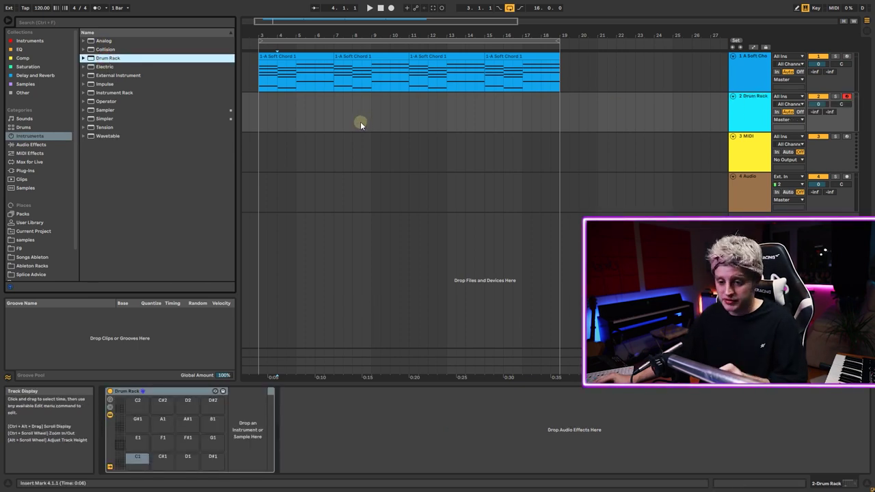
click(162, 462)
click(146, 461)
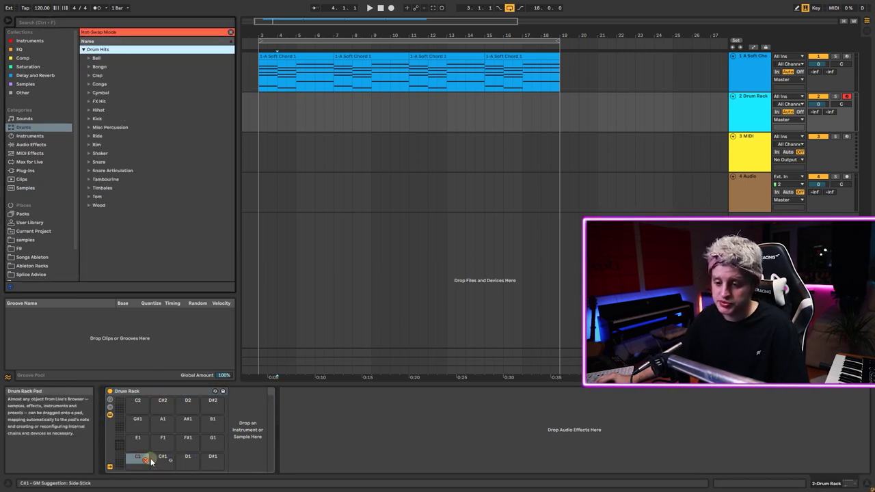
click(147, 461)
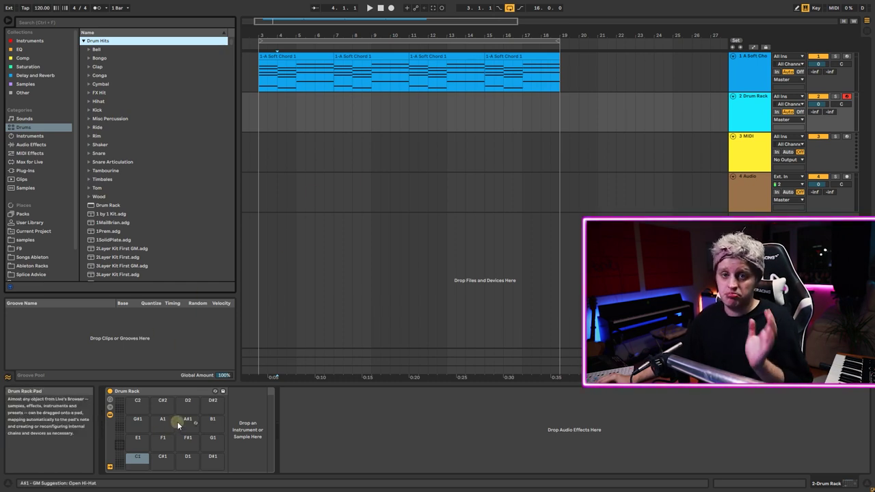
Audition the 00DB kick samples in the sample library and load 00DB_Kick_Prog_BD.aif onto the Drum Rack's C1 pad
click(25, 189)
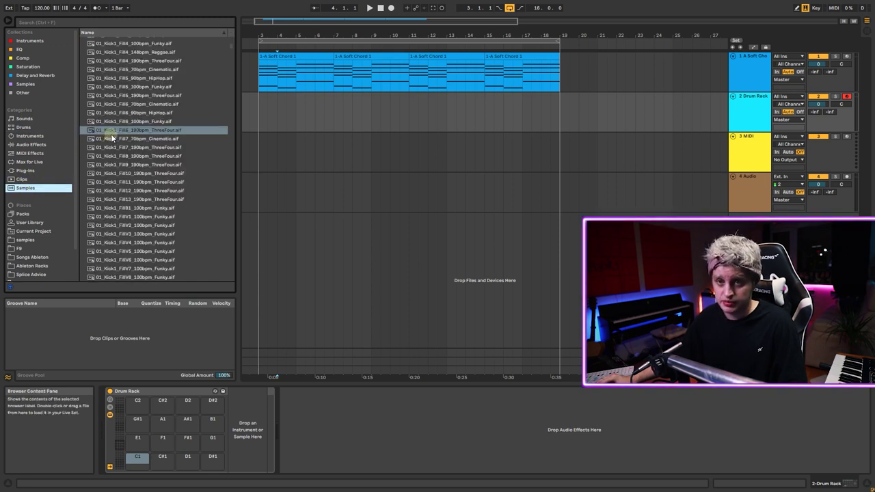
scroll(111, 134, up, 6)
scroll(134, 82, up, 15)
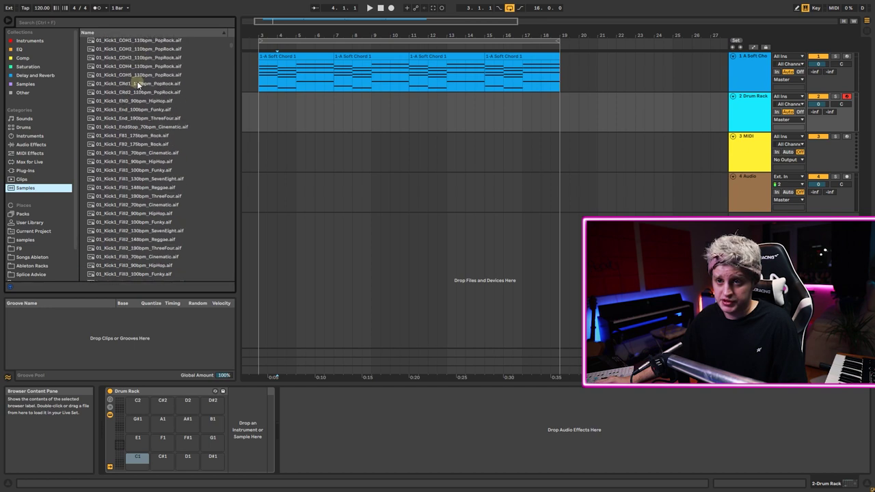
click(137, 95)
scroll(134, 99, down, 1)
scroll(134, 102, up, 1)
click(132, 136)
click(138, 162)
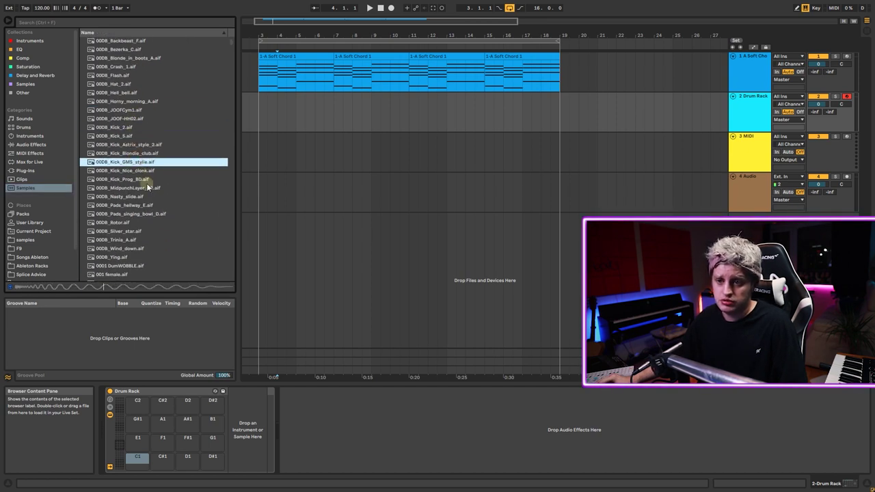
click(140, 187)
click(145, 170)
click(147, 179)
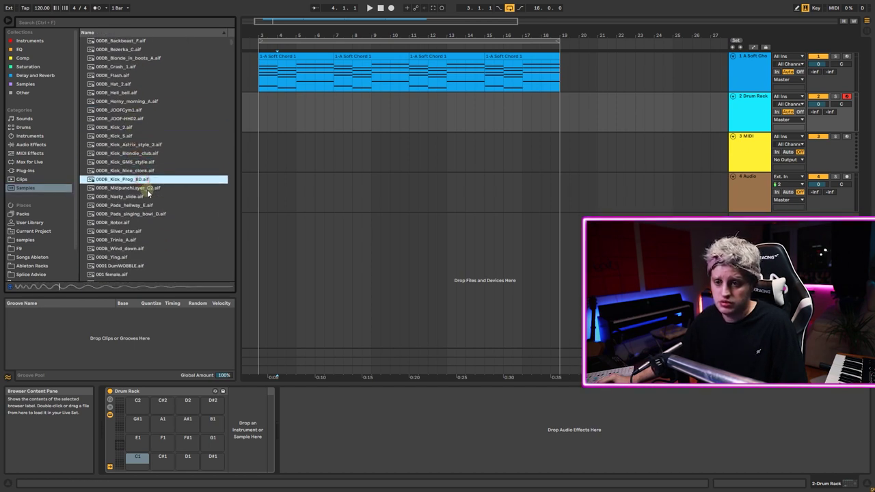
drag(138, 181, 144, 279)
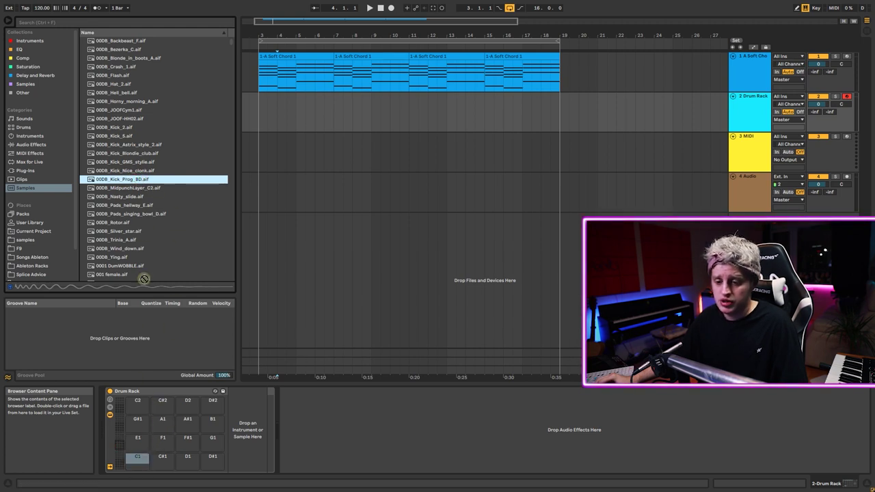
drag(139, 453, 135, 463)
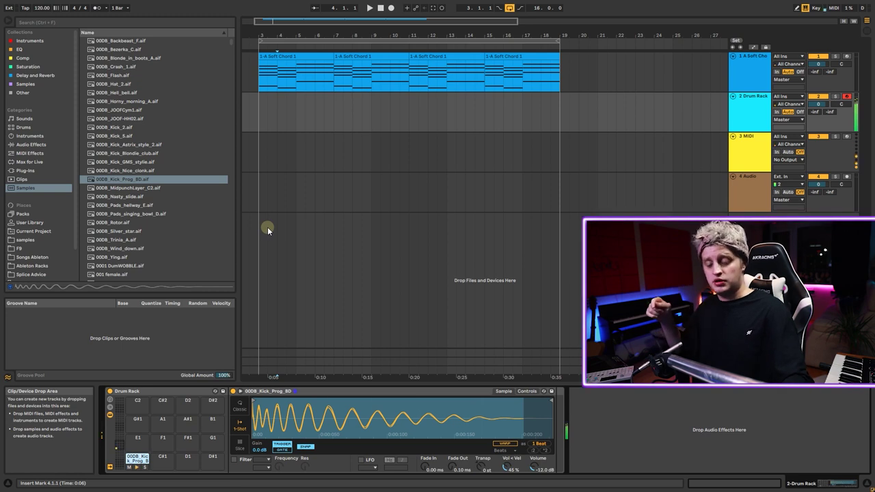
Record a kick on every beat for two bars on the Drum Rack track, starting at bar 3
click(257, 113)
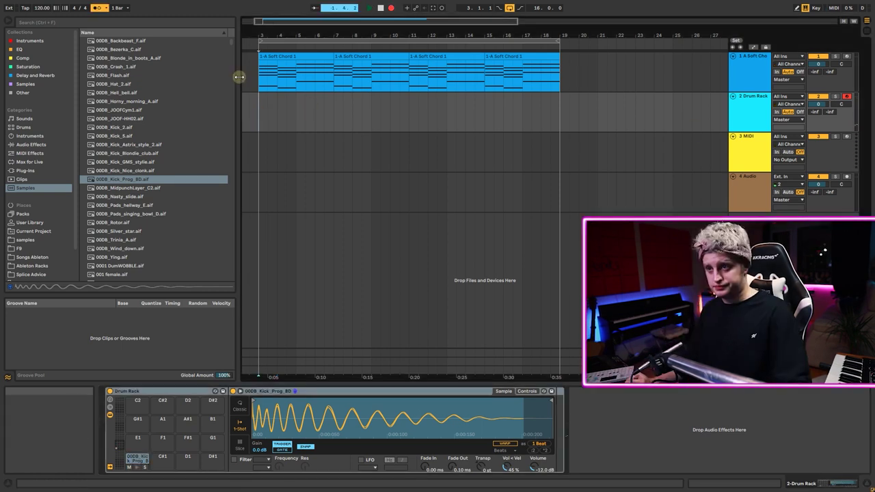
key(F9)
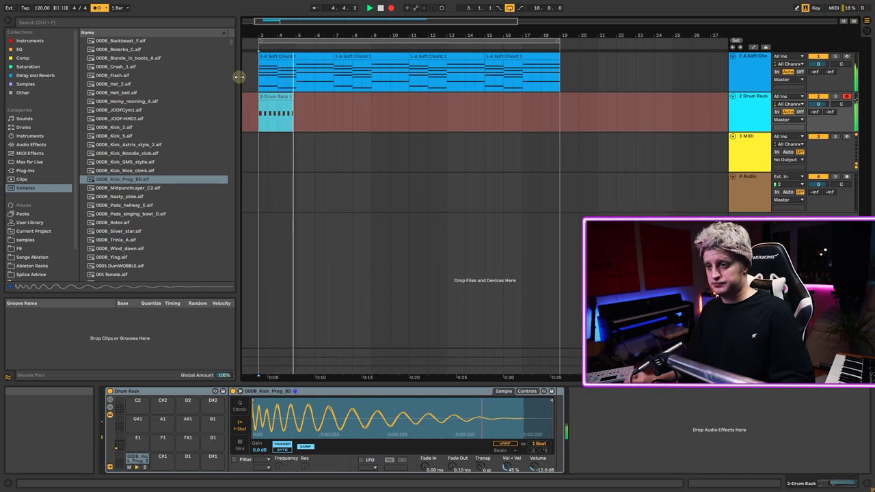
key(space)
Open the recorded drum clip, quantize the start of all its kick notes to 1/8, and play it back
click(346, 96)
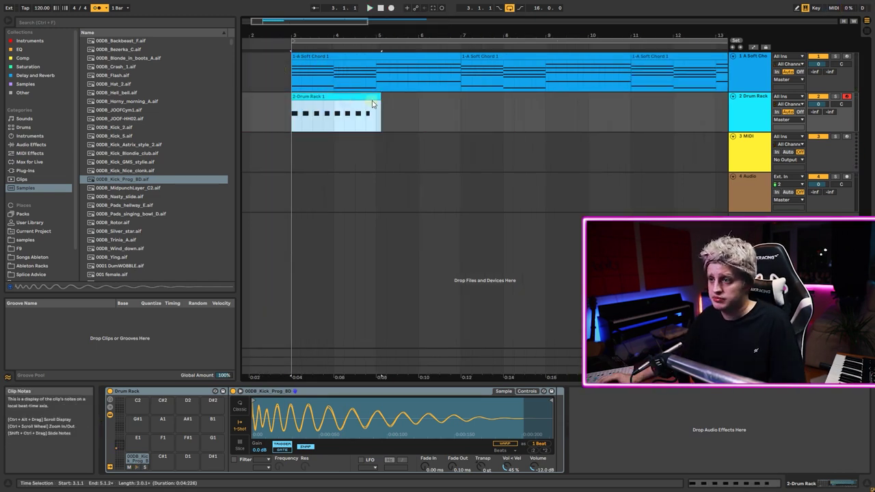
key(ctrl+a)
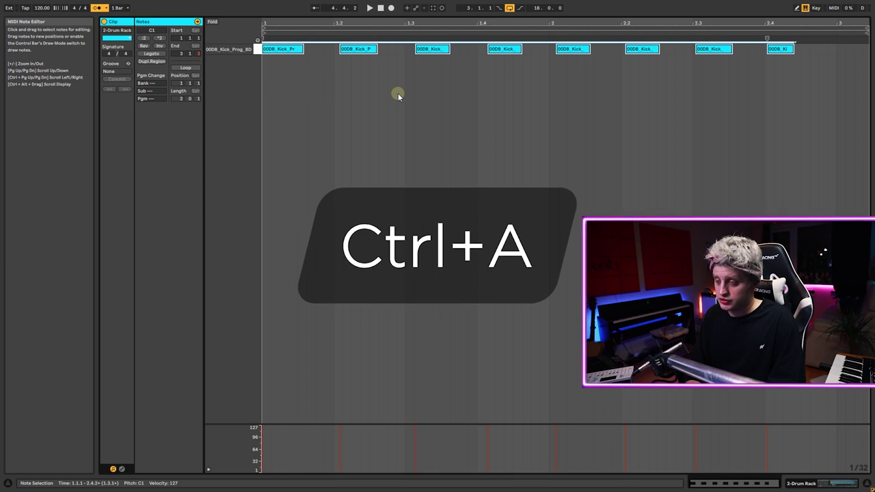
key(ctrl+shift+u)
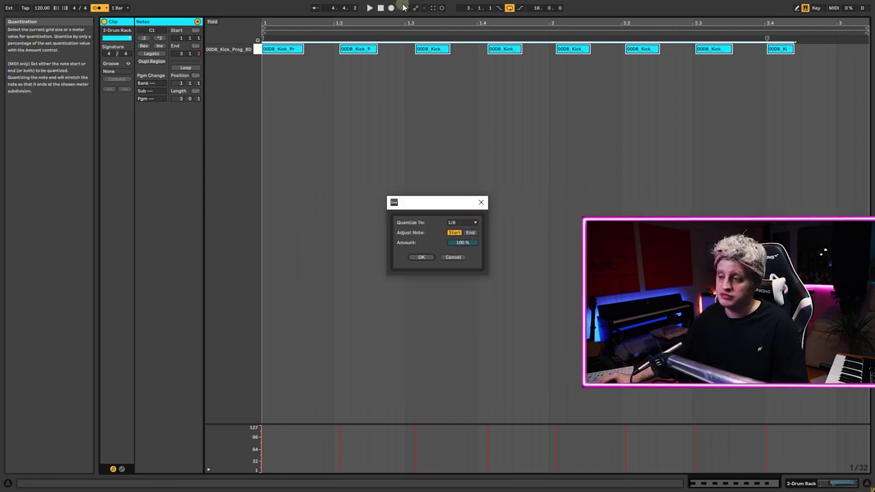
click(480, 202)
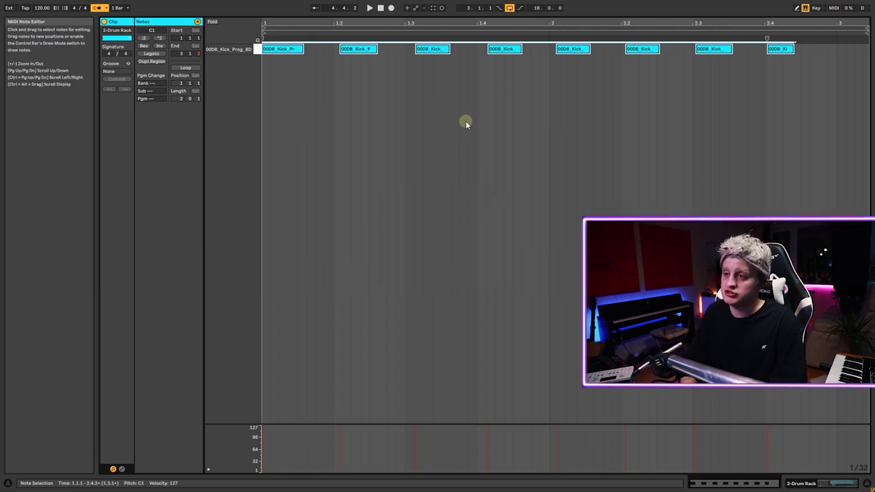
key(ctrl+u)
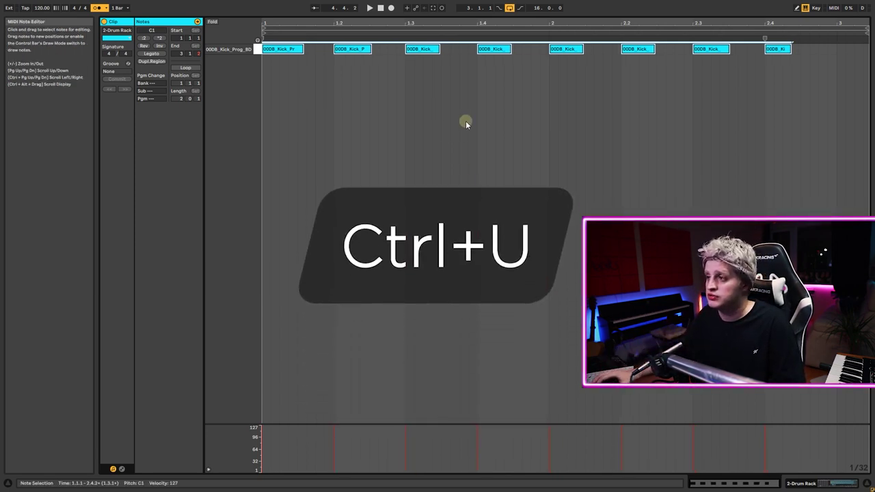
click(531, 116)
key(space)
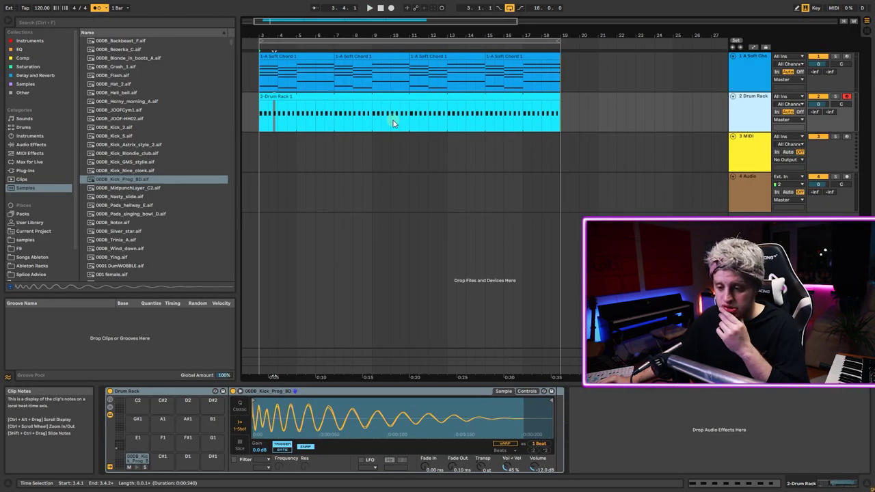
Search the samples for "clap", audition several claps, and load CCT_LayerClap2.aif onto the Drum Rack's D1 pad
key(ctrl+f)
text(clap)
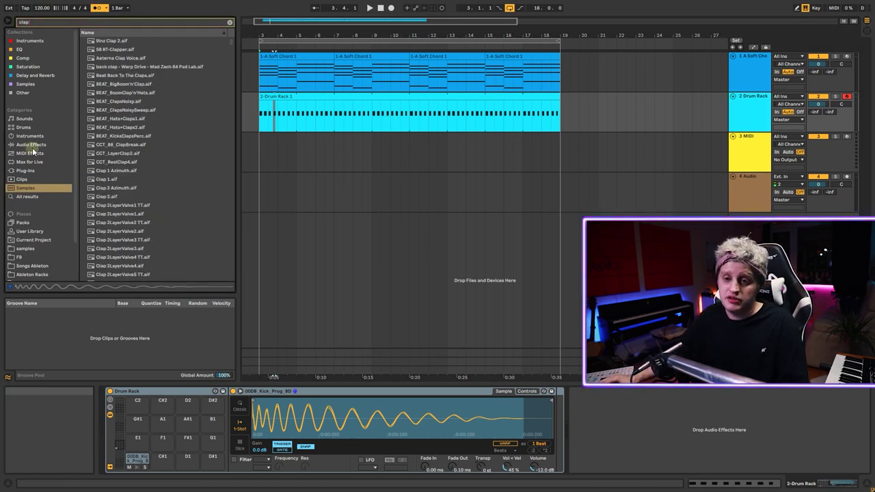
scroll(137, 171, down, 1)
click(116, 205)
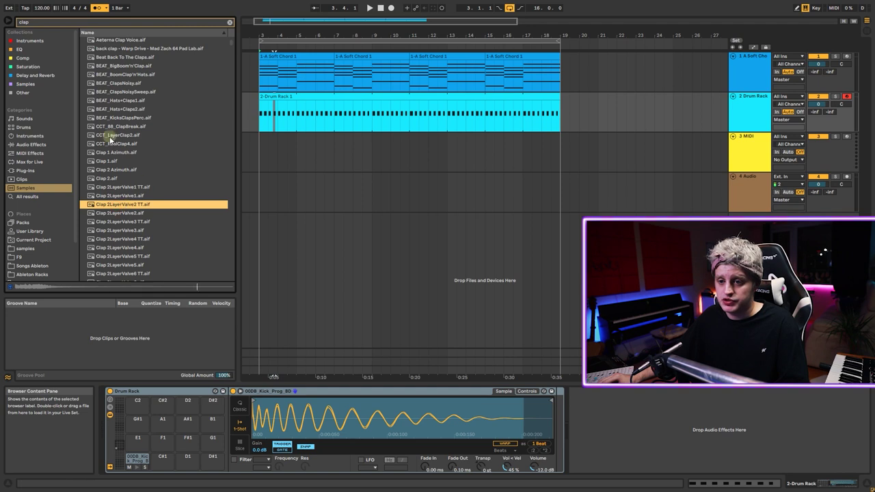
scroll(145, 210, down, 2)
click(136, 211)
click(121, 125)
click(136, 220)
click(125, 99)
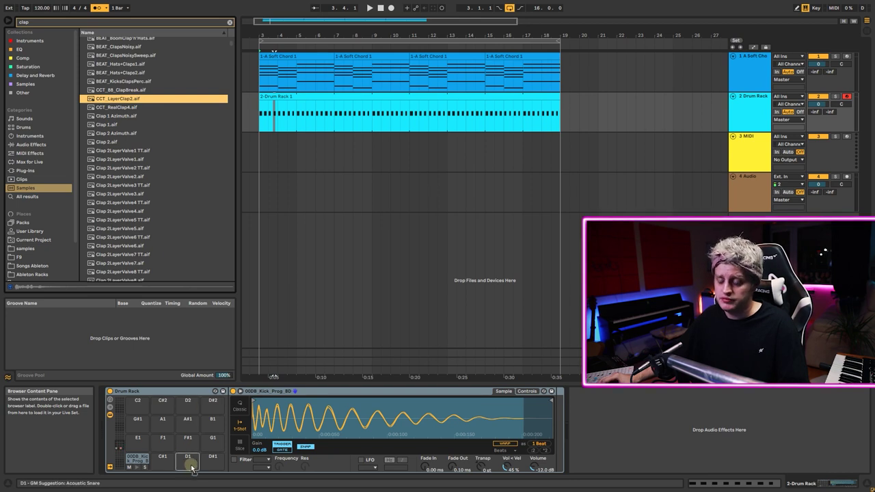
drag(190, 465, 191, 467)
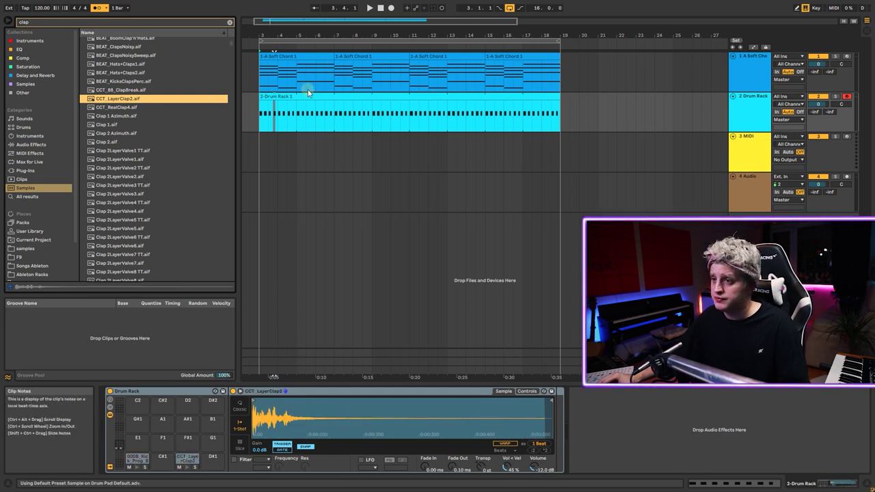
Add clap notes at 1.2, 1.4 and 2.2 in the drum clip and play the pattern
click(290, 97)
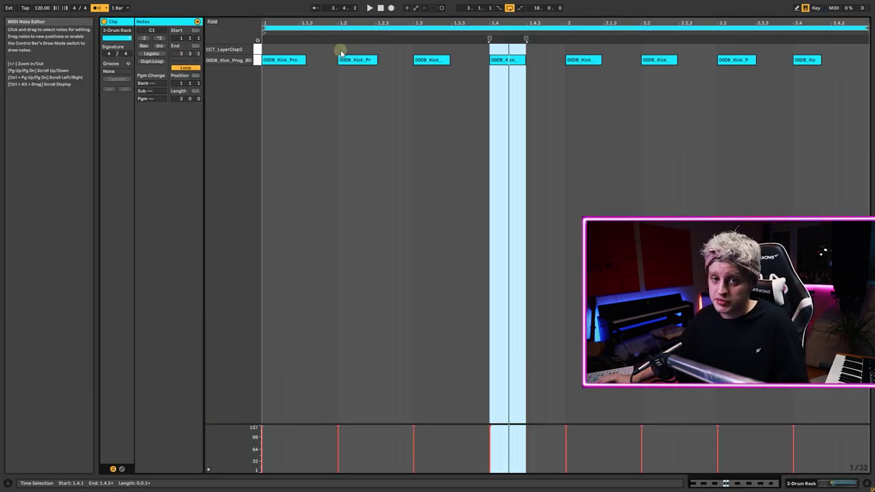
click(342, 51)
click(499, 51)
click(644, 49)
key(space)
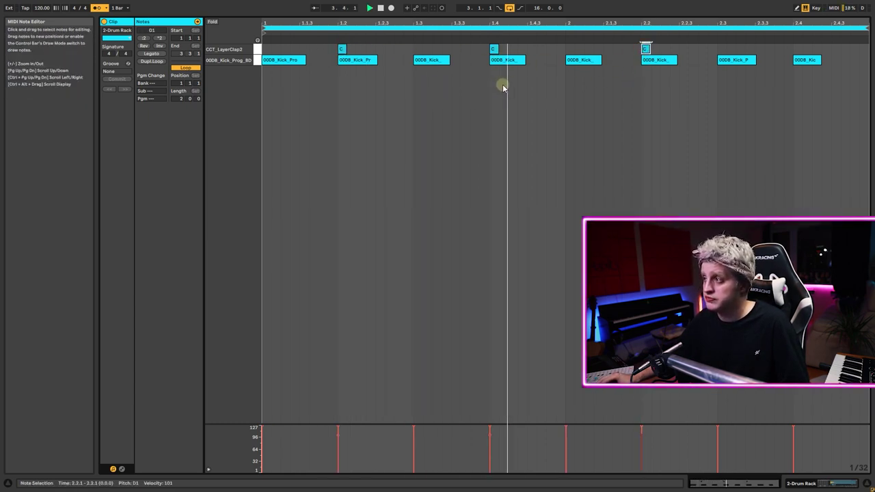
click(798, 49)
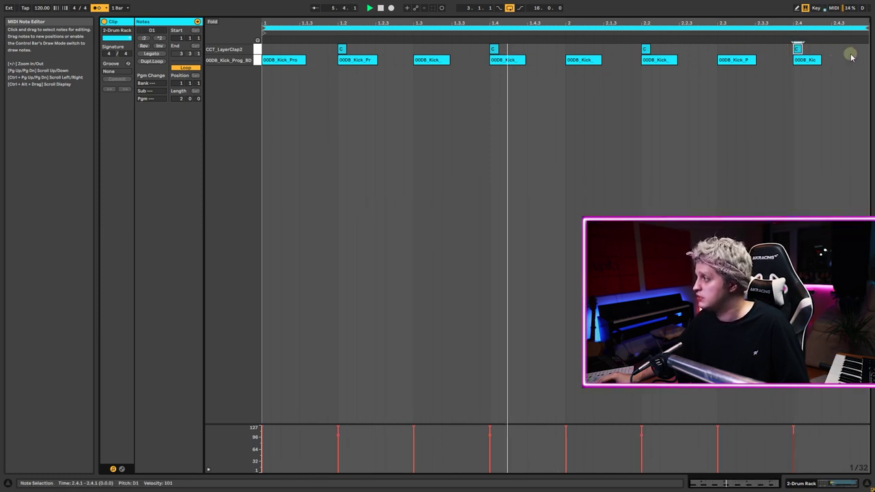
click(851, 51)
click(852, 51)
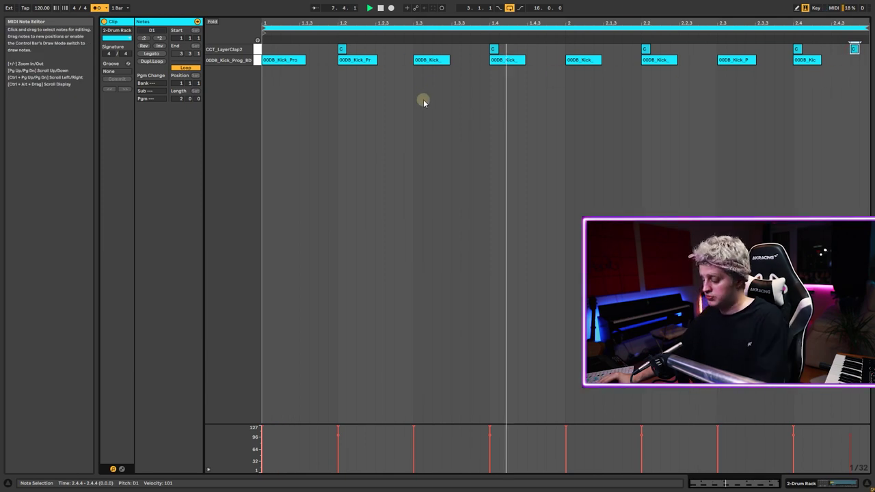
key(shift+Tab)
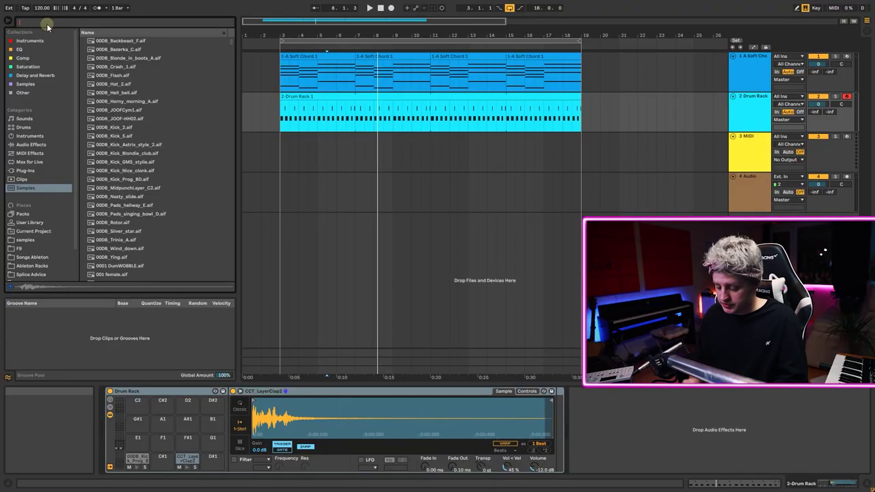
Search the samples for "house hats", place Kaiserdisco_Deep House 04_Hats_122.aif on the audio track at bar 3, and play it with the arrangement
text(house h)
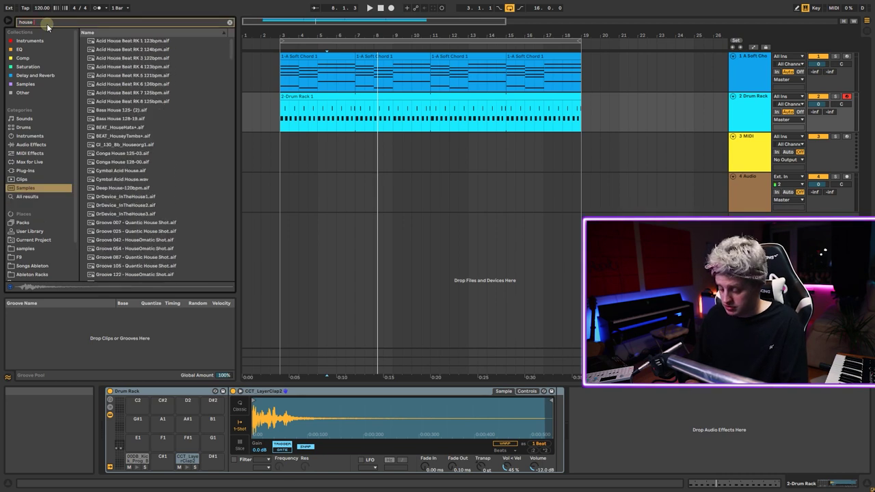
text(ats)
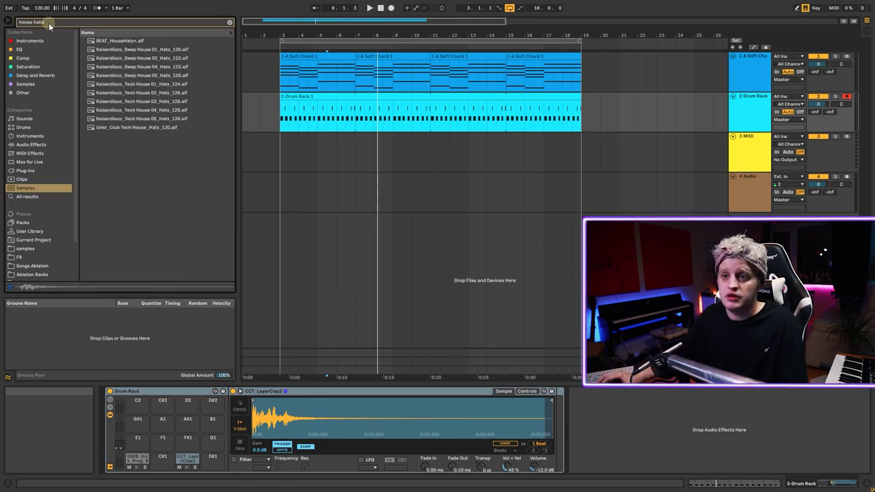
click(161, 67)
drag(151, 71, 304, 183)
key(space)
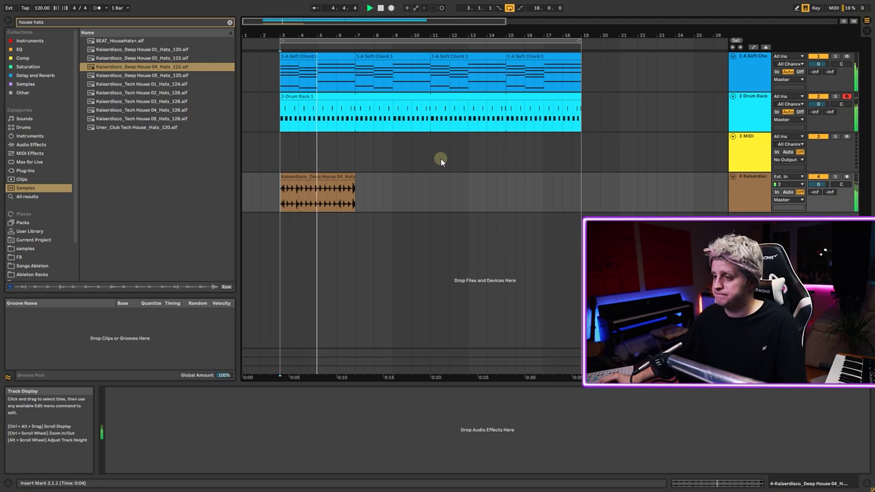
Shorten the hats clip to two bars and duplicate it seven times so the hats run from bar 3 to bar 19
key(space)
click(361, 160)
click(284, 177)
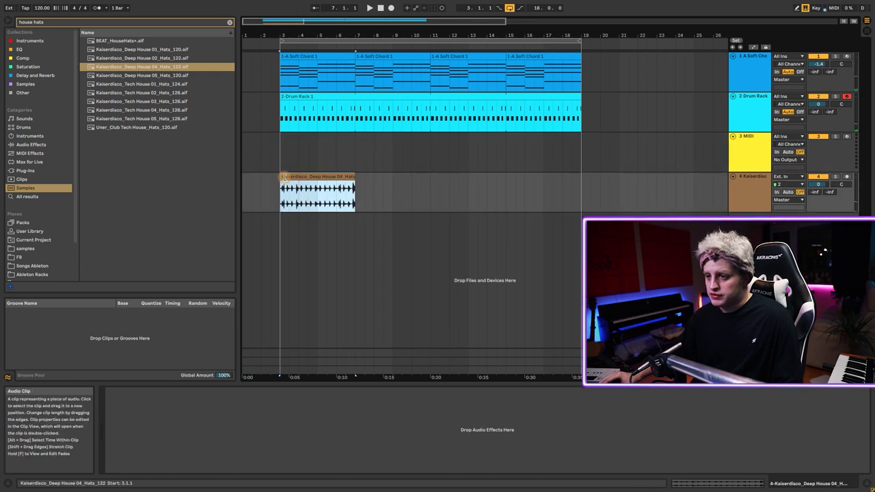
drag(281, 181, 306, 184)
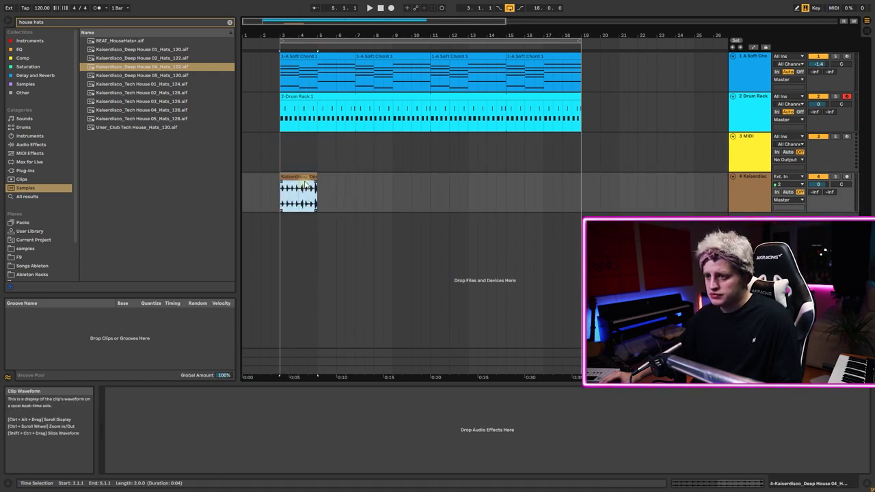
key(ctrl+d)
key(ctrl+d)
key(ctrl+d)
key(ctrl+d)
key(ctrl+d)
key(ctrl+d)
key(ctrl+d)
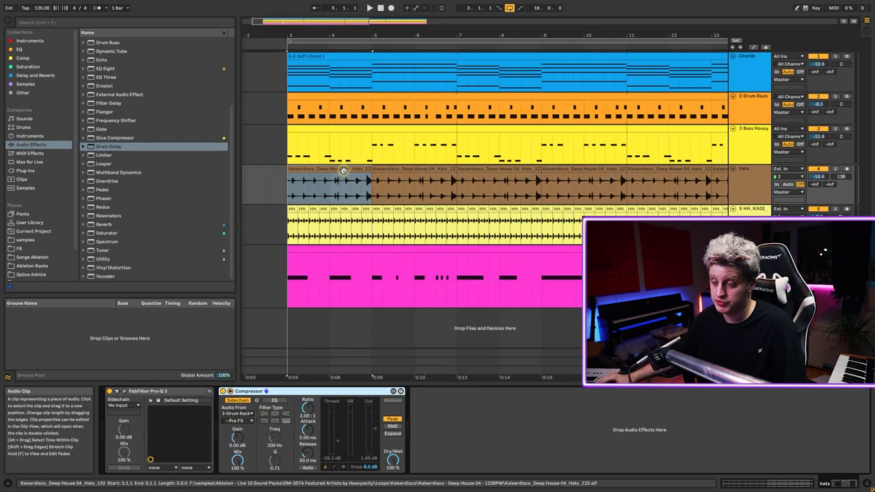
Open the hats clip and try out its transposition and a gain of -5.82 dB during playback, then reset the gain
double_click(344, 169)
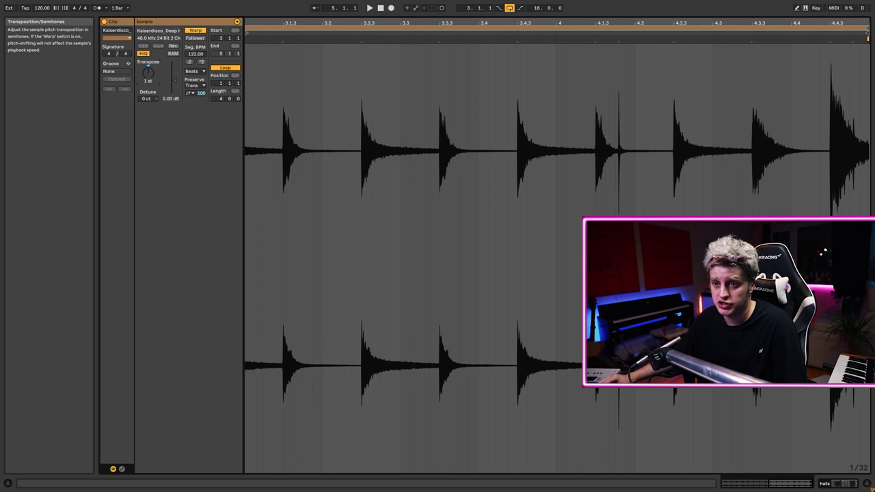
key(space)
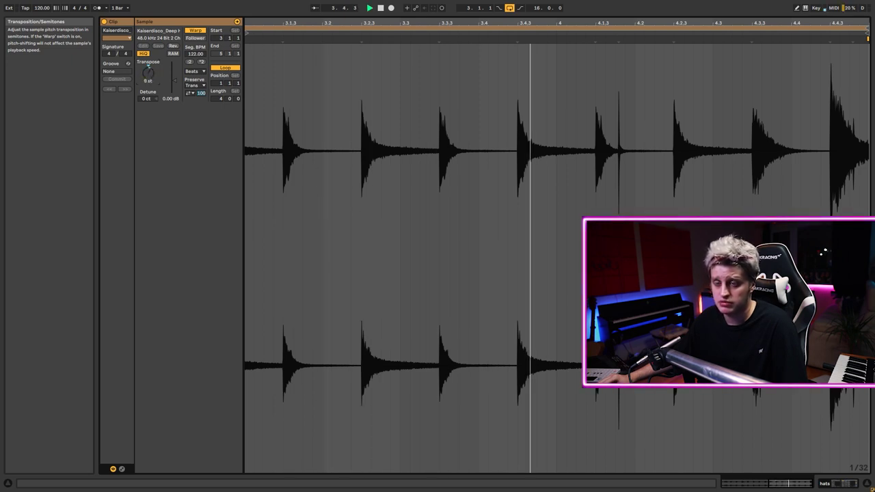
drag(156, 69, 174, 82)
key(space)
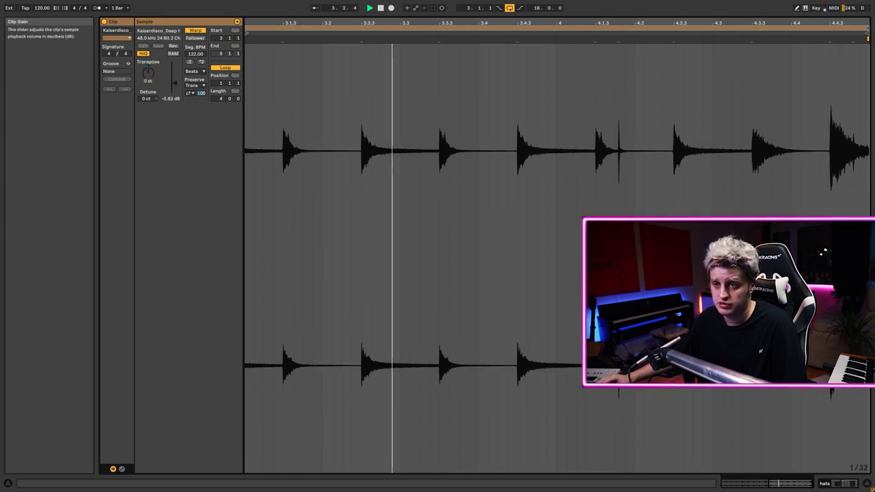
double_click(175, 82)
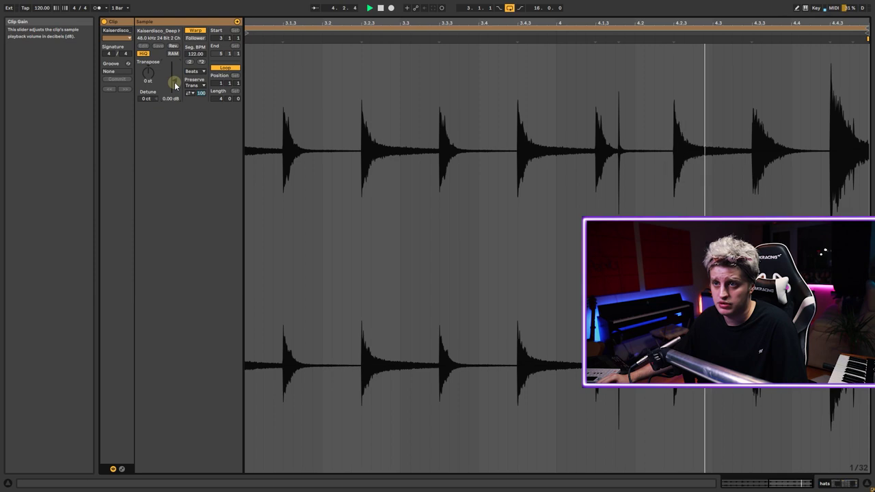
key(space)
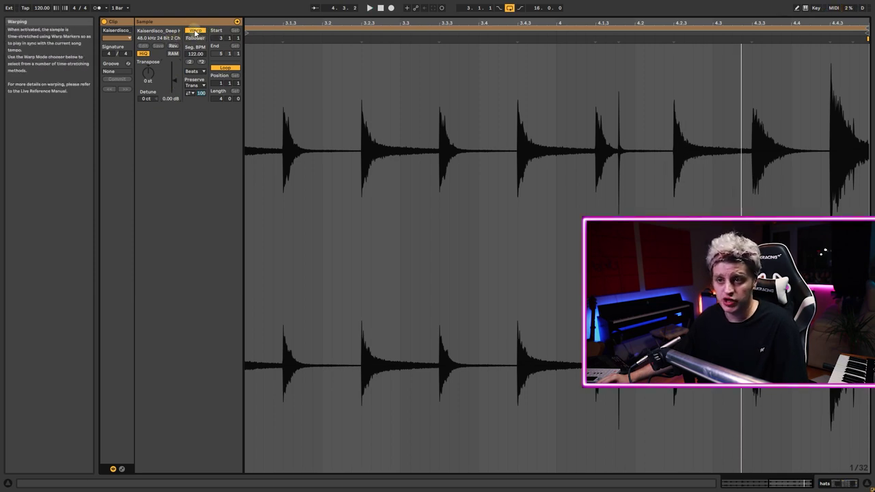
Play the soloed hats from bar 3 while varying the project tempo, and take the hats track out of solo
click(41, 8)
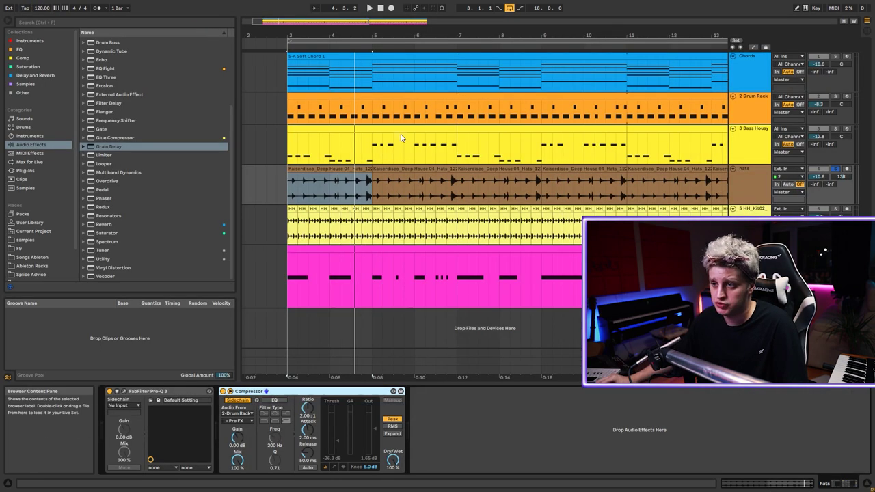
click(286, 139)
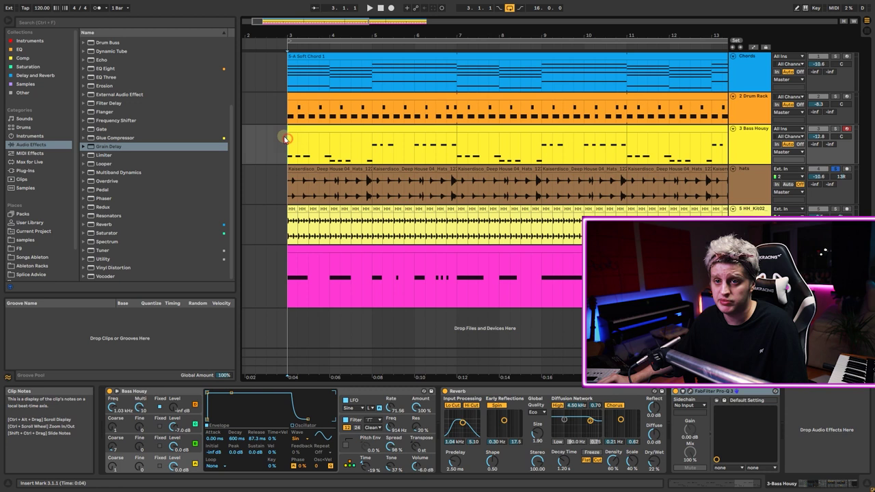
key(space)
drag(37, 9, 37, 1)
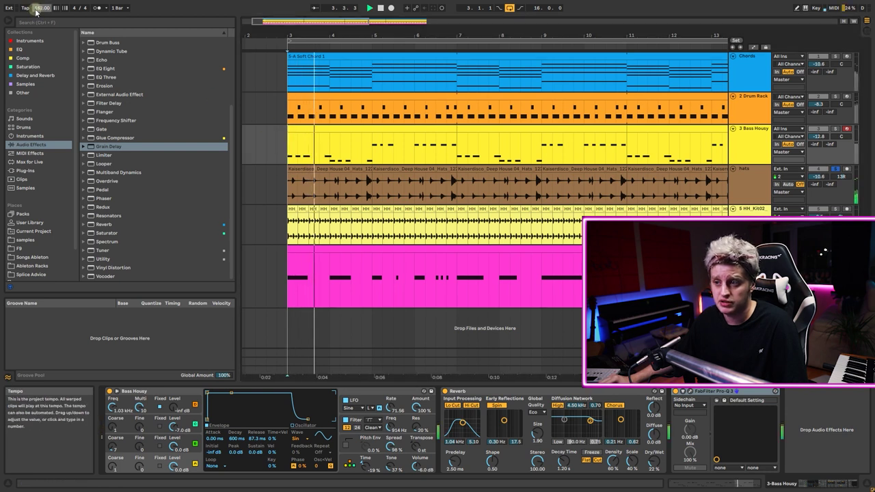
click(835, 168)
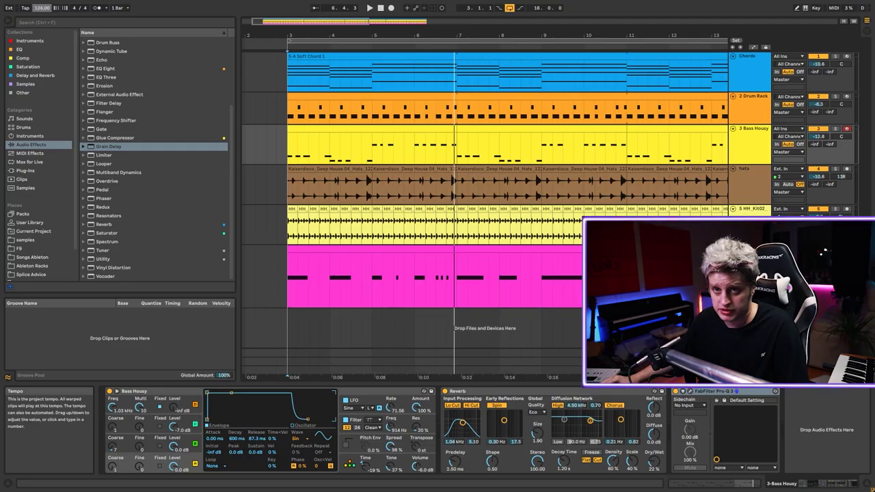
Set the project tempo to 123 BPM and play the full arrangement
drag(42, 8, 42, 14)
key(space)
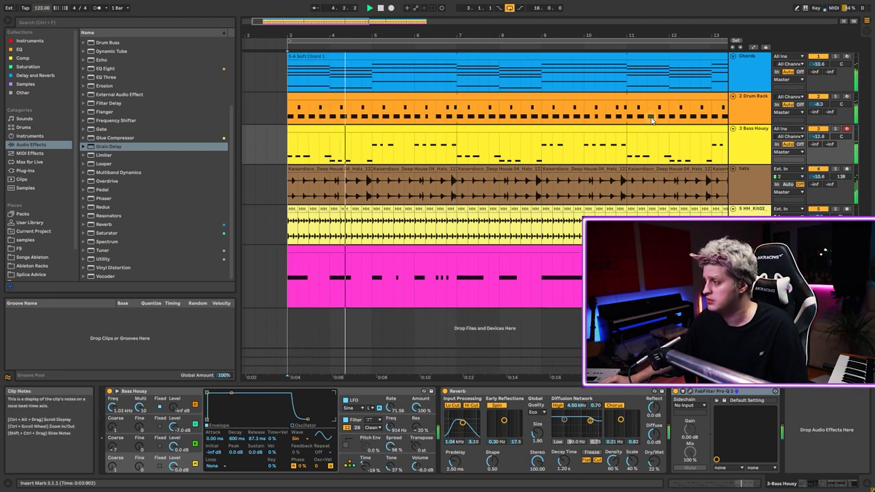
key(space)
scroll(694, 134, down, 3)
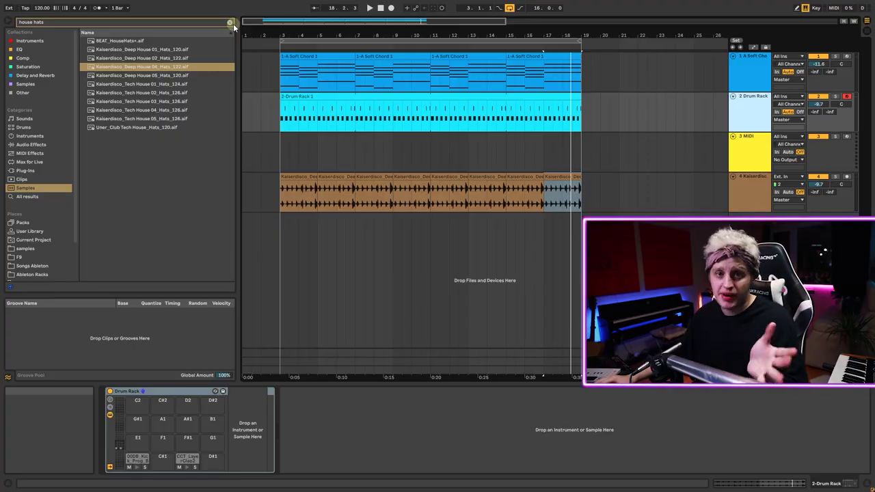
Clear the sample search, audition several of Operator's bass presets, and load Bass Housy.adv onto the third MIDI track
click(230, 23)
click(26, 136)
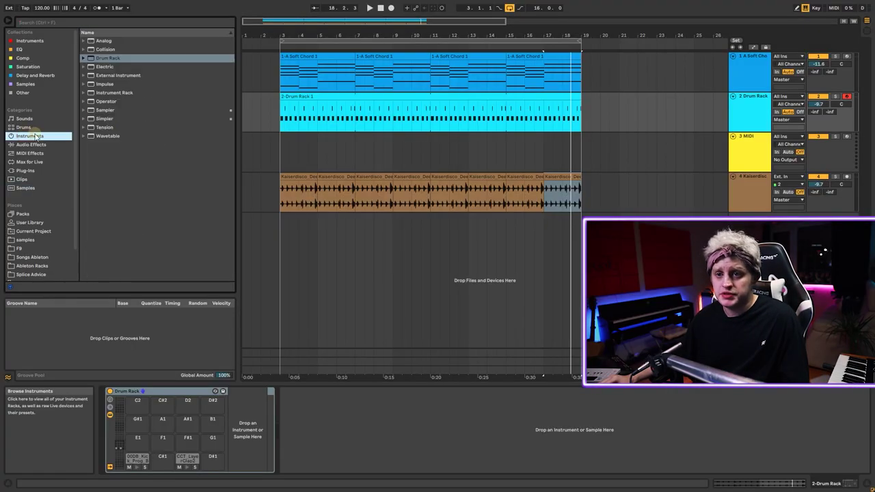
click(82, 101)
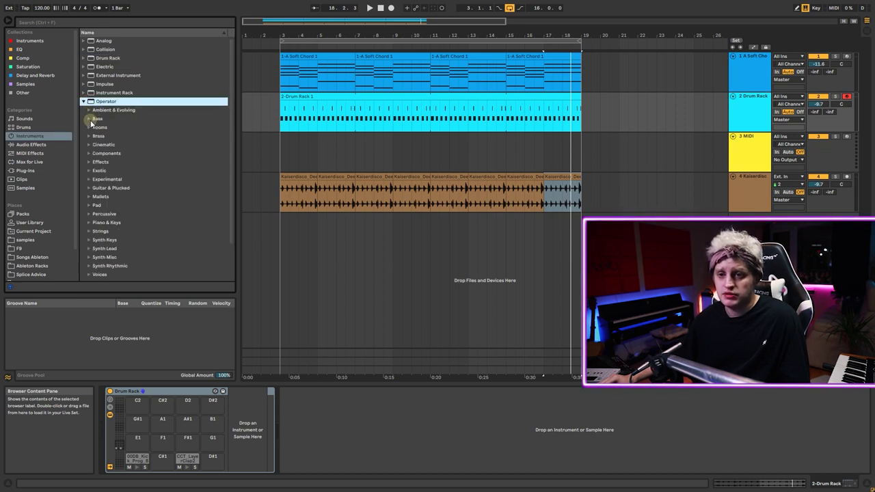
click(89, 120)
scroll(99, 135, down, 2)
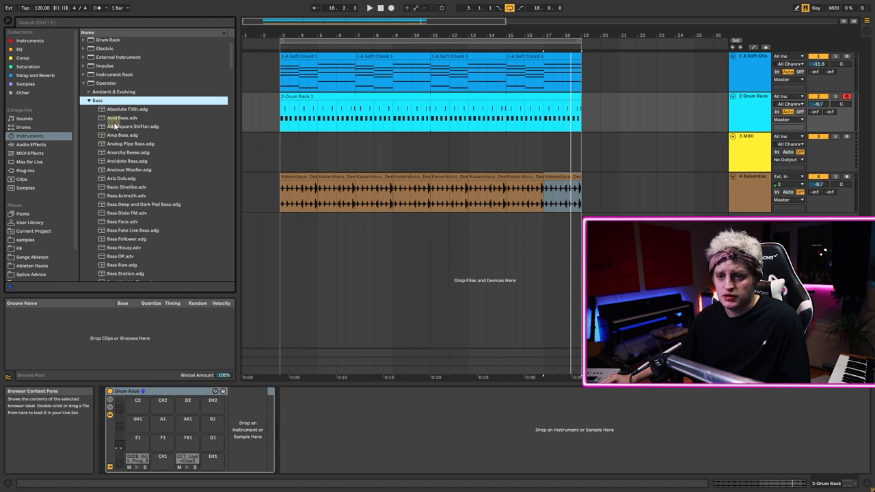
click(112, 127)
click(115, 143)
click(119, 240)
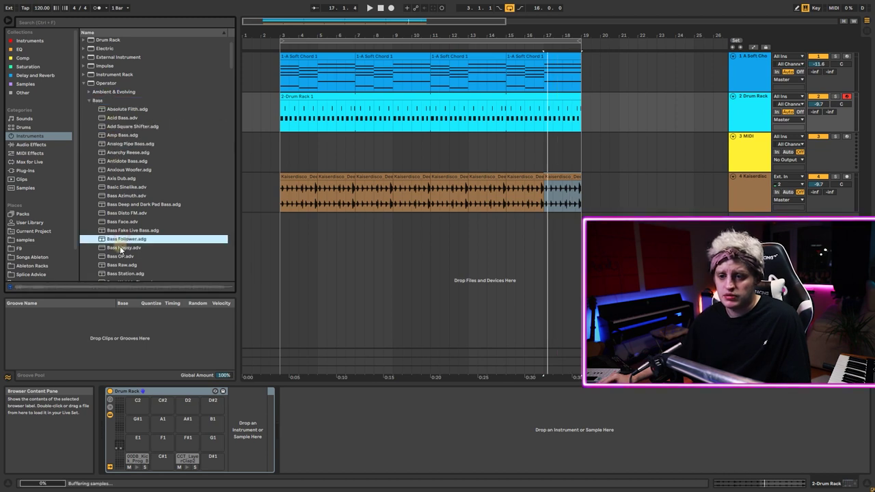
click(120, 248)
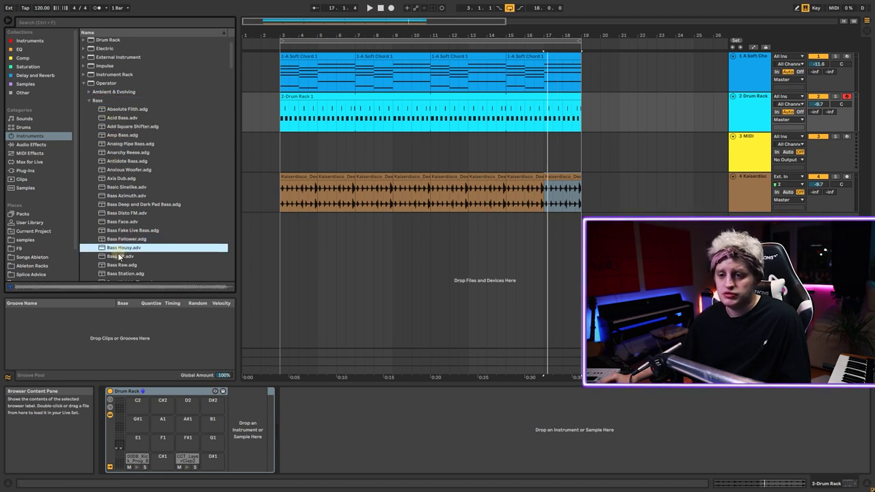
drag(306, 217, 313, 158)
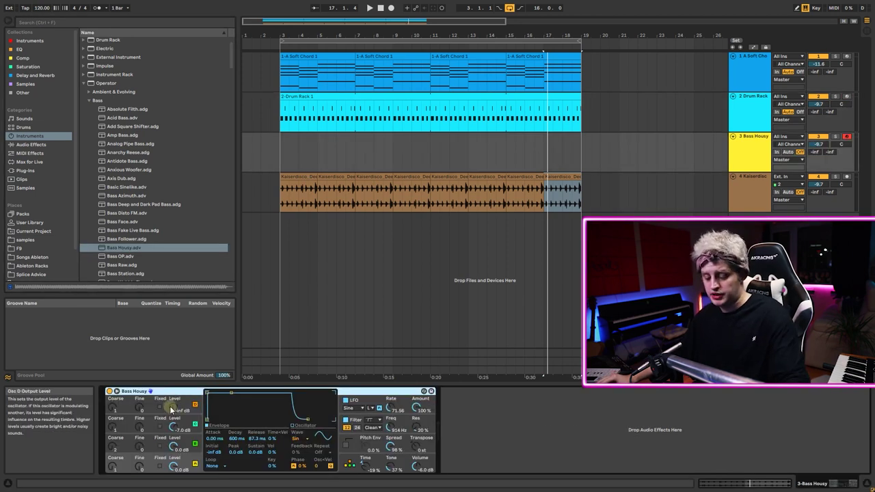
Play the arrangement from bar 3 to try out the bass sound, and quantize all notes in the recorded bass clip
click(435, 159)
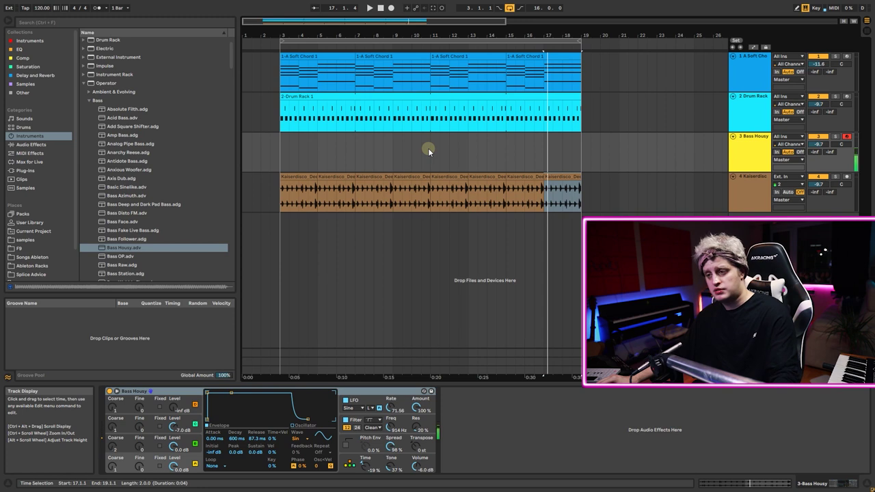
click(283, 144)
key(space)
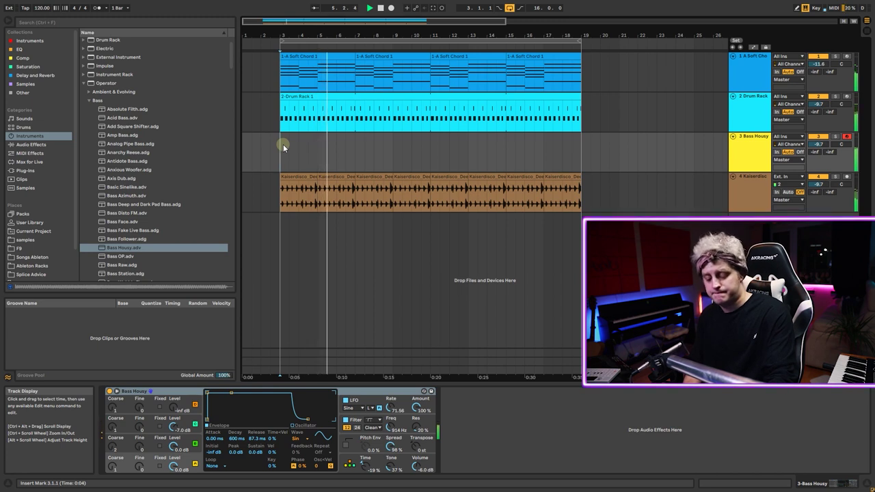
key(ctrl+a)
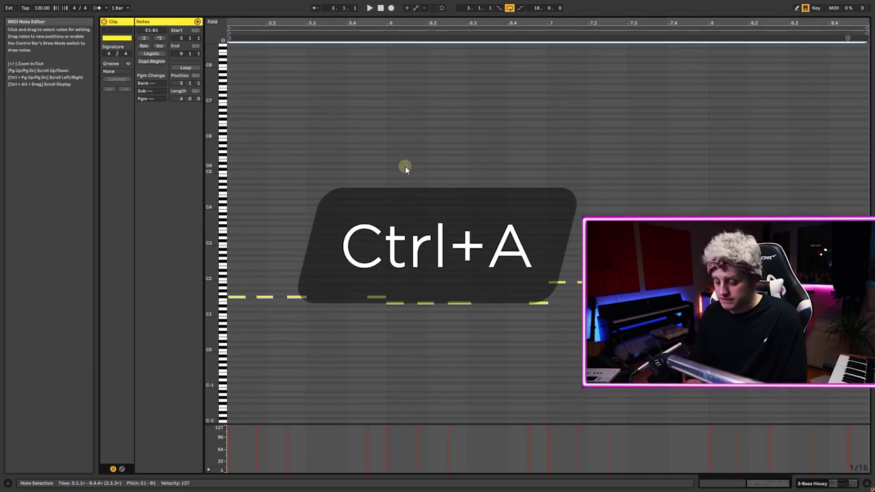
key(ctrl+u)
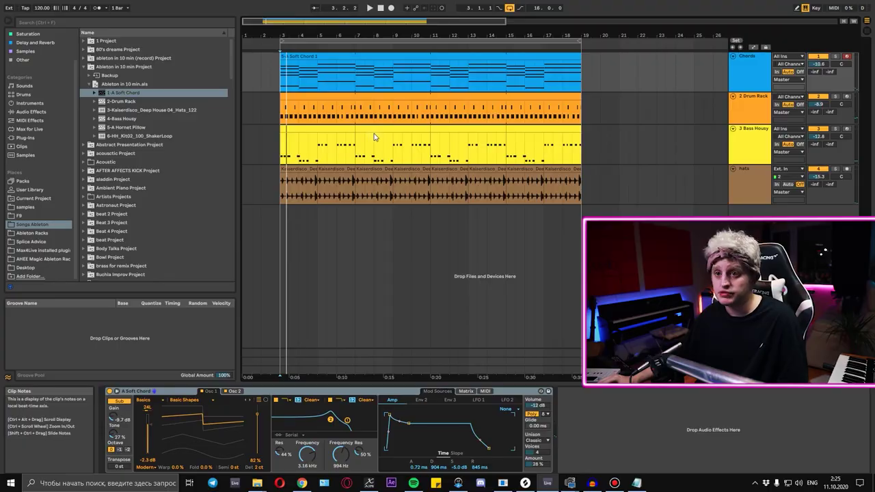
Add an EQ Eight to the Chords track and move its first band's low cut to 80.8 Hz
click(748, 68)
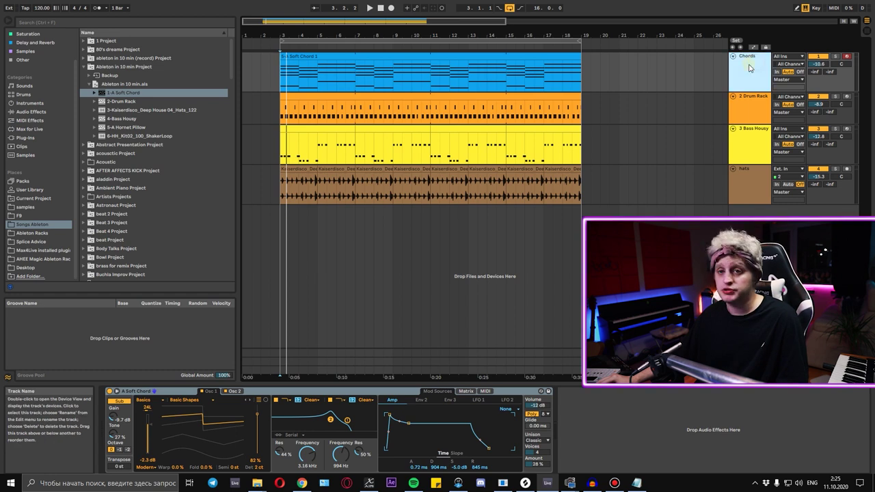
scroll(31, 103, up, 2)
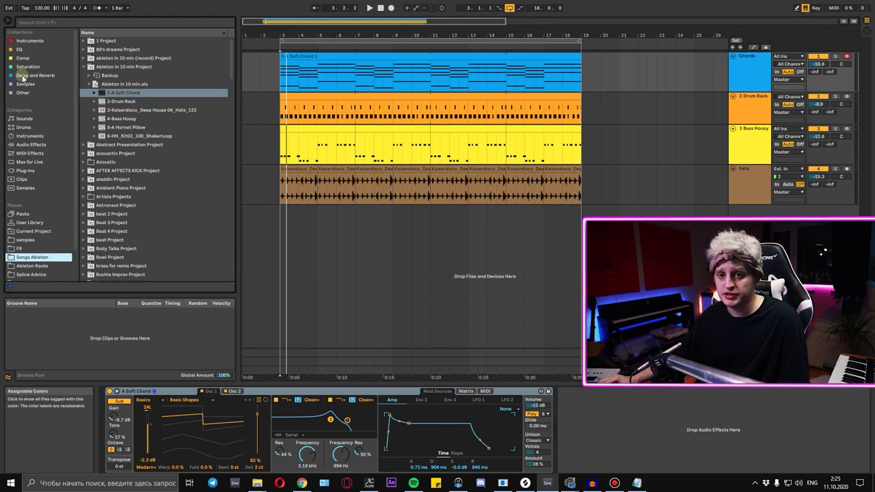
click(27, 144)
drag(110, 162, 137, 170)
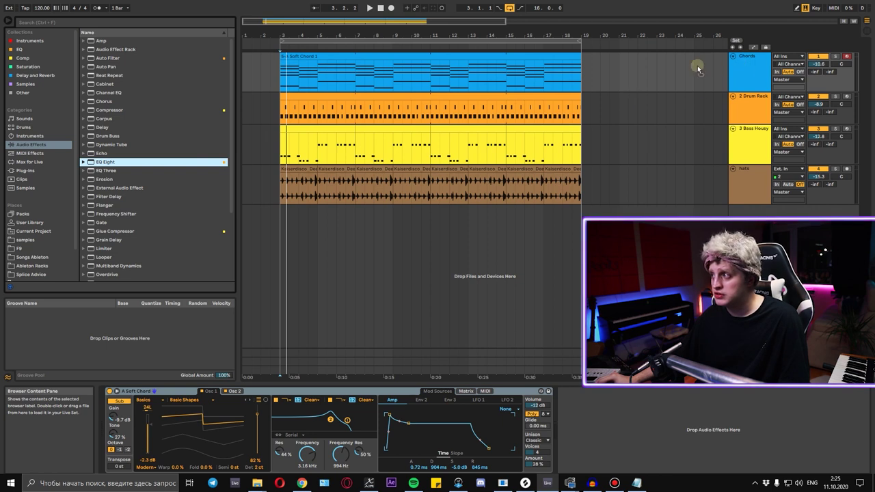
drag(511, 76, 513, 75)
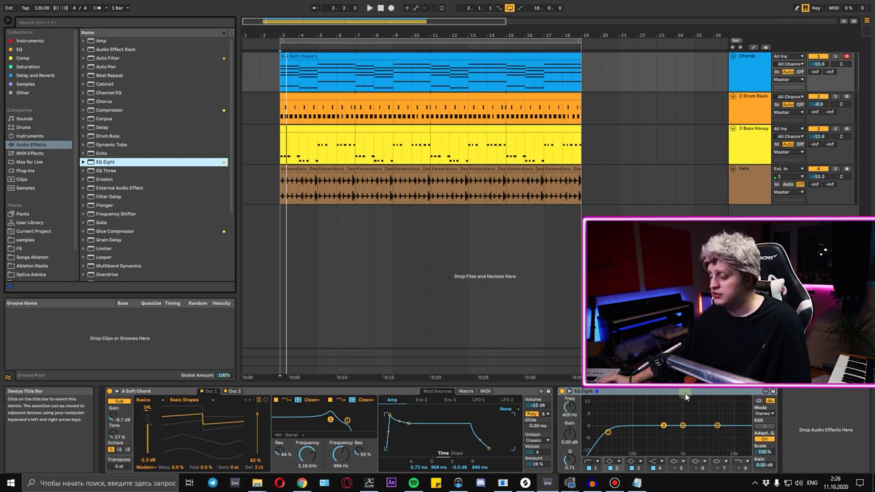
drag(608, 433, 628, 431)
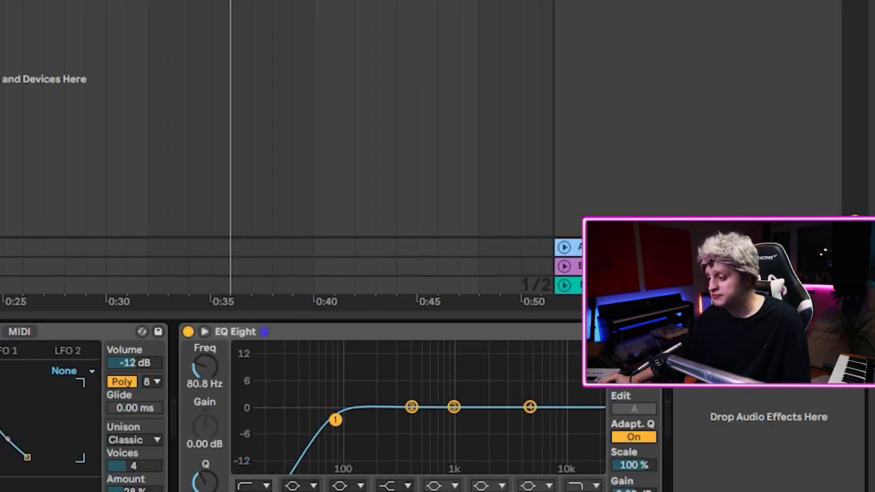
Raise the Chords EQ Eight's low cut to 174 Hz and boost its fourth band by 7.56 dB at 2.35 kHz
drag(335, 420, 372, 418)
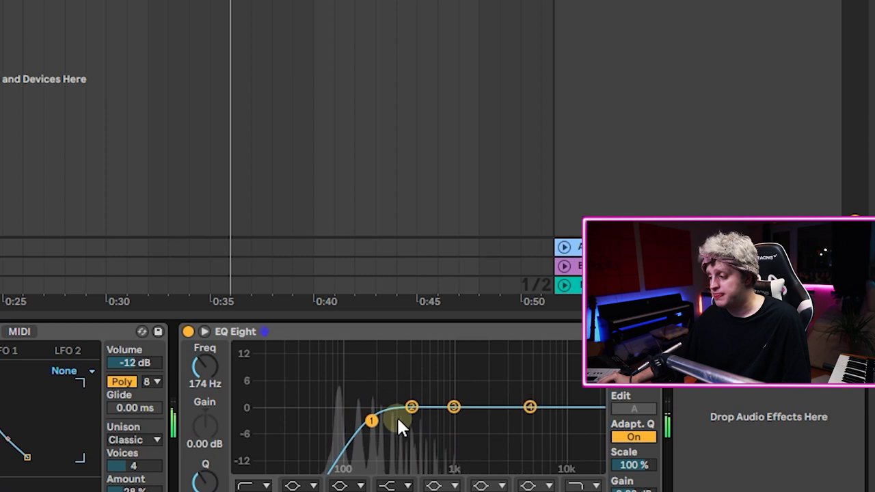
click(453, 407)
drag(453, 407, 469, 383)
drag(704, 416, 703, 412)
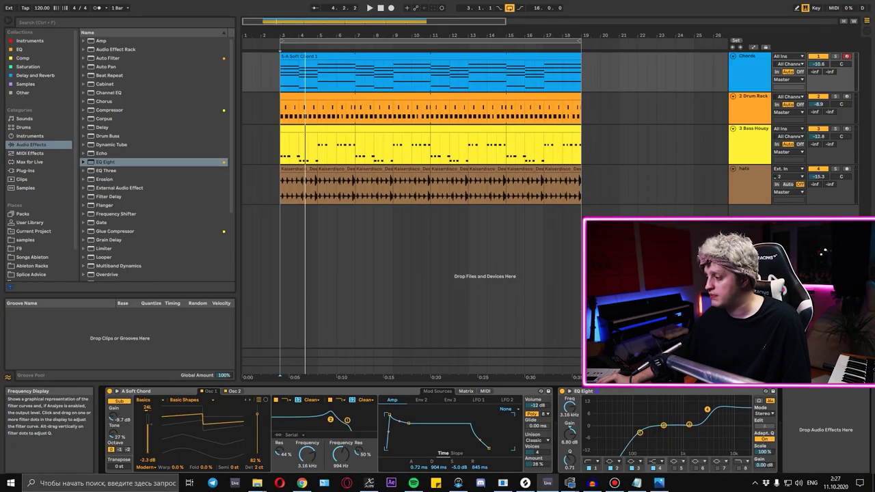
key(space)
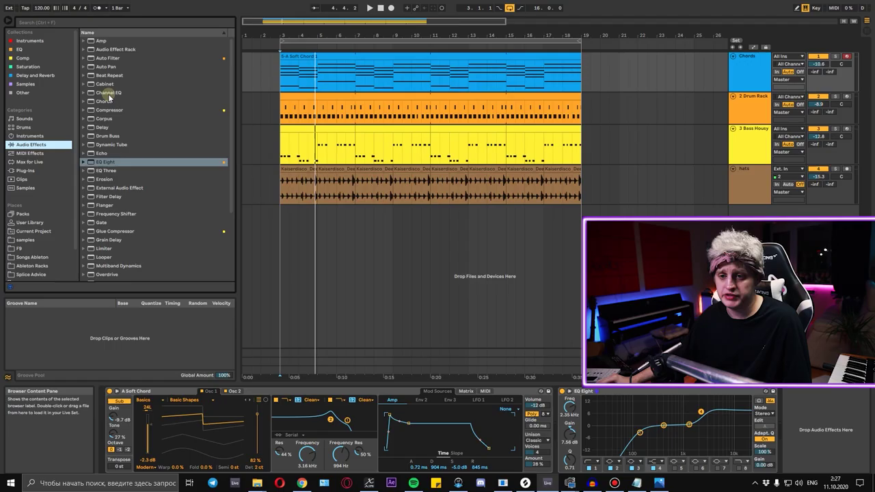
Find Reverb among the audio effects and add it after the EQ Eight on the Chords track
click(108, 90)
scroll(109, 124, down, 2)
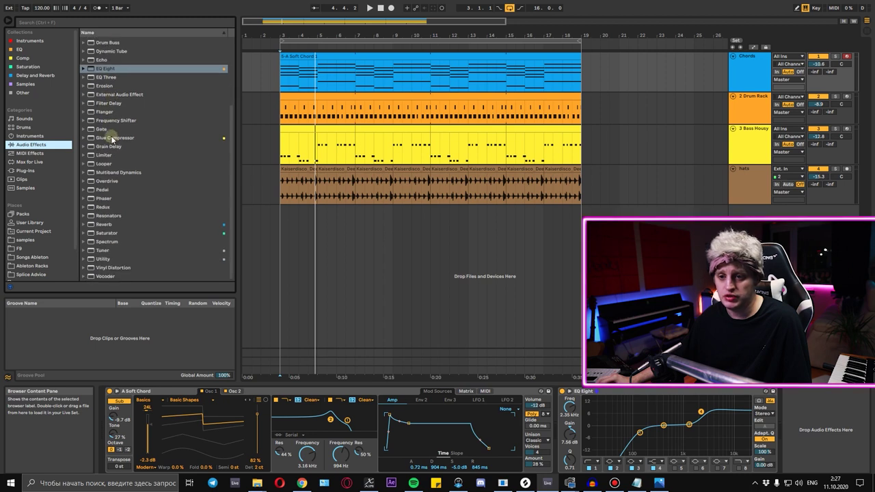
click(103, 224)
double_click(107, 225)
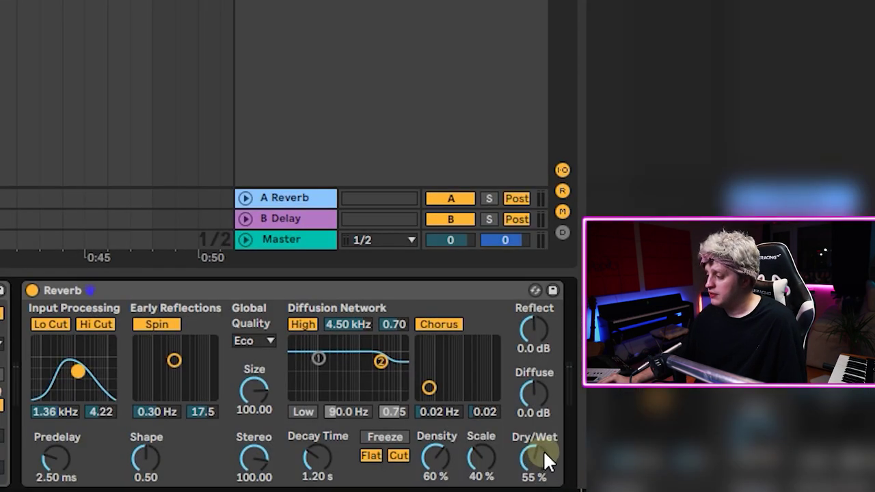
Compare the Chords Reverb's Dry/Wet at 100% and 0% during playback, and switch the device off and on
drag(546, 454, 545, 441)
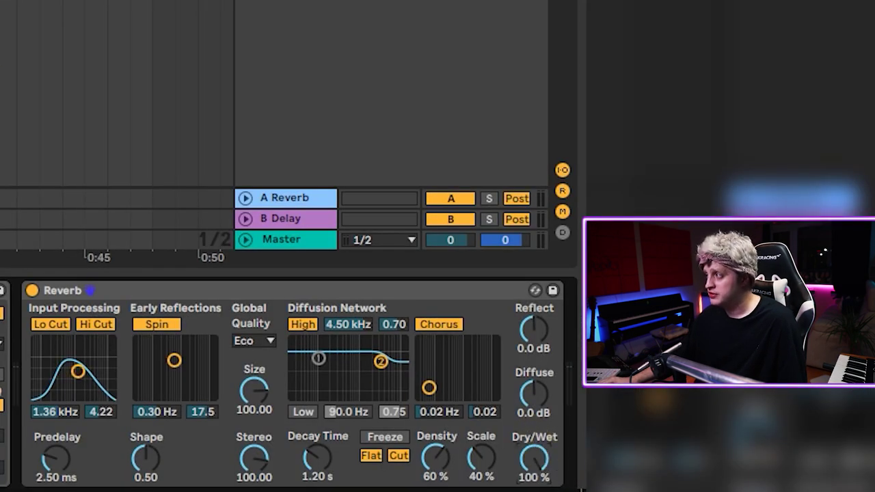
key(s)
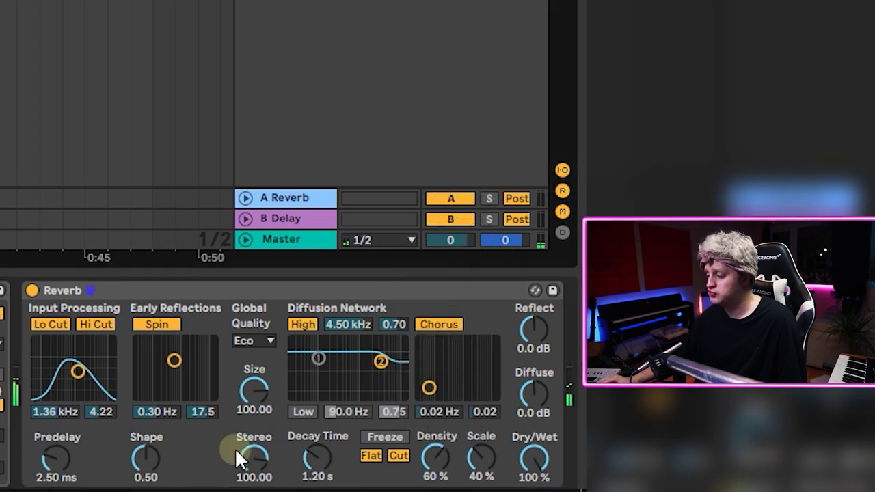
mouse_move(532, 451)
mouse_down()
mouse_move(532, 472)
mouse_move(456, 377)
mouse_up()
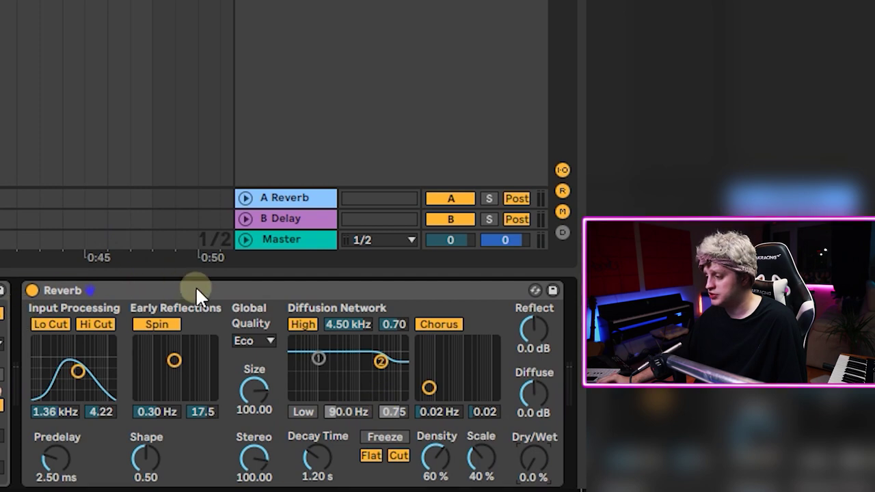
click(35, 288)
click(29, 289)
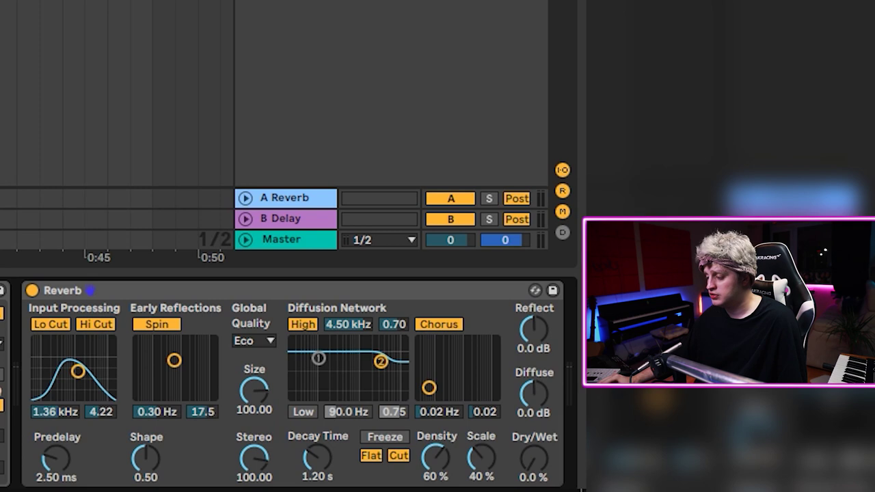
click(31, 291)
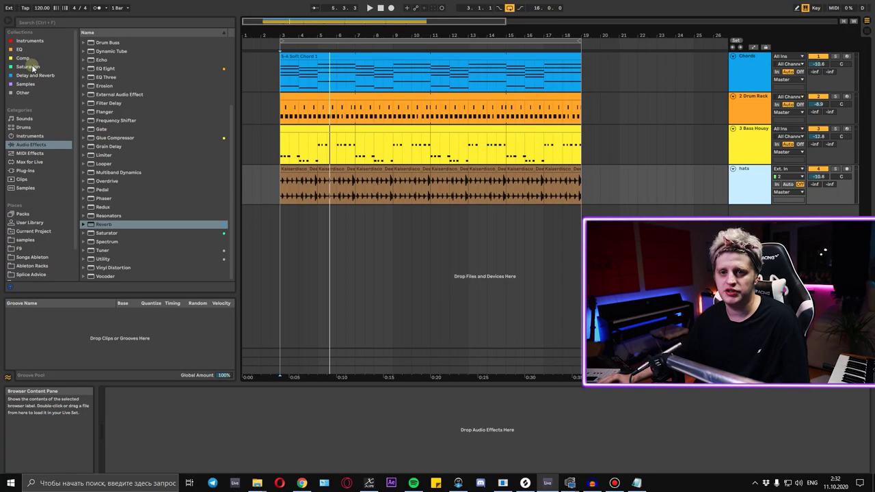
Add FabFilter Pro-Q 3 from the EQ collection to the hats track
click(19, 49)
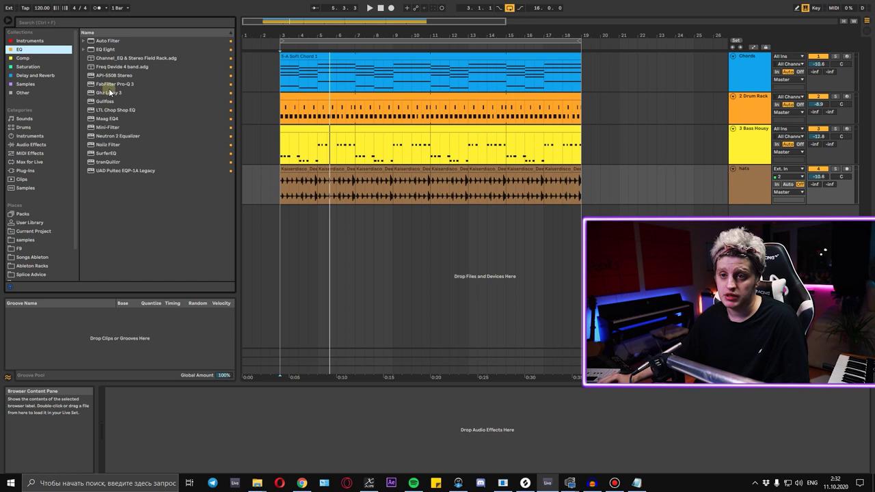
mouse_move(116, 85)
mouse_down()
mouse_move(221, 146)
mouse_move(209, 412)
mouse_up()
drag(284, 60, 335, 65)
click(684, 62)
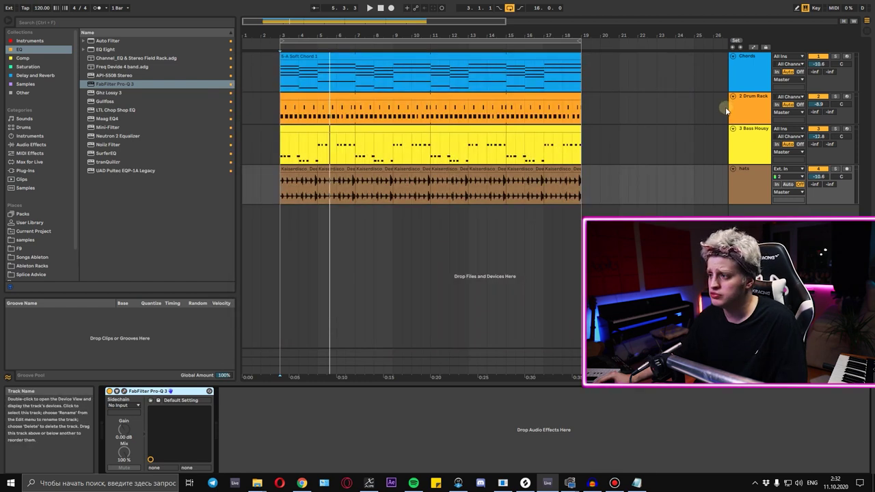
Add a second EQ Eight after the Reverb on the Chords track and expand its frequency display
click(752, 77)
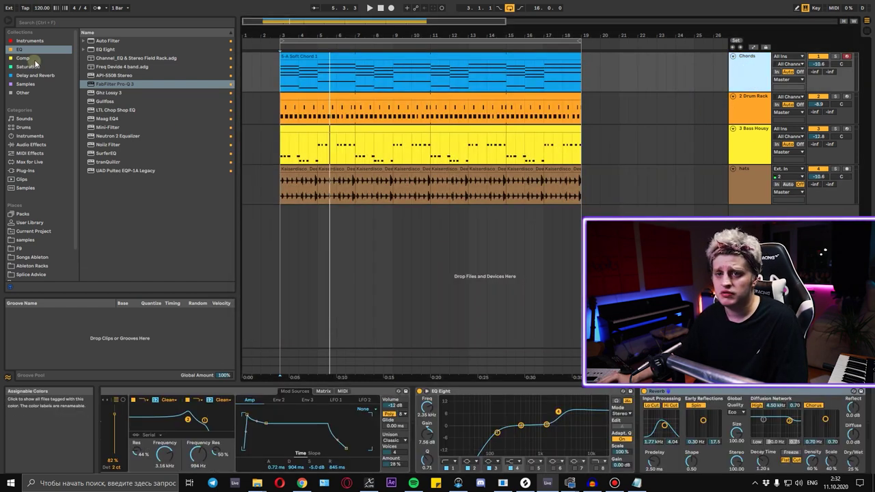
double_click(104, 50)
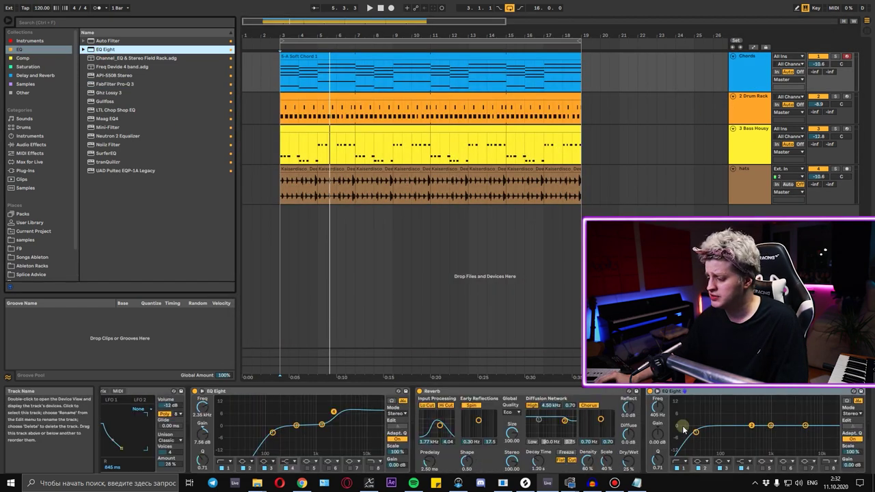
double_click(719, 416)
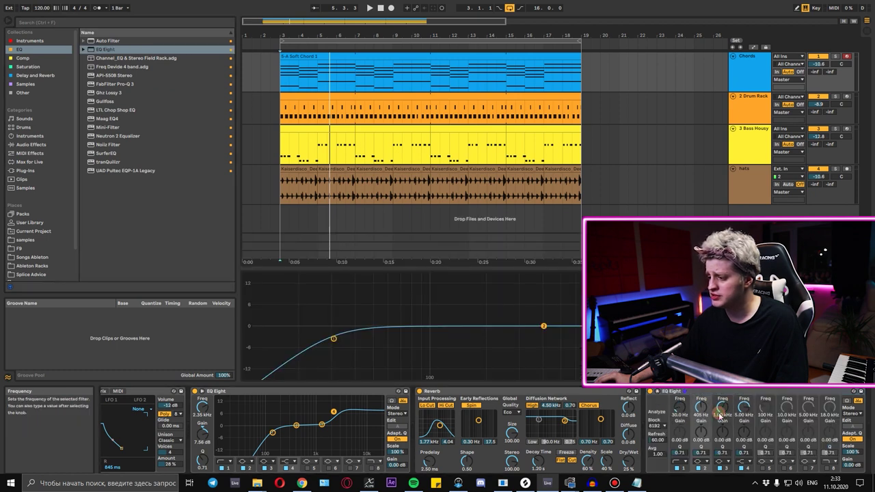
double_click(455, 296)
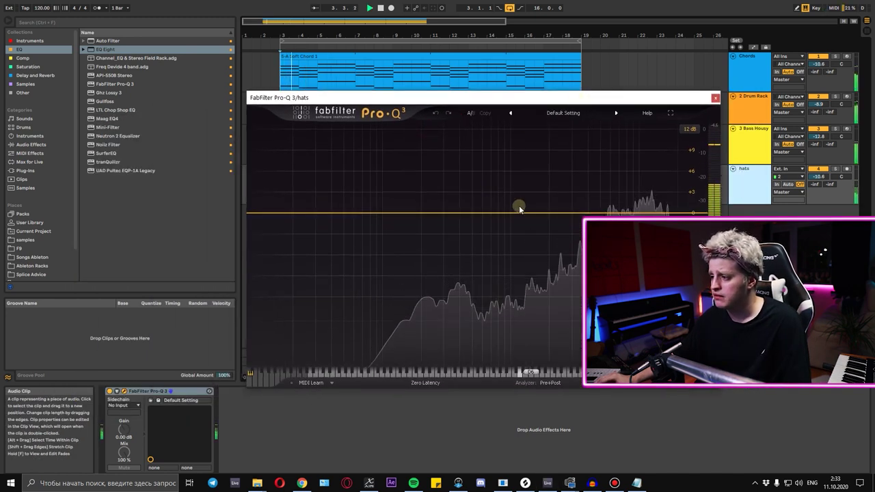
Create a bell boost of about 9.1 dB near 2155 Hz in the hats track's Pro-Q 3 and audition the band soloed
drag(547, 212, 553, 193)
key(space)
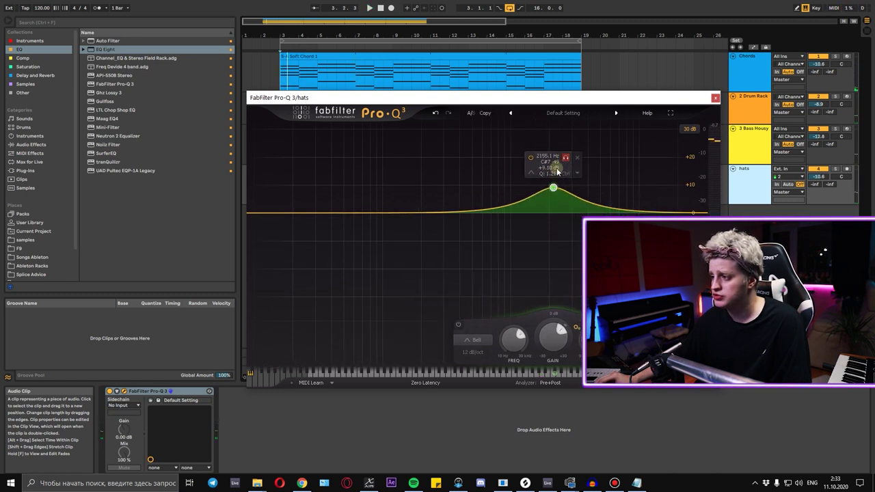
click(566, 159)
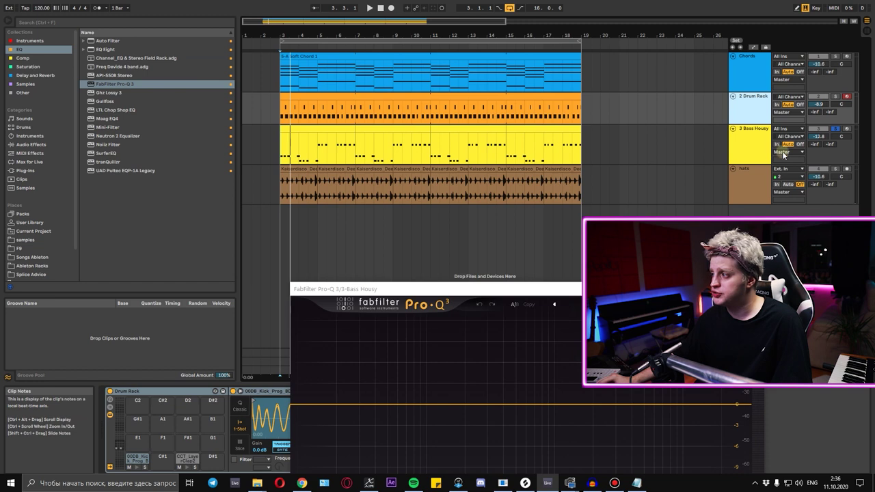
Solo the 2 Drum Rack track and add FabFilter Pro-Q 3 after its devices
click(833, 97)
drag(468, 288, 698, 463)
click(580, 296)
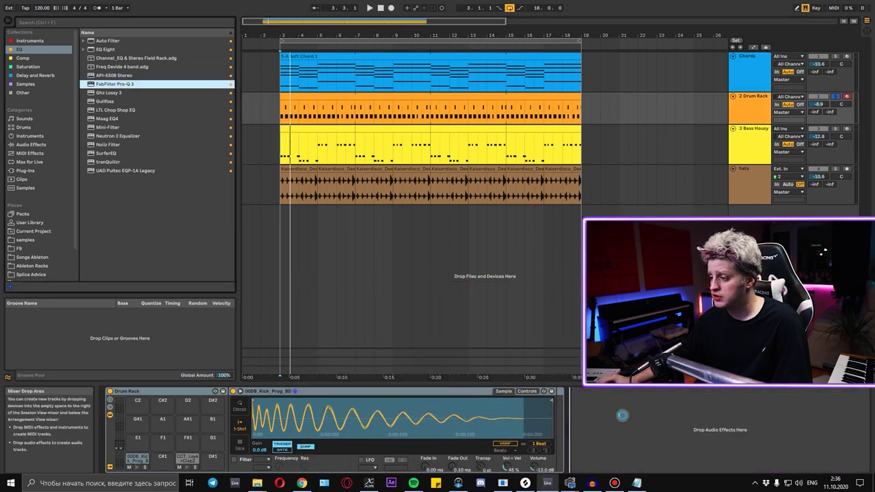
drag(622, 415, 619, 417)
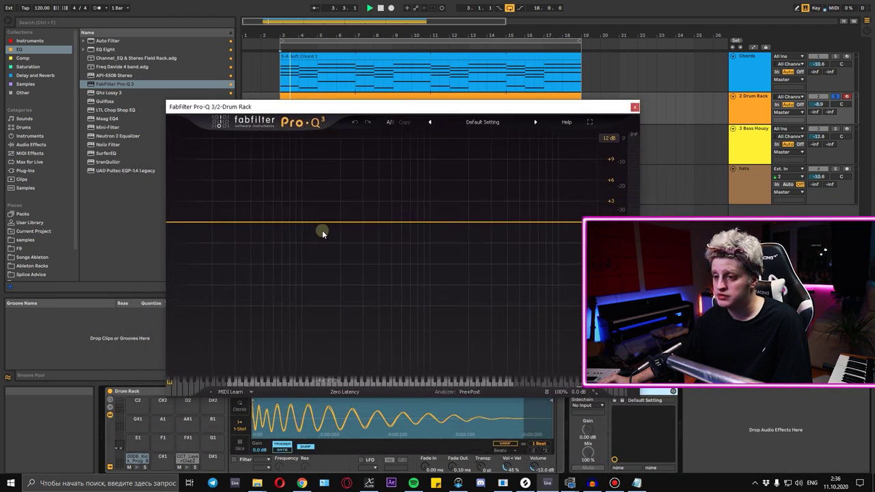
Try a low bell boost around 64.5 Hz in the drums' Pro-Q 3, audition and reduce it, and delete the band
click(283, 221)
drag(282, 221, 278, 208)
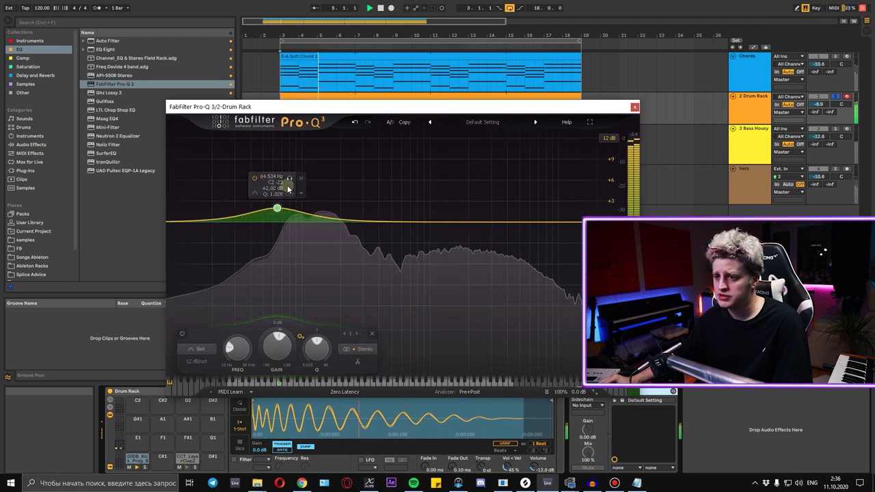
click(289, 178)
drag(277, 208, 280, 217)
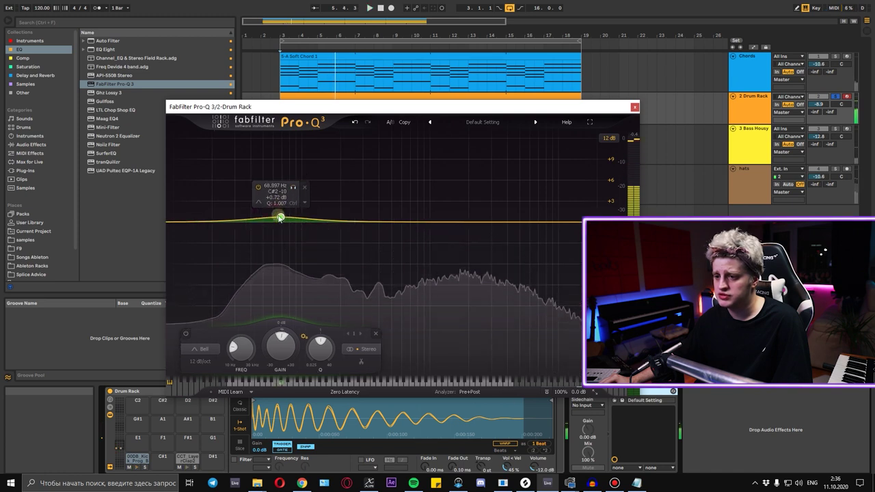
right_click(280, 218)
click(302, 300)
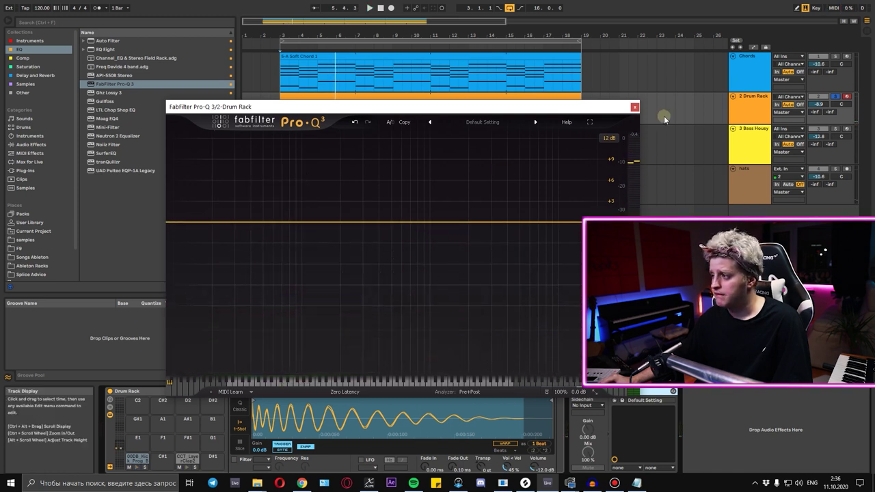
Close the drums' Pro-Q 3 window and switch the solo to the 3 Bass Housy track, showing its devices
click(635, 106)
click(751, 137)
click(724, 147)
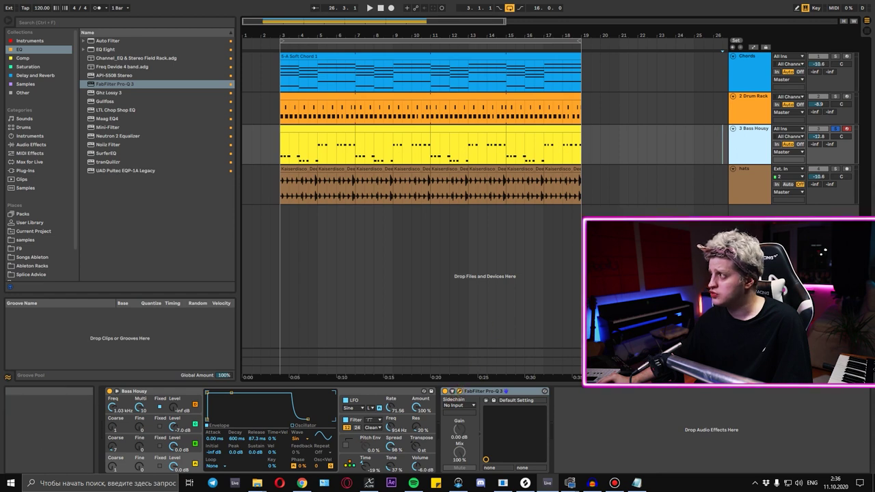
drag(874, 178, 604, 178)
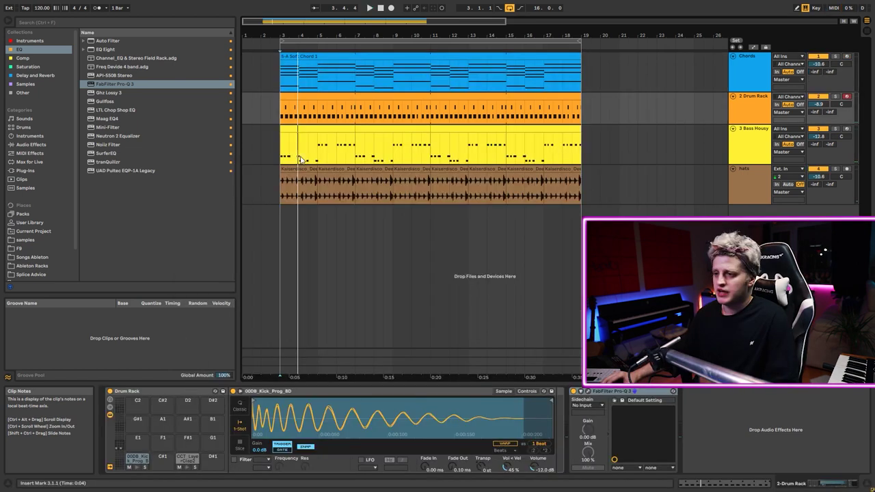
Set the Reverb on the 3 Bass Housy track to a Size of 1.90 and a Dry/Wet of 22%
click(652, 156)
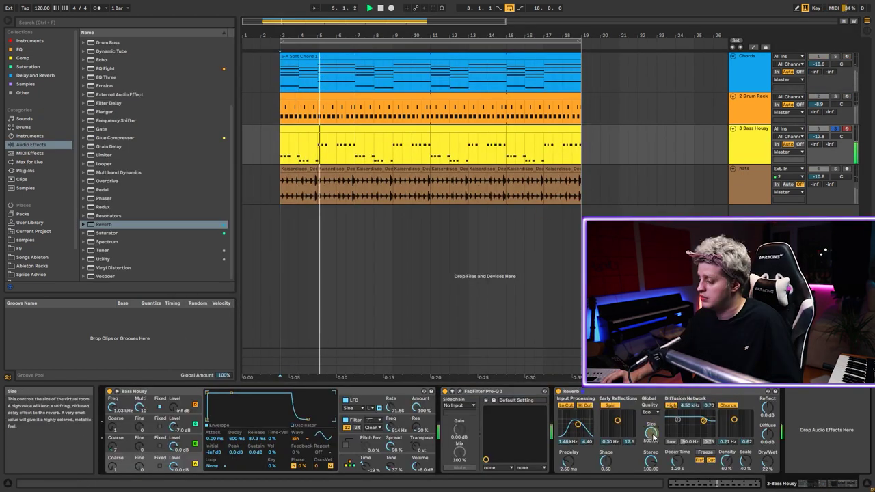
mouse_move(652, 434)
mouse_down()
mouse_move(652, 403)
mouse_move(652, 448)
mouse_up()
drag(765, 463, 766, 484)
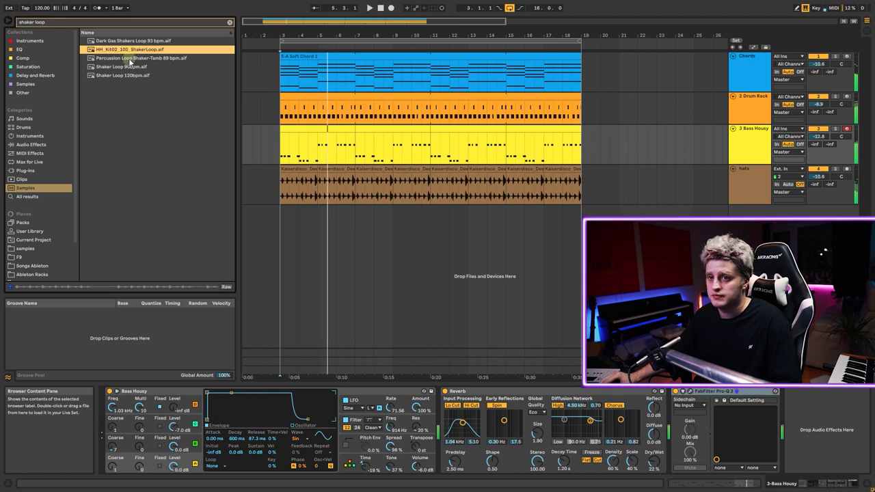
Place HH_Kit02_100_ShakerLoop.aif on a new audio track at bar 3, split it at 3.2.1 and keep only the first beat
mouse_move(129, 52)
mouse_down()
mouse_move(302, 229)
mouse_move(279, 220)
mouse_up()
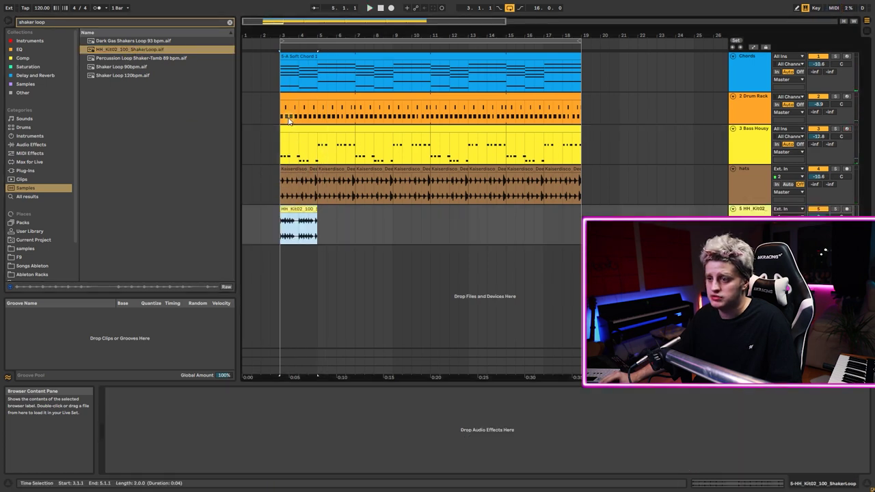
scroll(402, 231, up, 5)
key(ctrl+e)
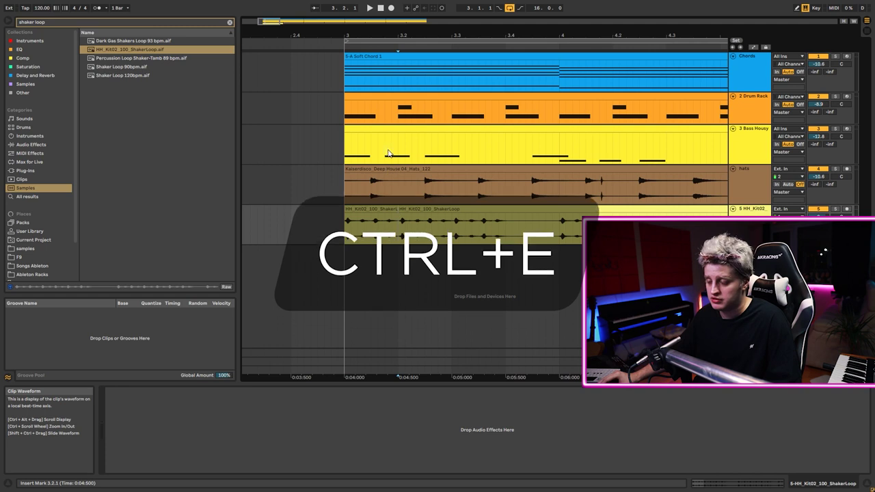
scroll(403, 228, down, 3)
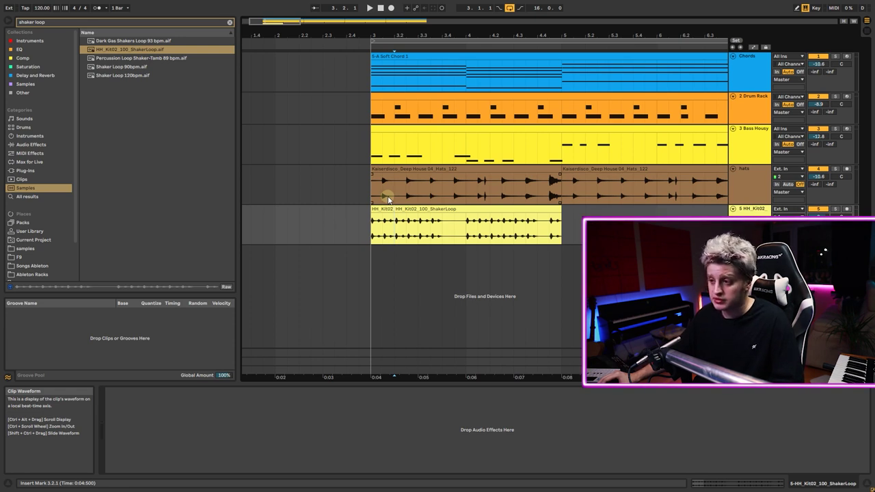
click(403, 208)
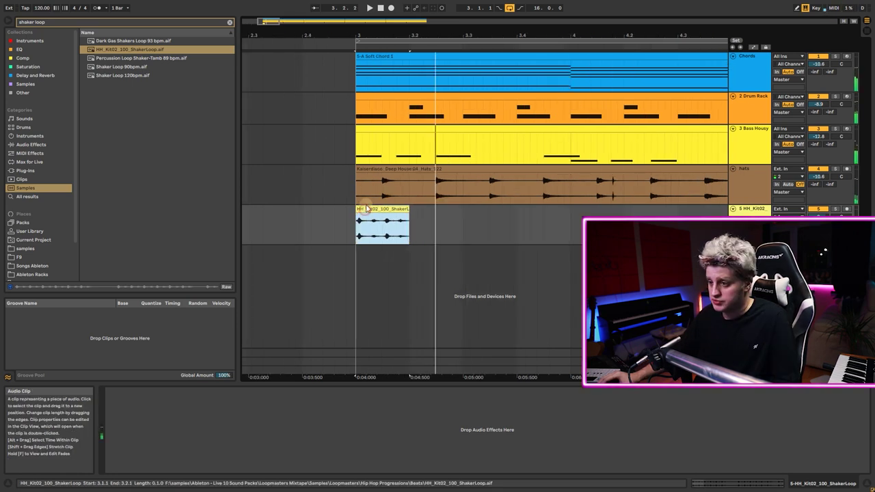
Duplicate the one-beat shaker clip repeatedly until it fills the arrangement from bar 3 to bar 19
key(ctrl+d)
key(ctrl+d)
scroll(368, 128, down, 2)
key(ctrl+d)
key(ctrl+d)
key(ctrl+d)
key(ctrl+d)
key(ctrl+d)
scroll(369, 128, down, 1)
key(ctrl+d)
key(ctrl+d)
key(ctrl+d)
key(ctrl+d)
key(ctrl+d)
key(ctrl+d)
key(ctrl+d)
key(ctrl+d)
key(space)
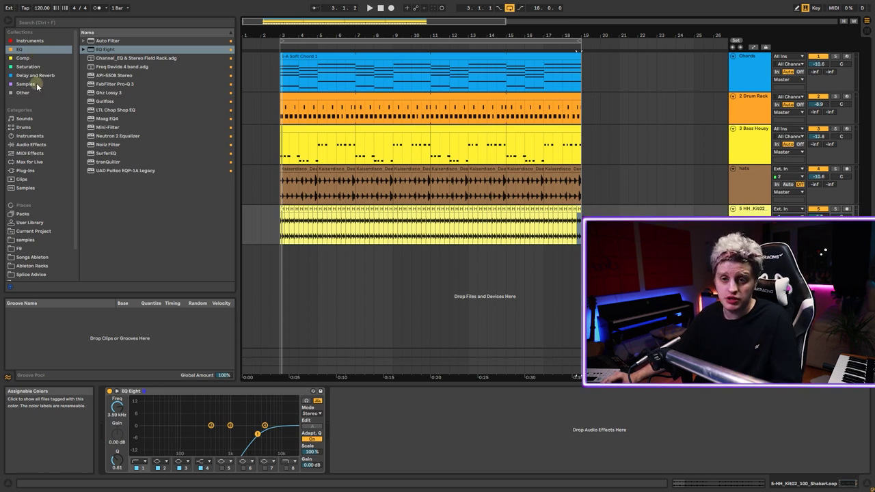
Add ValhallaRoom_x64 from the Delay and Reverb collection to the shaker track and raise its mix to 29.0%
click(32, 76)
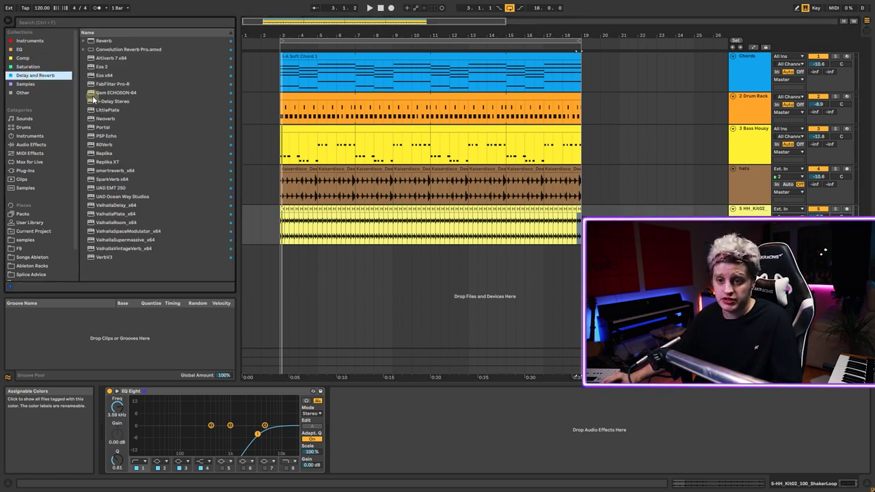
double_click(121, 225)
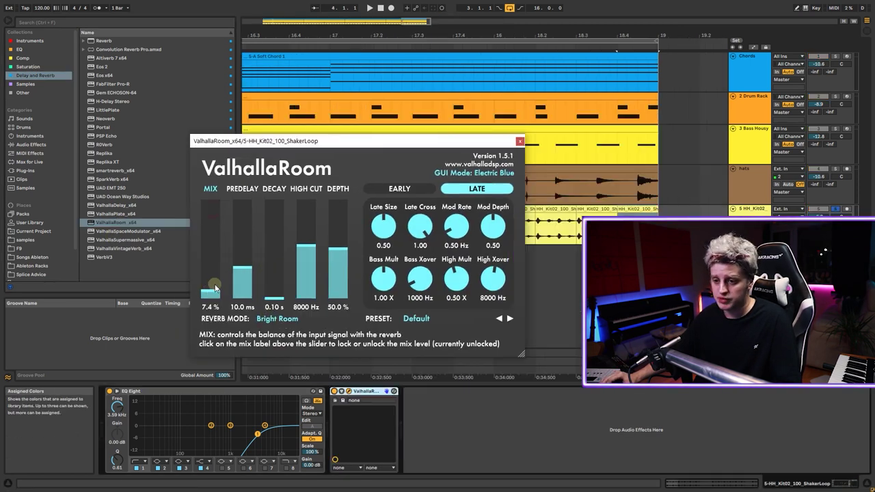
drag(214, 290, 216, 266)
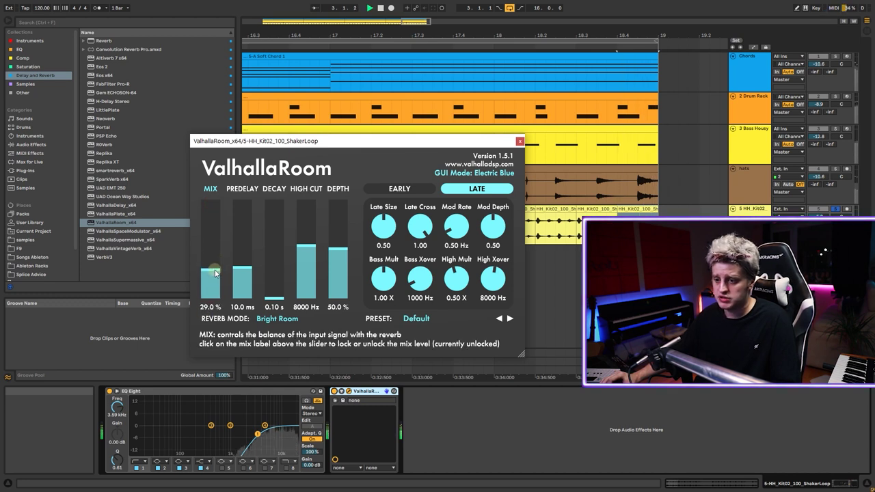
Close the ValhallaRoom window and set the shaker track's volume to -8.0 dB
click(520, 140)
scroll(582, 103, down, 3)
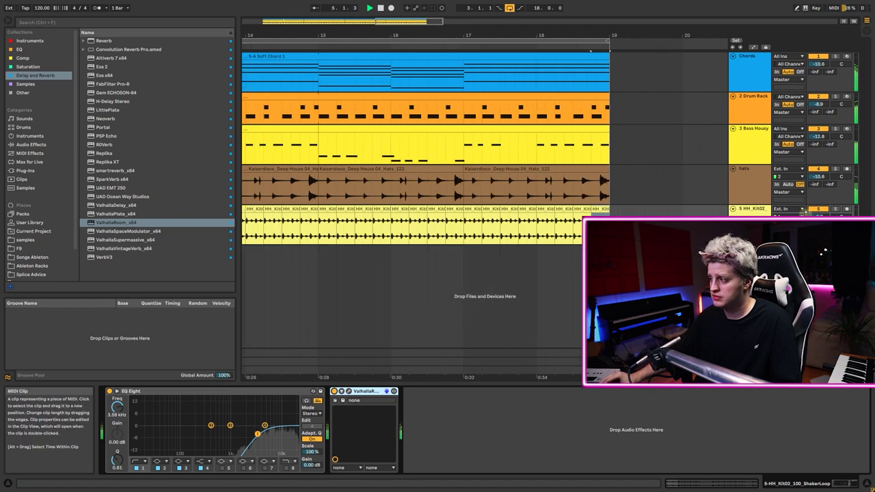
click(818, 217)
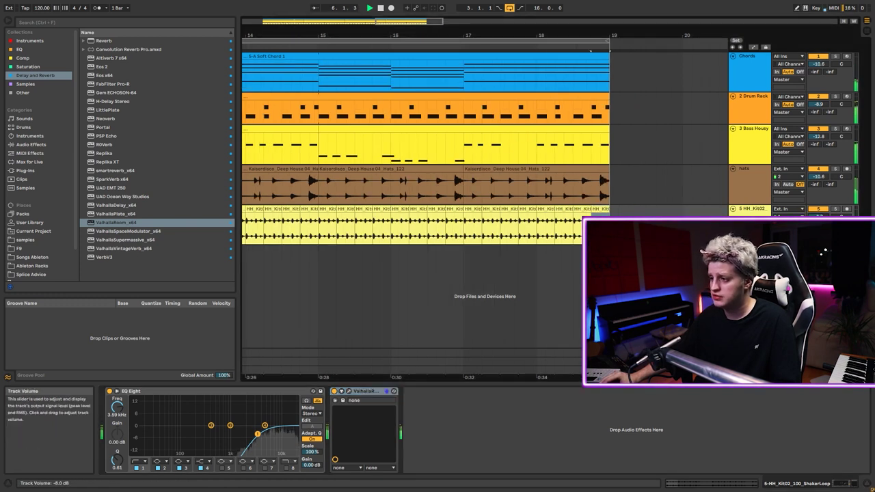
Add a Compressor from the Comp collection after ValhallaRoom on the shaker track and enable its external sidechain
click(23, 57)
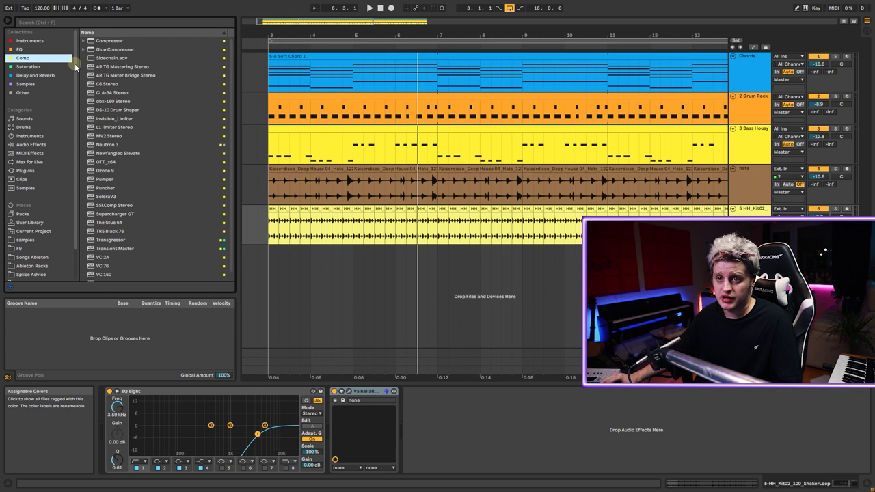
drag(102, 41, 433, 398)
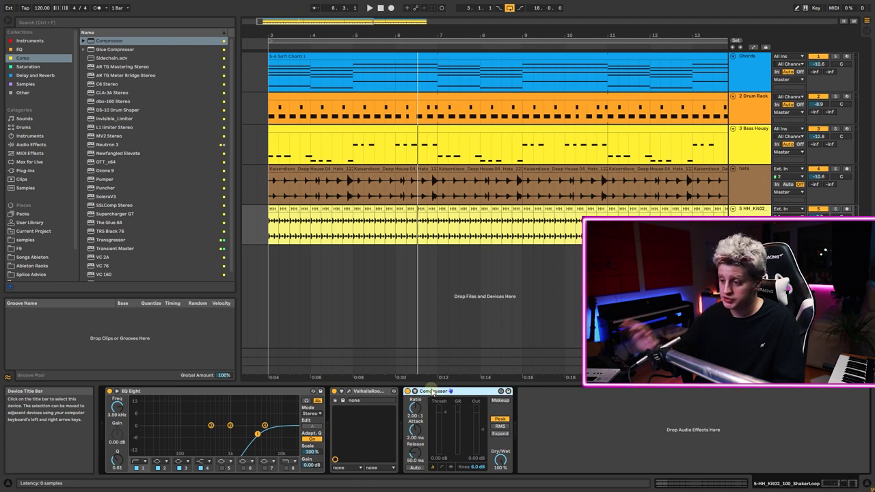
click(414, 394)
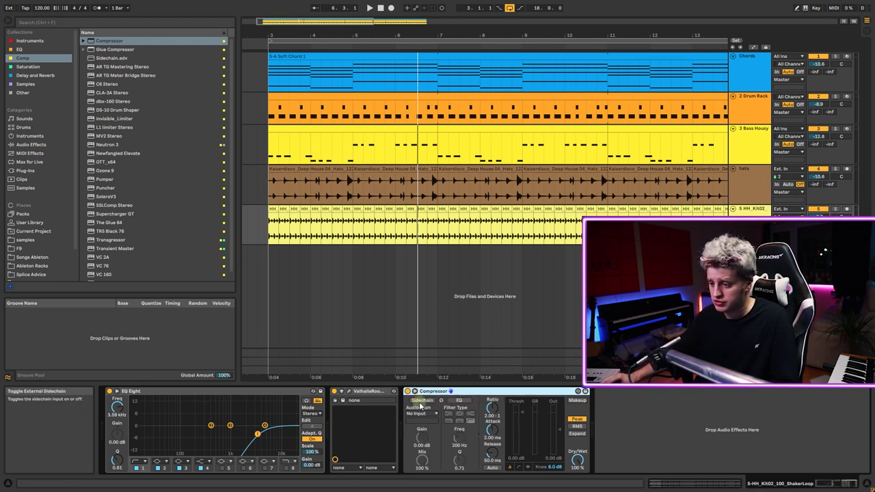
click(421, 401)
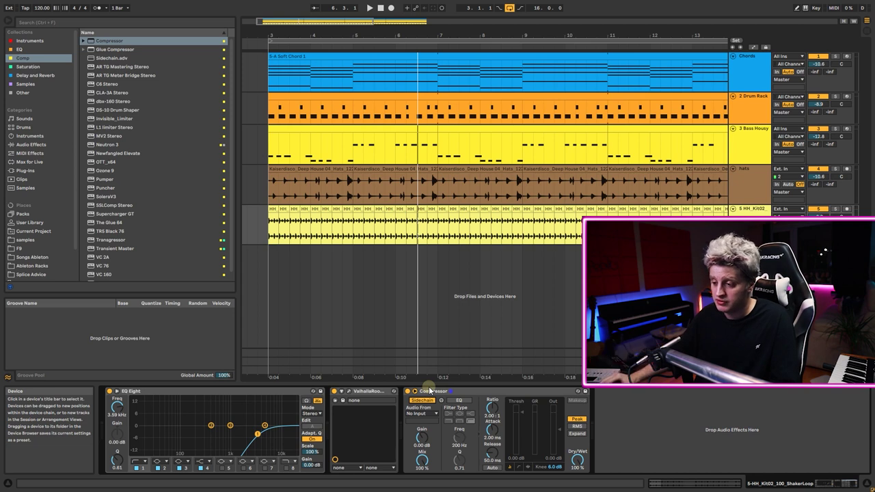
Set the Compressor's sidechain source to 2-Drum Rack with the kick's Pre FX signal, and check the kick pad in the Drum Rack
click(419, 414)
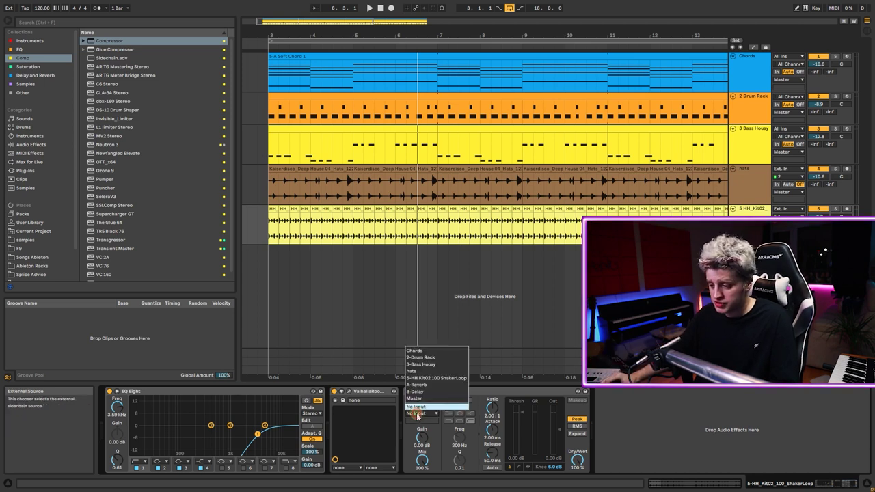
click(421, 358)
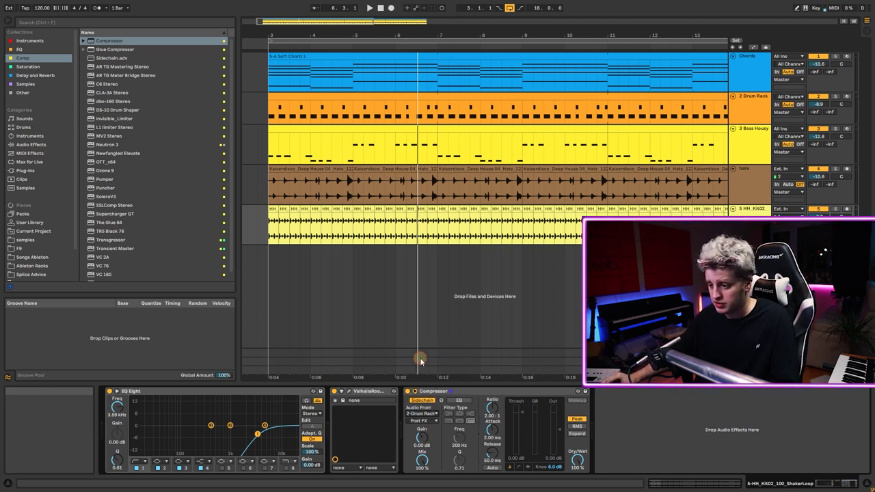
click(418, 421)
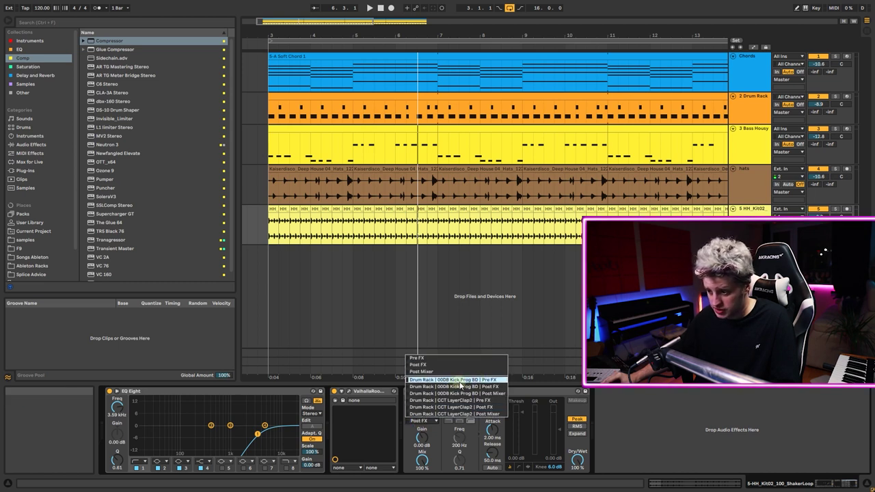
click(490, 380)
click(765, 95)
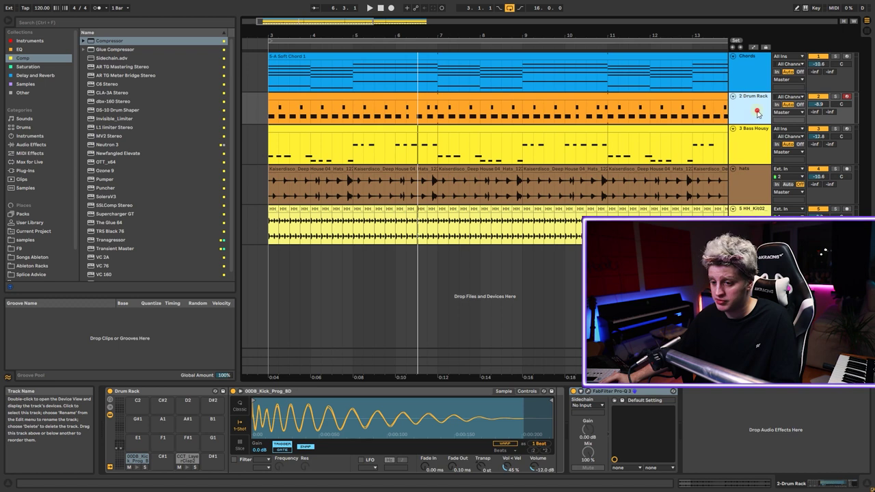
click(137, 468)
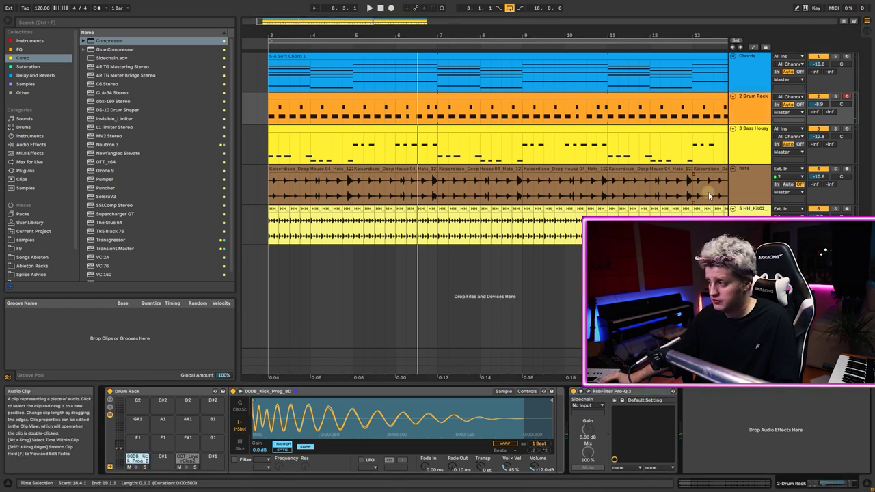
Lower the shaker Compressor's threshold to -37.6 dB while auditioning the sidechain ducking soloed and in the full mix
click(752, 208)
key(space)
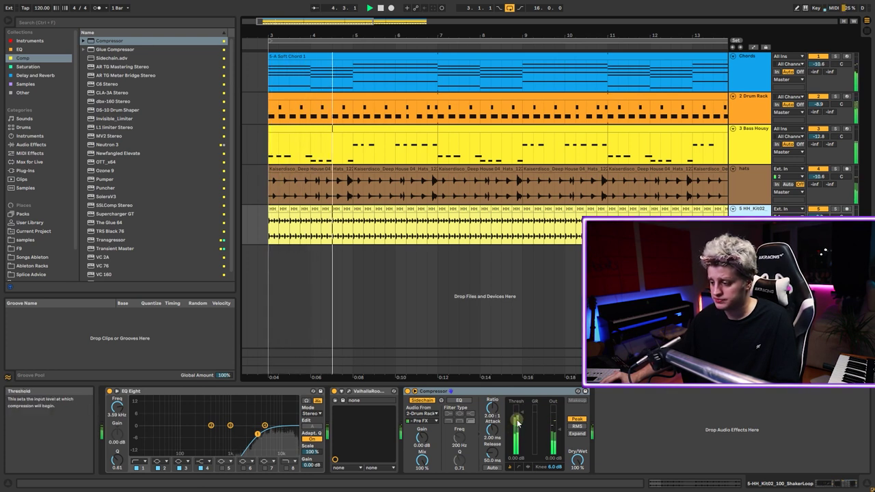
key(space)
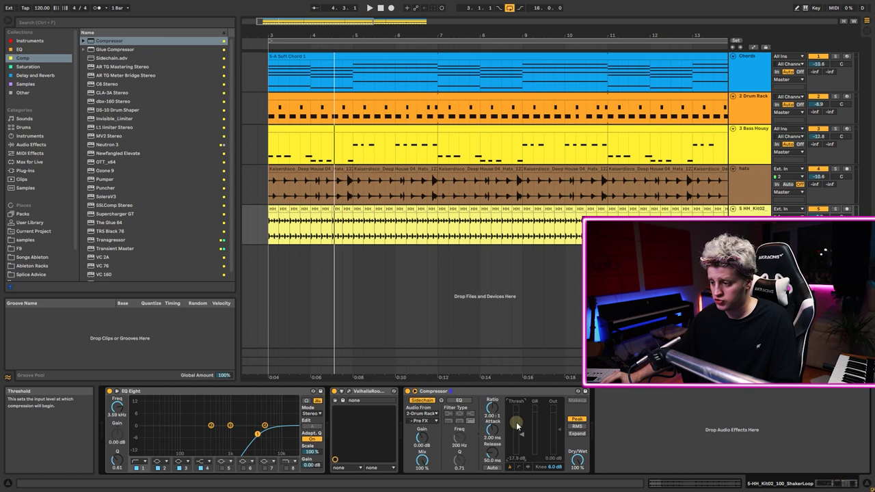
key(space)
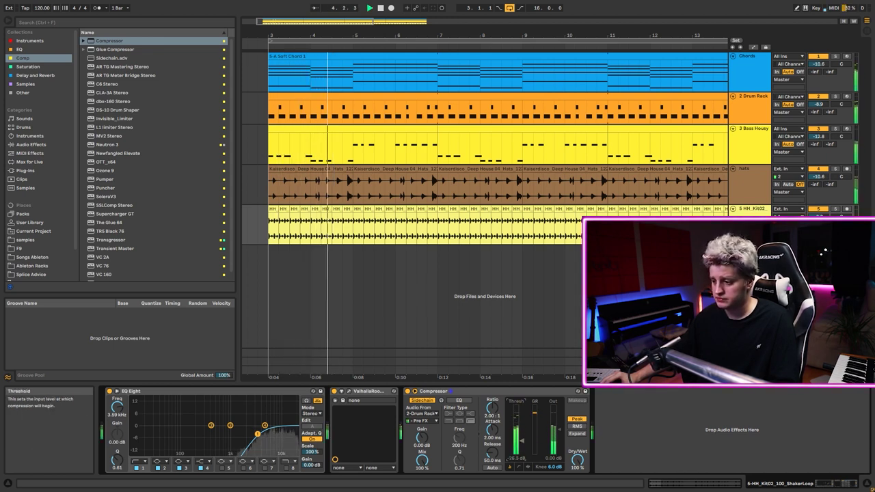
key(space)
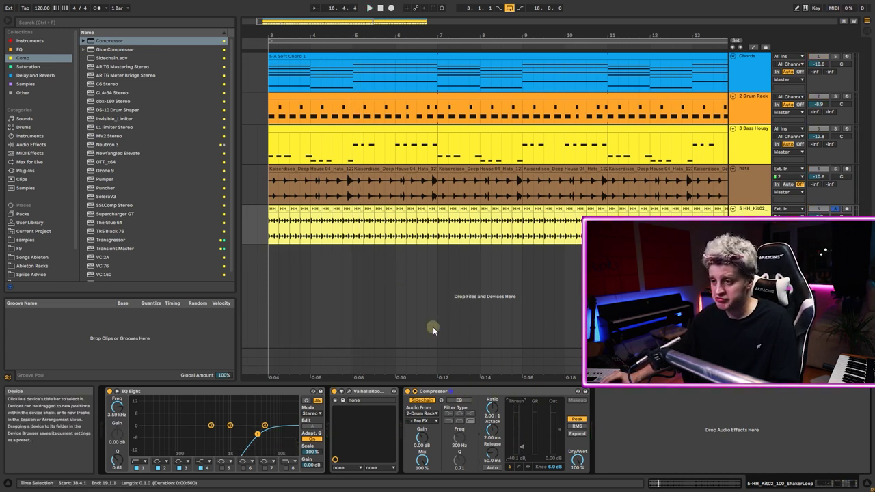
key(space)
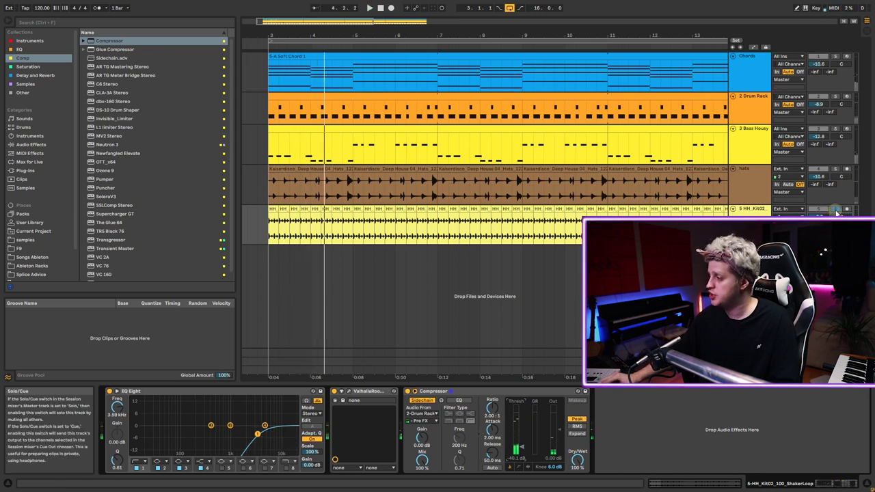
key(space)
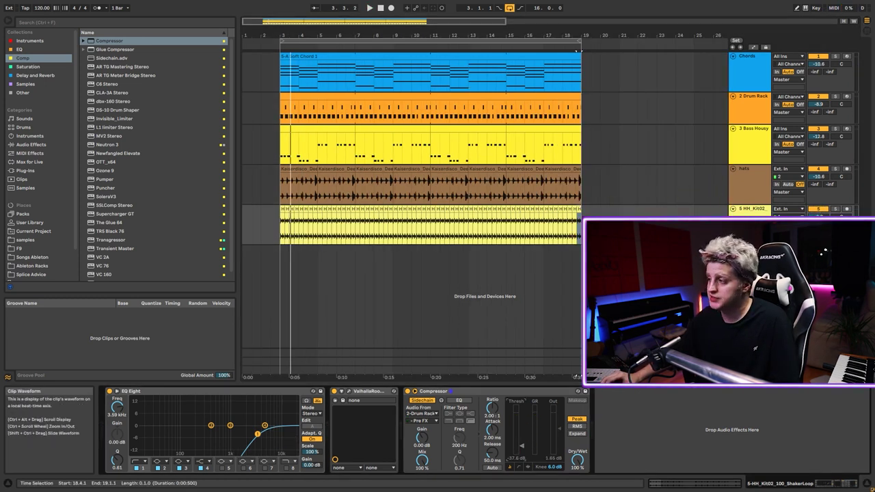
Copy the sidechained Compressor from the shaker track onto the hats track after FabFilter Pro-Q 3 and audition it
click(752, 186)
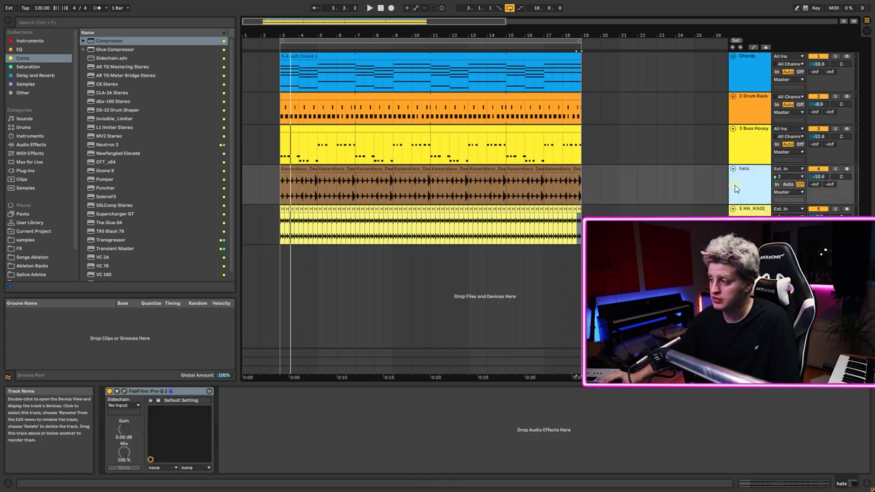
click(743, 212)
click(466, 392)
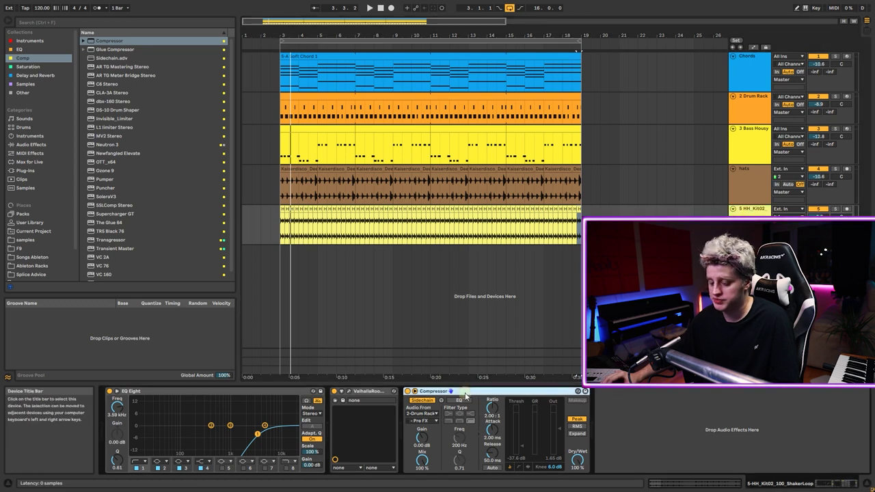
drag(466, 395, 625, 196)
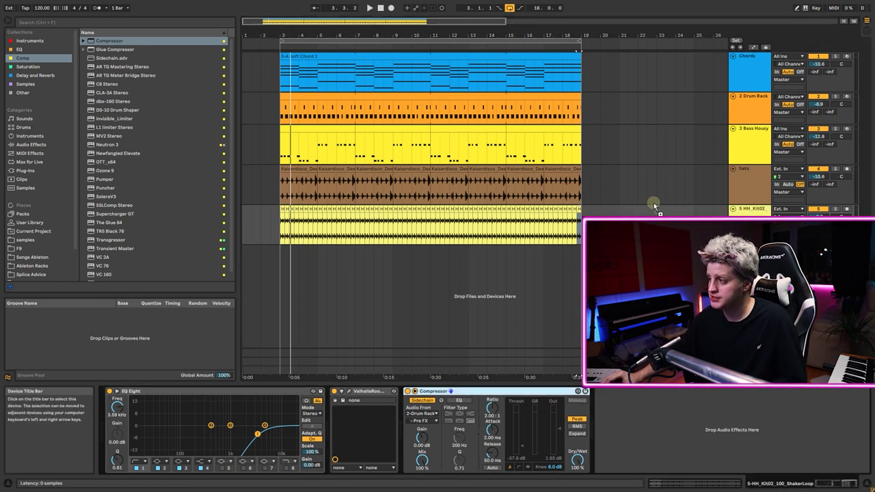
drag(747, 186, 746, 186)
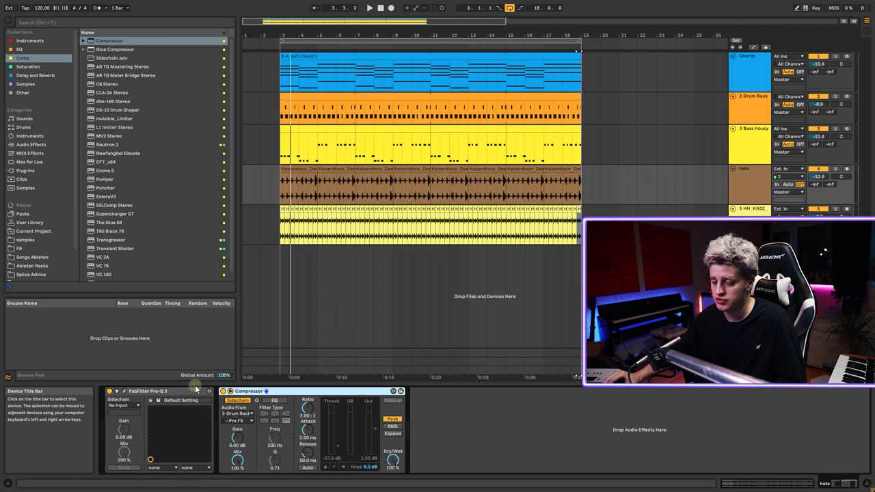
key(space)
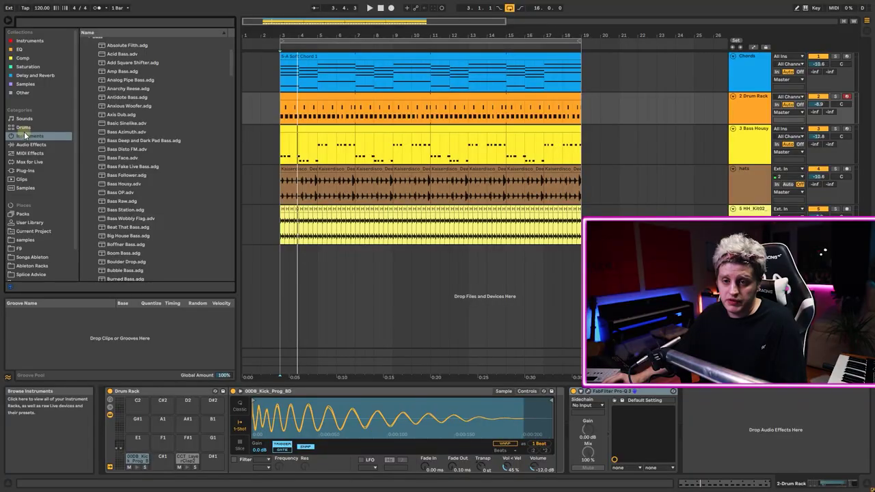
Browse the instruments, collapse Operator's Bass presets and expand its Synth Lead presets
click(24, 135)
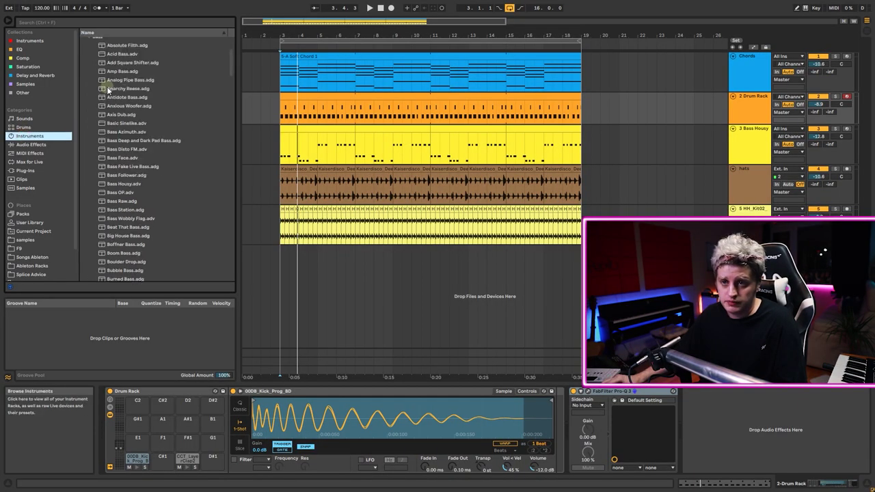
scroll(107, 89, up, 4)
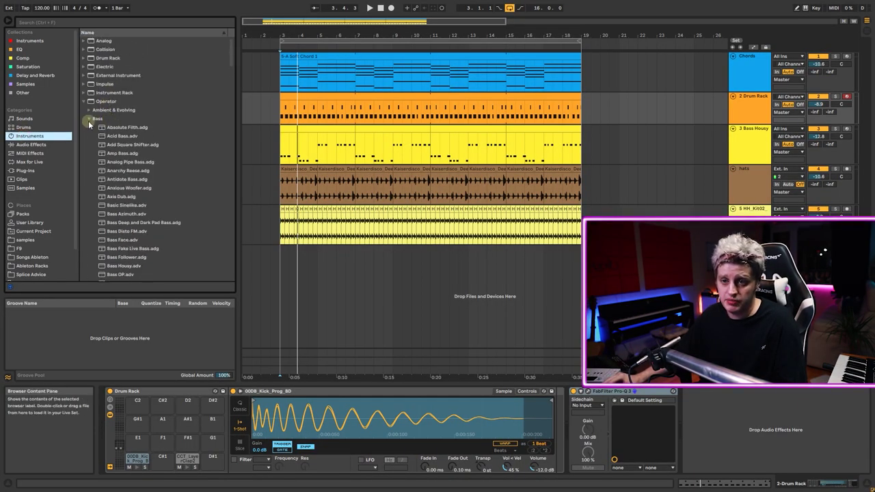
click(88, 118)
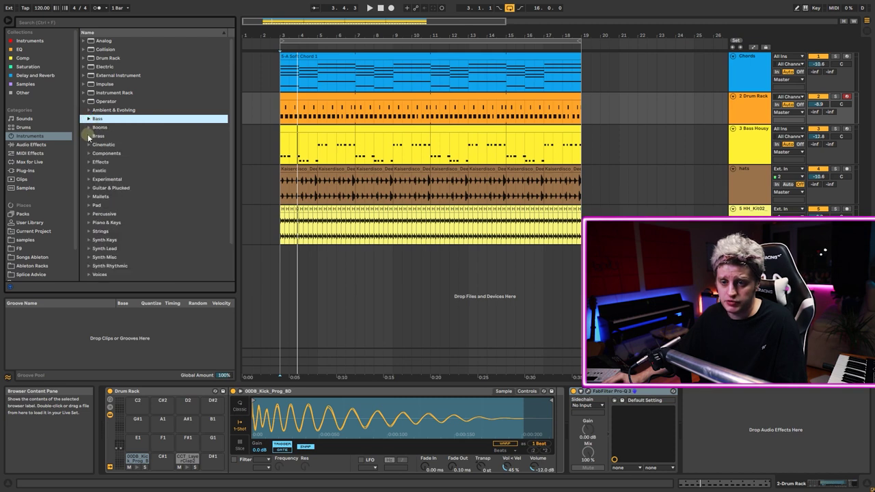
scroll(90, 136, down, 3)
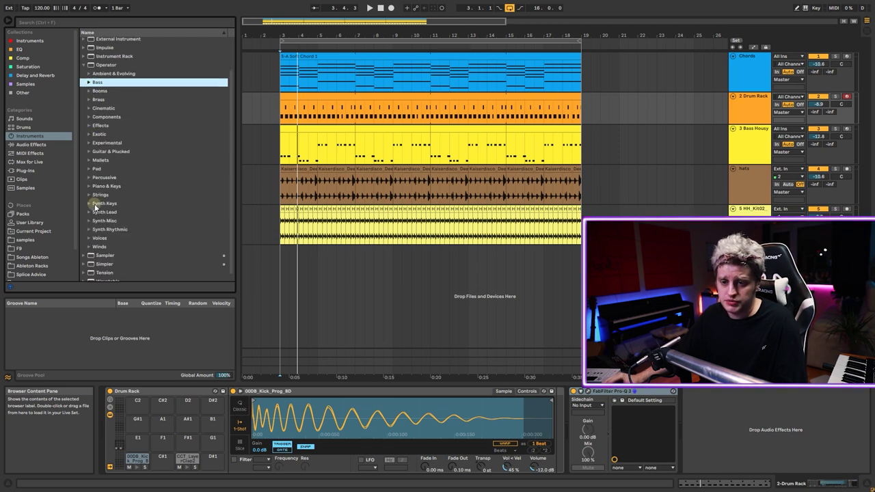
click(89, 212)
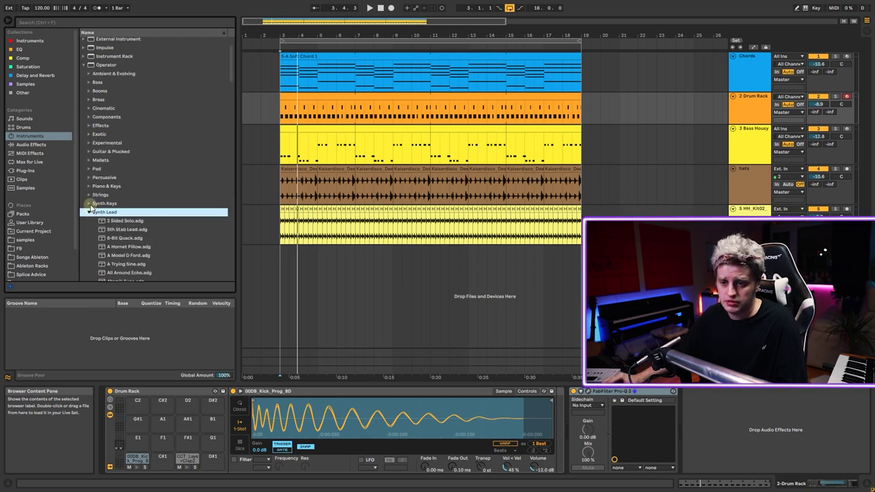
Audition the first four Synth Lead presets and load A Hornet Pillow.adg on a new MIDI track below the shaker
click(123, 221)
click(122, 230)
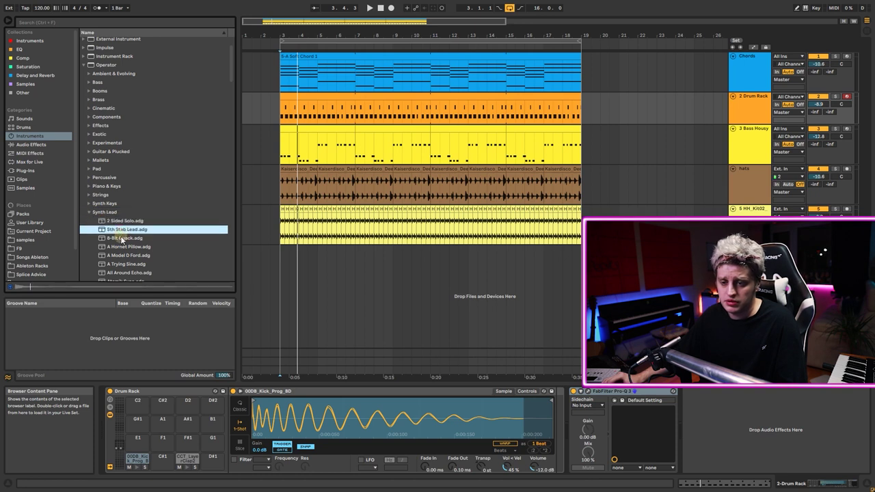
click(119, 238)
click(117, 247)
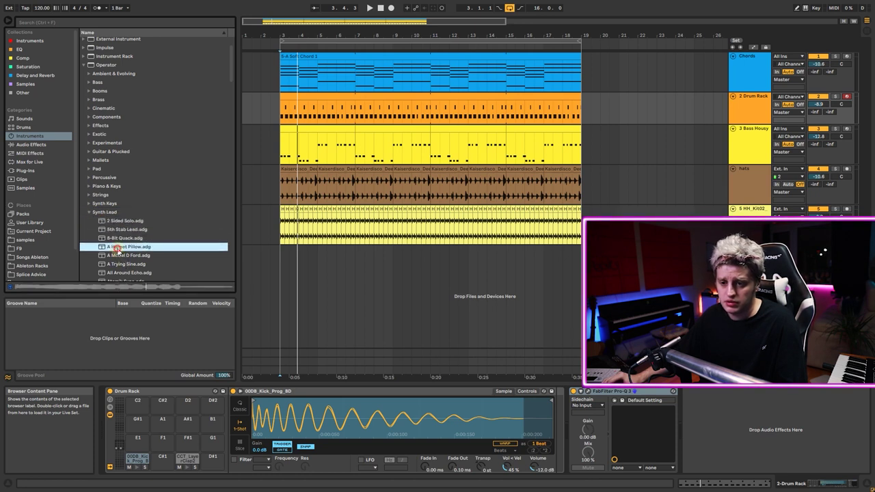
click(116, 231)
click(130, 246)
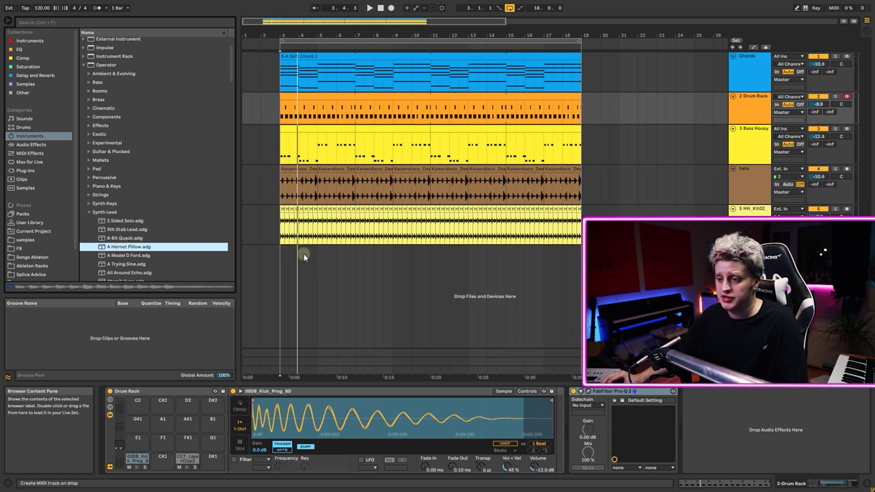
drag(303, 256, 305, 256)
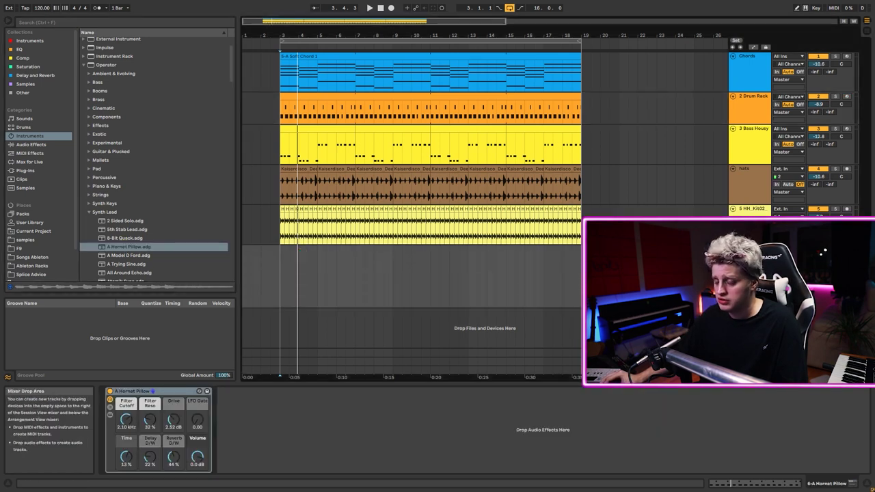
Try the A Hornet Pillow lead against the playing arrangement, and reveal the chains and devices inside its rack
click(171, 393)
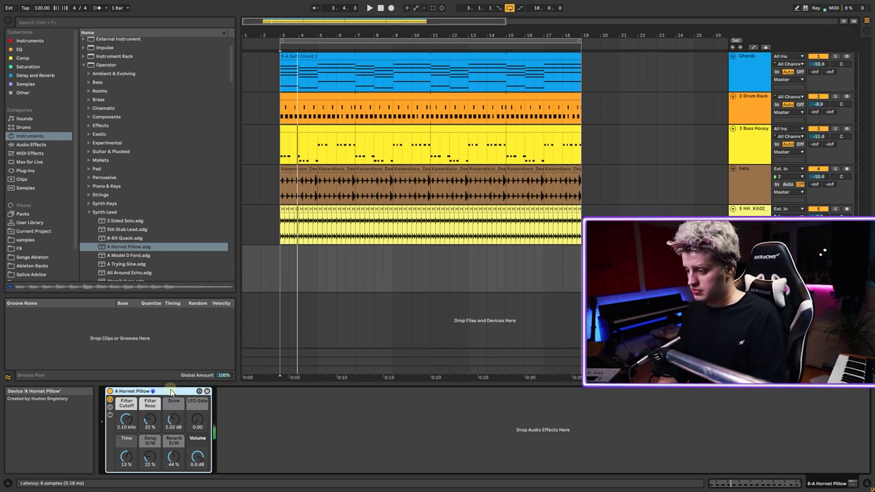
key(space)
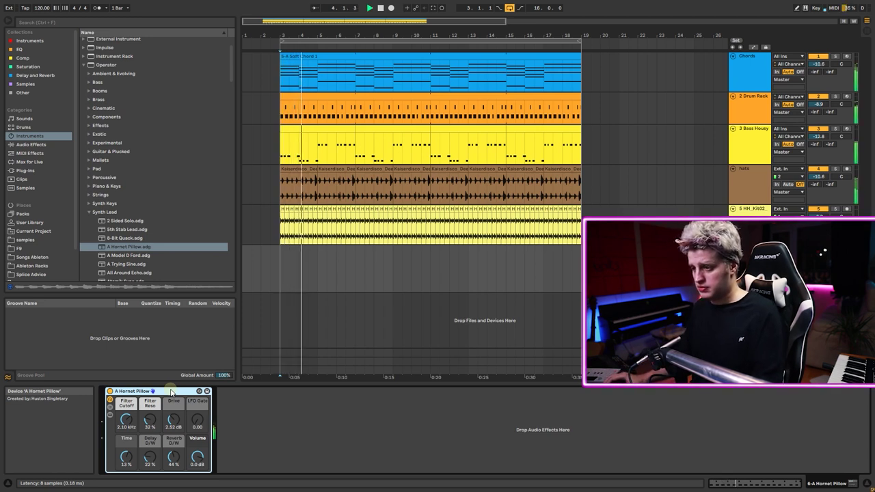
key(space)
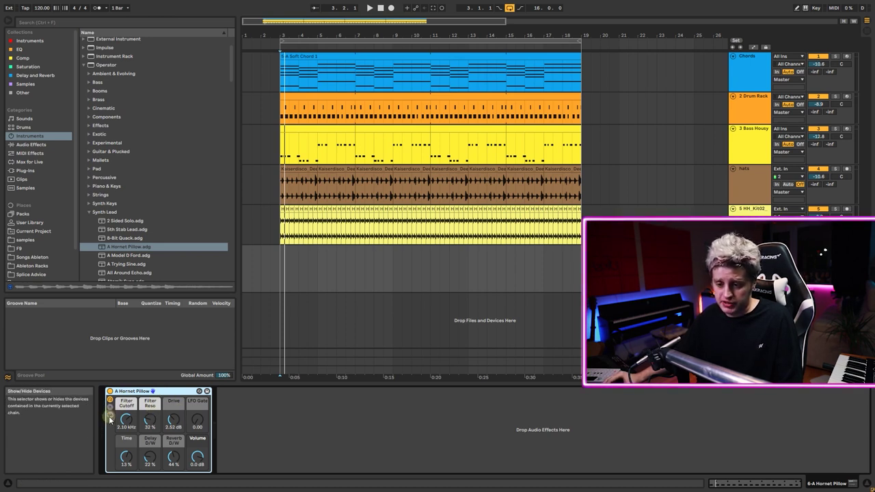
click(109, 411)
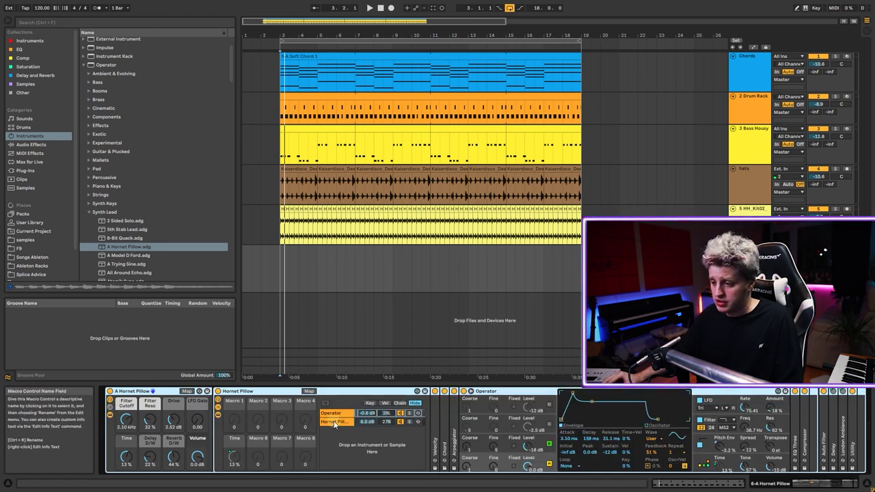
Unfold the Velocity, Chord, Arpeggiator and EQ Three devices and look through the A Hornet Pillow rack's device chain
double_click(435, 427)
click(512, 416)
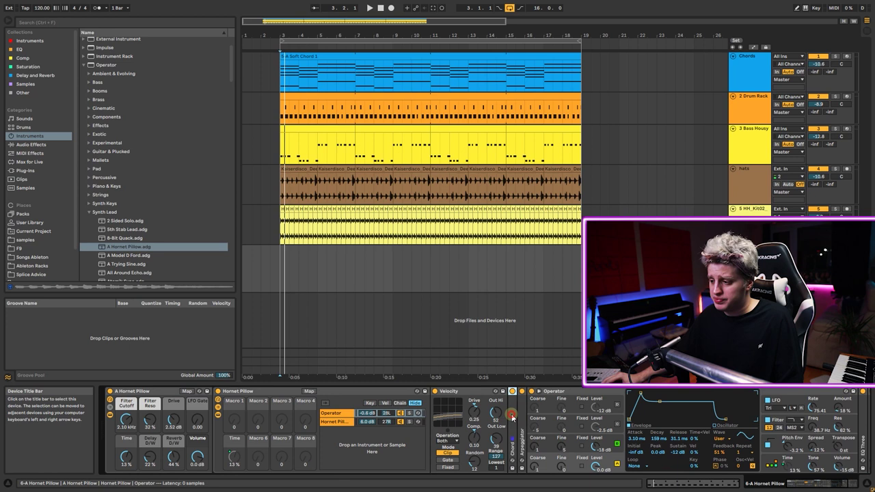
double_click(512, 416)
double_click(588, 417)
drag(789, 488, 843, 486)
double_click(751, 428)
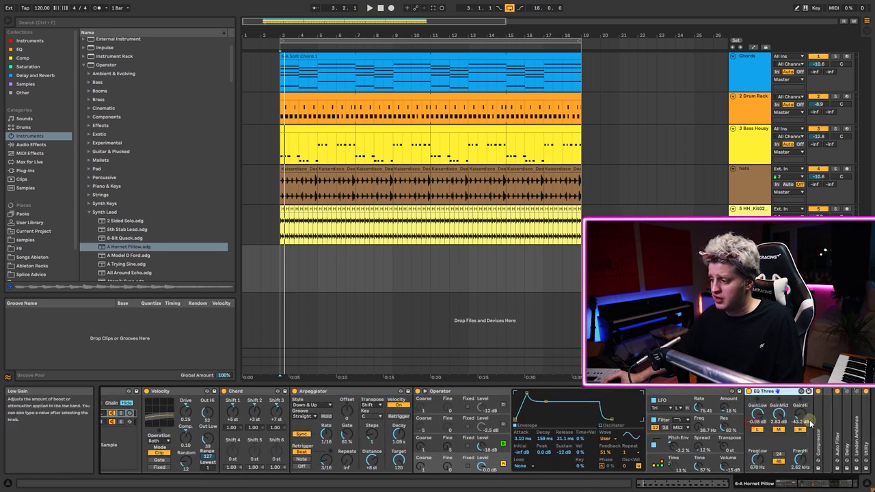
double_click(812, 418)
drag(819, 485, 737, 484)
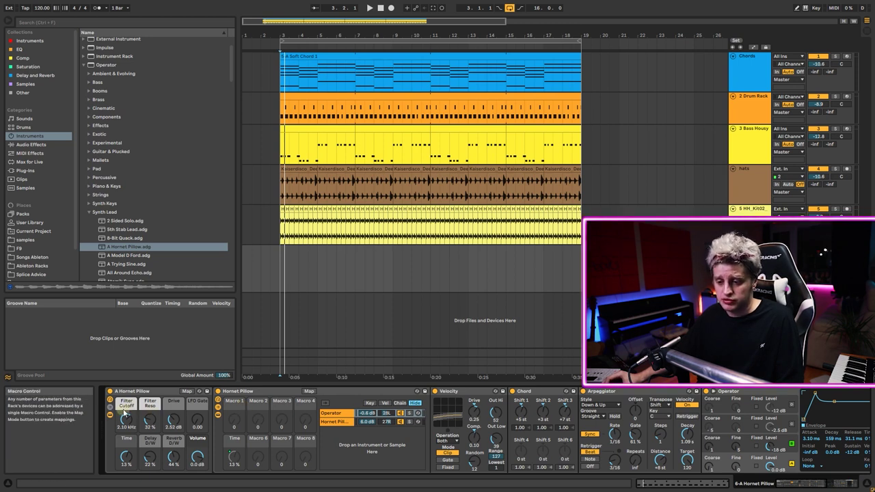
Examine the Arpeggiator's style and rate and the Operator and Hornet Pillow chains, and collapse the A Hornet Pillow rack
click(623, 403)
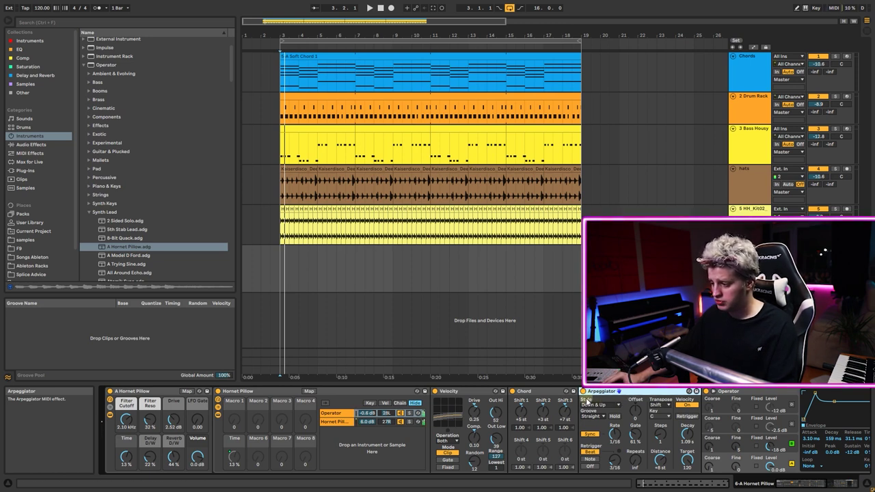
drag(617, 437, 617, 445)
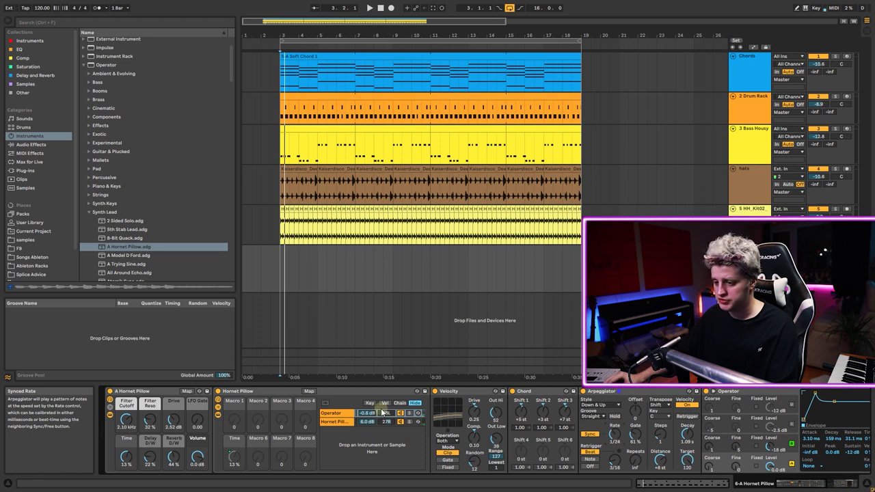
click(332, 413)
click(337, 422)
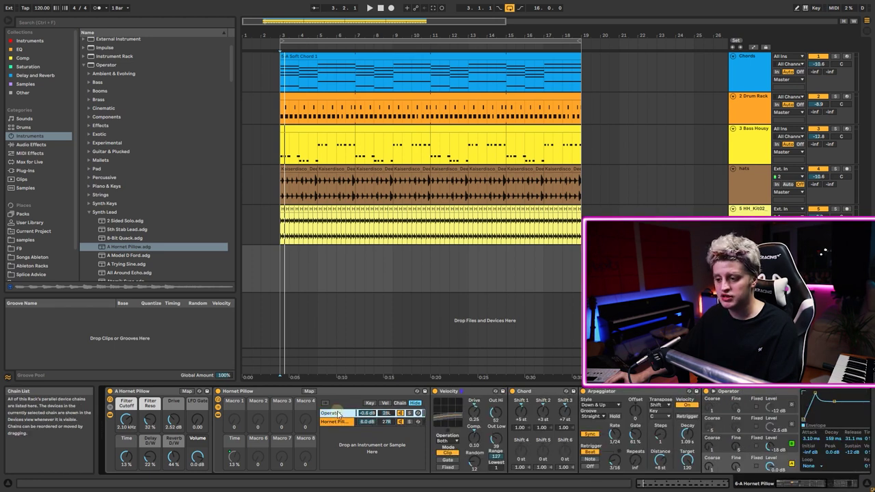
click(333, 414)
click(338, 422)
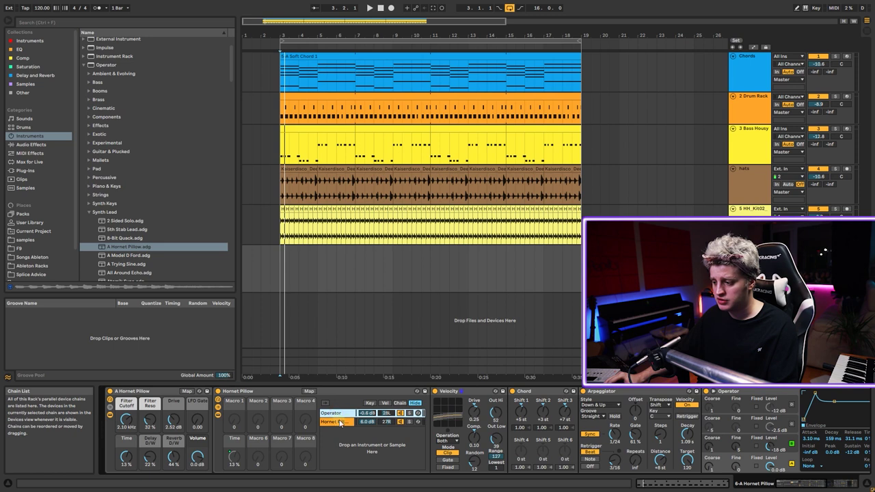
click(346, 422)
double_click(453, 435)
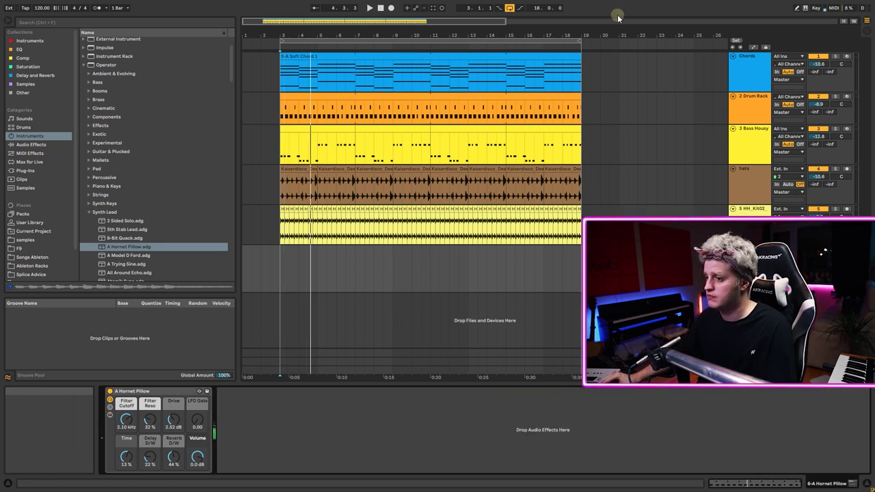
Record a rhythmic B2 lead part on the A Hornet Pillow track from bar 3, quantize its notes and play it back
click(283, 265)
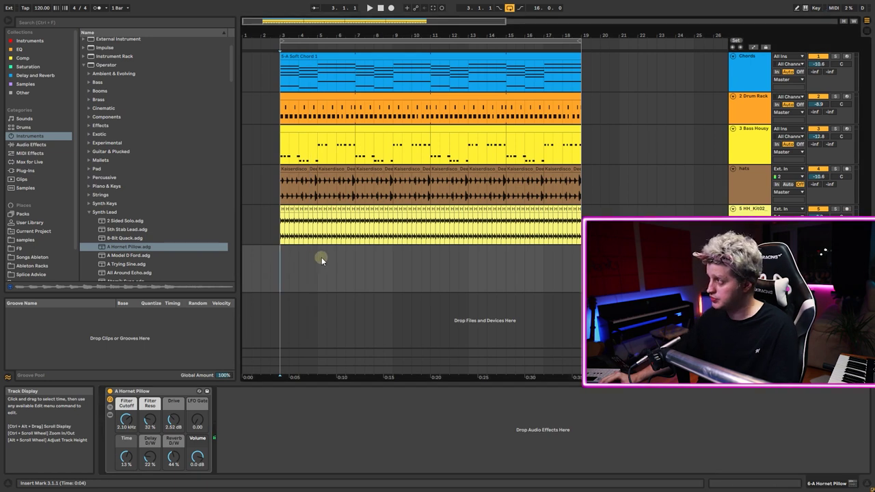
key(F9)
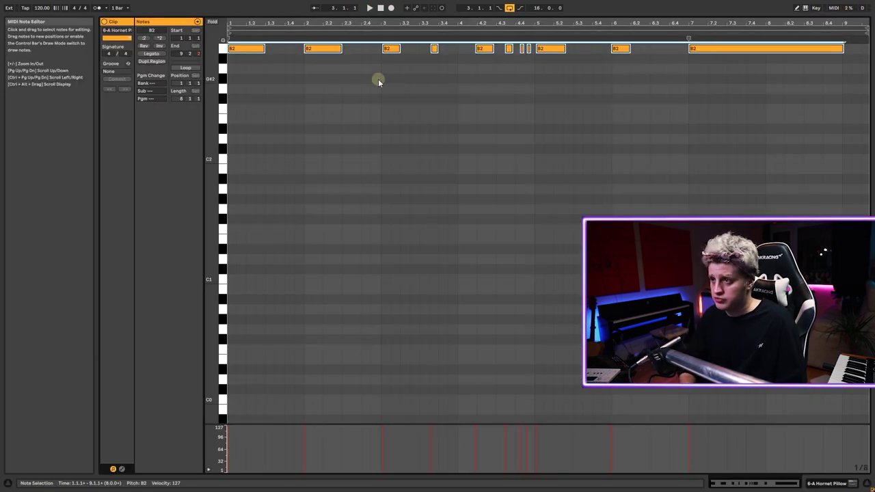
key(ctrl+u)
click(413, 62)
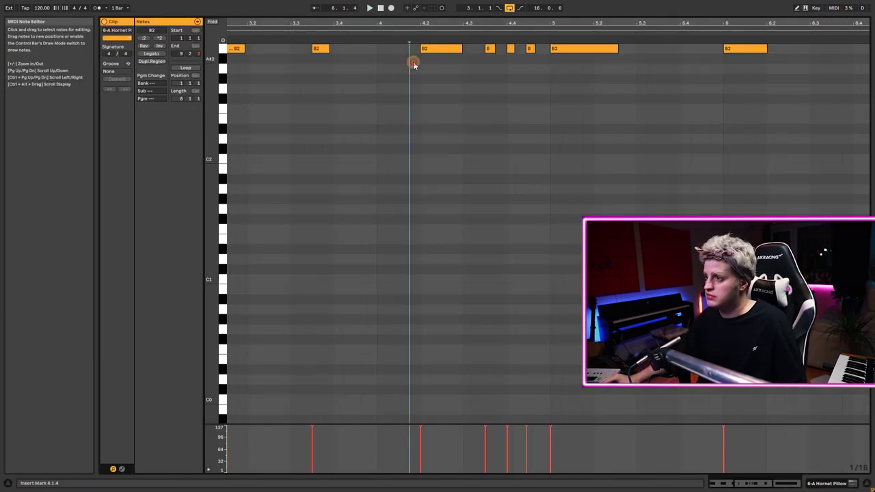
key(space)
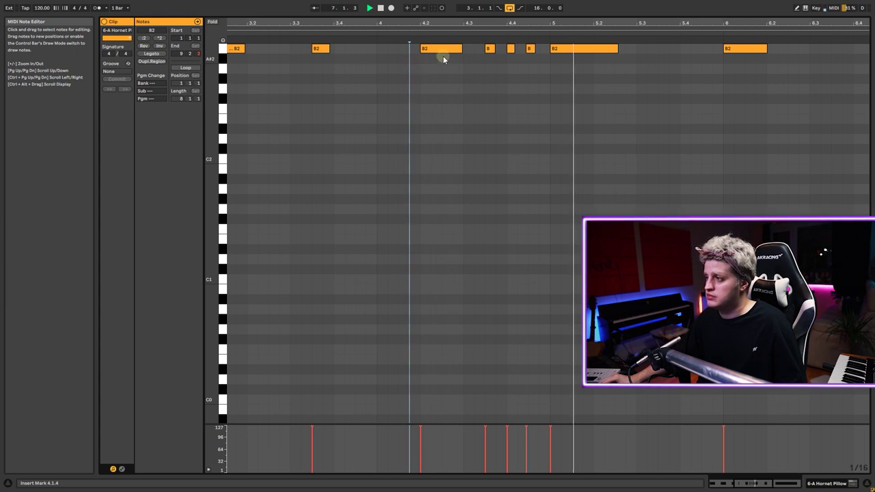
key(minus)
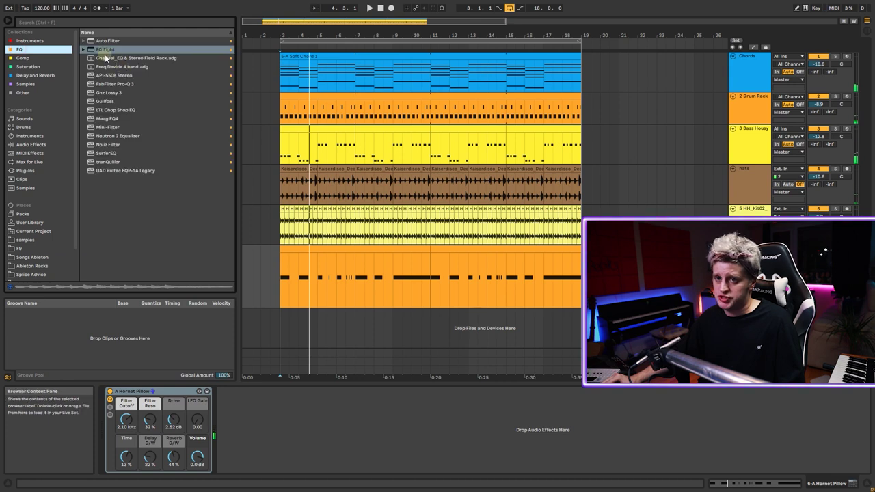
Add EQ Eight after A Hornet Pillow with band 1 as a low cut at 250 Hz, and audition the lead
double_click(104, 50)
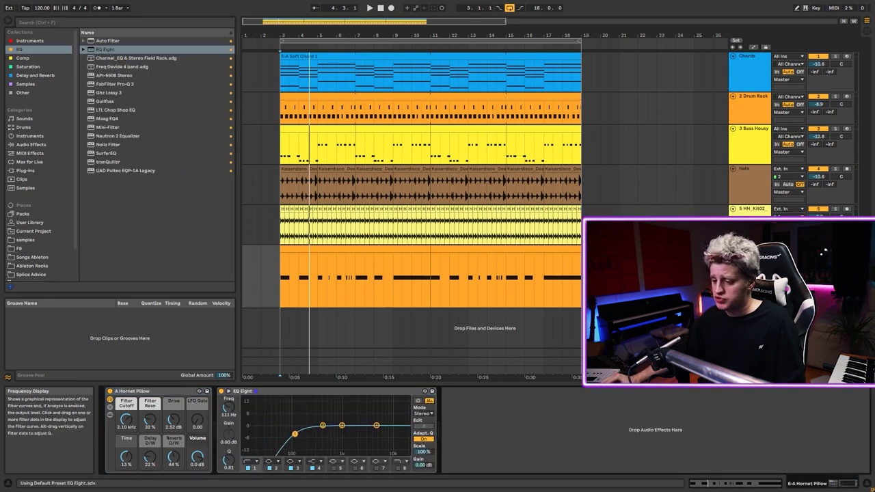
drag(309, 436, 314, 433)
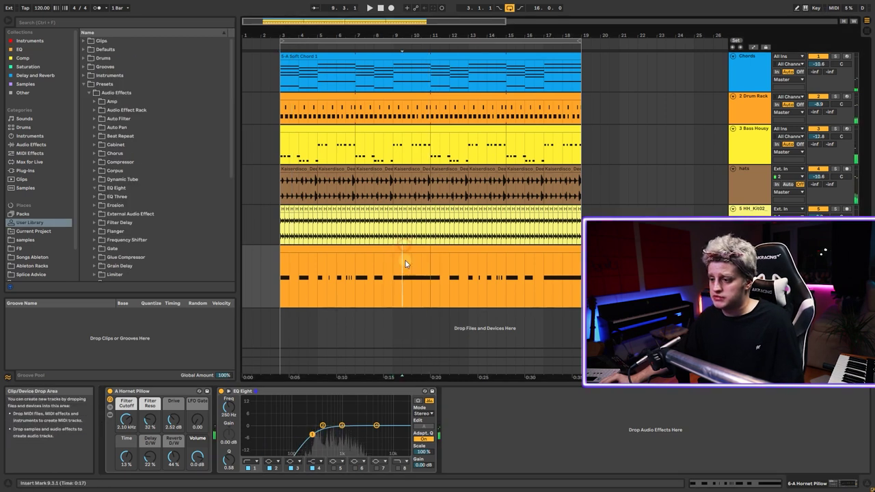
click(395, 283)
click(394, 270)
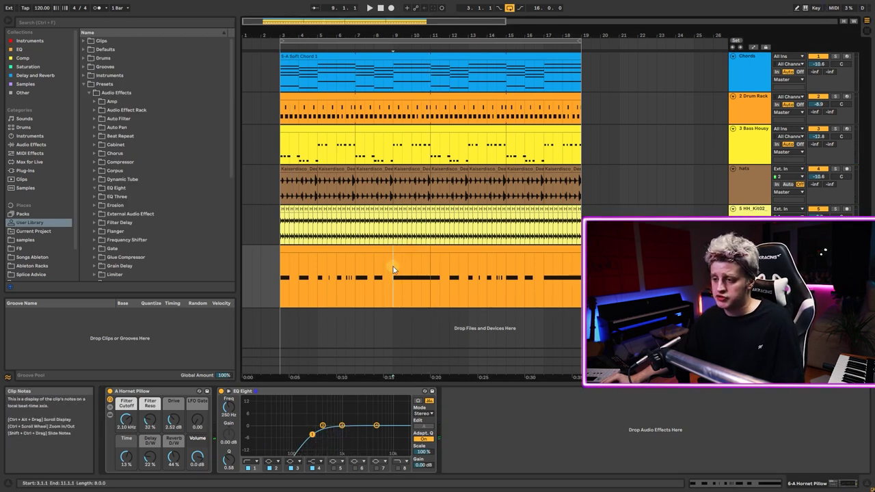
click(303, 284)
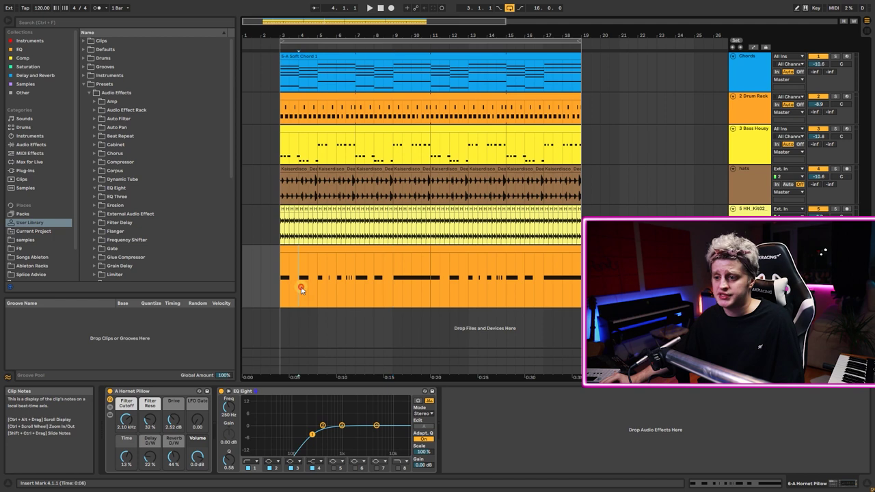
key(space)
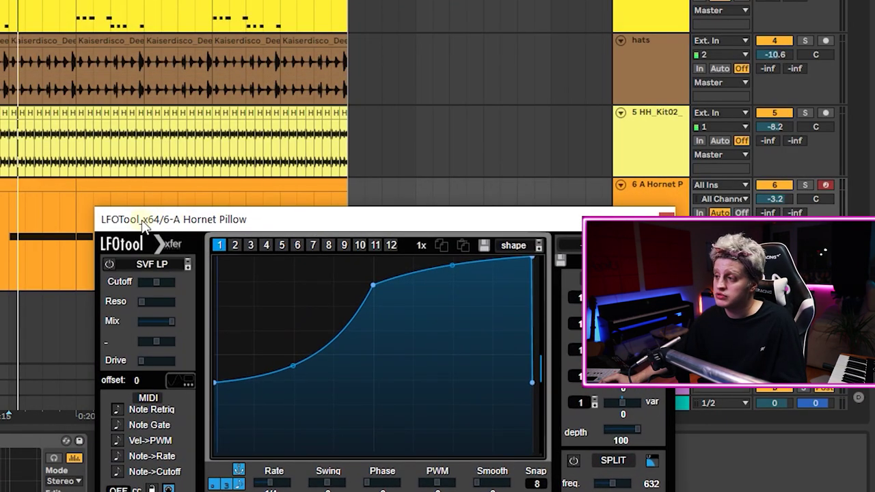
Close the LFOTool window and look at the sidechained Compressors on the shaker and hats tracks
click(658, 162)
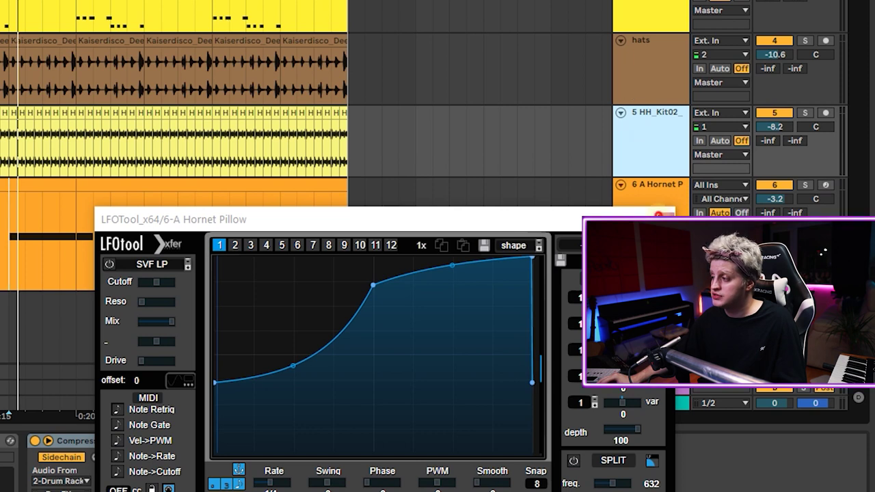
click(658, 215)
click(643, 87)
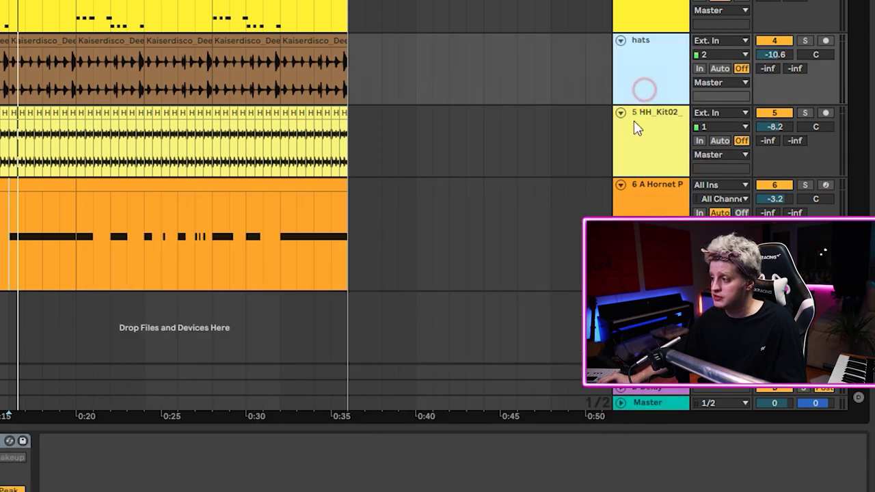
Reselect and solo the A Hornet Pillow track, and lower the starting point of the LFOTool curve for deeper ducking
click(643, 198)
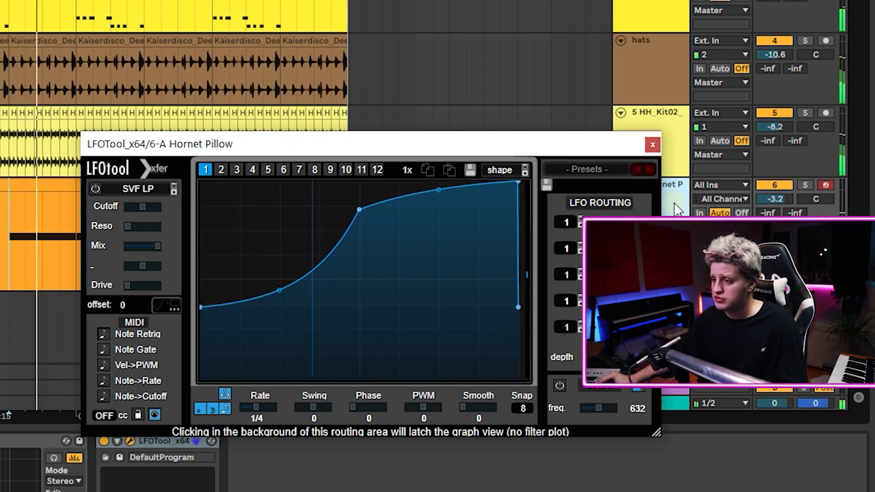
click(805, 185)
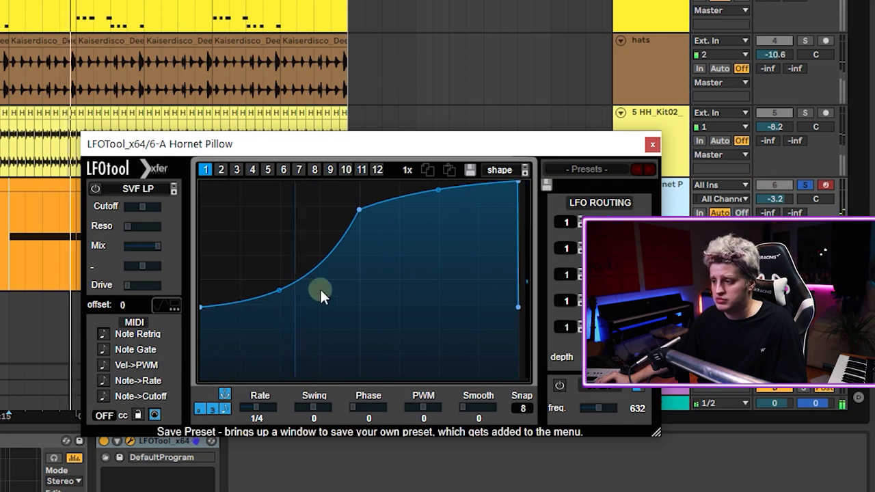
drag(199, 303, 188, 358)
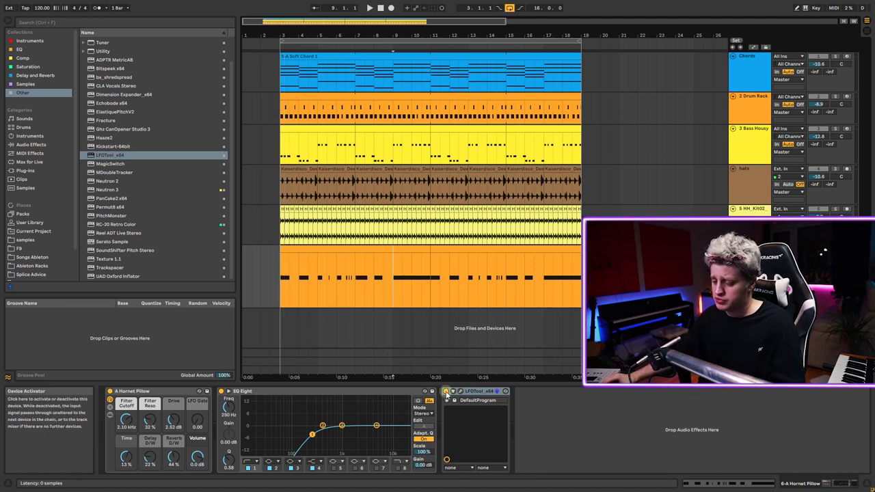
Show the automation of LFOTool's device activator on the lead track and set it to off before bar 9
right_click(446, 394)
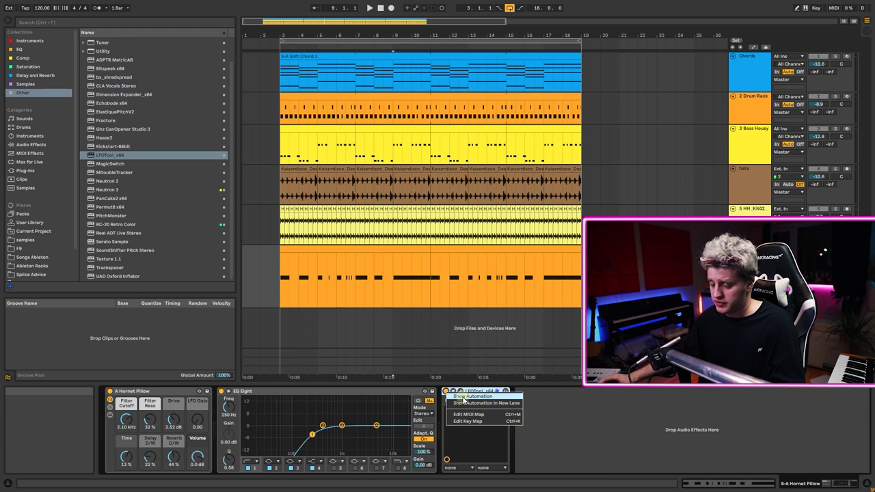
click(464, 398)
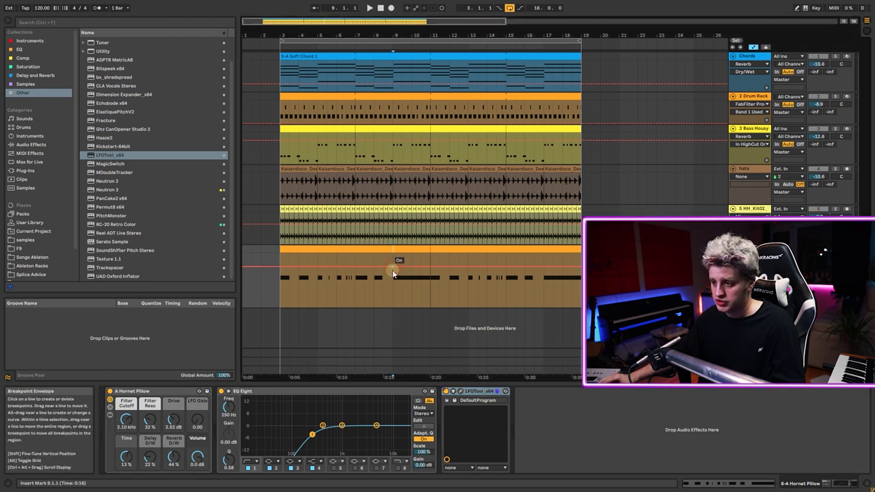
drag(394, 266, 387, 293)
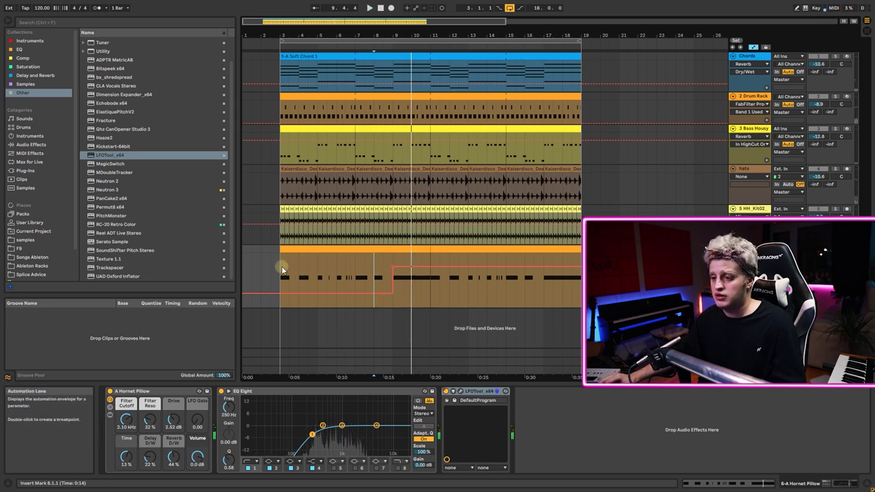
Duplicate bars 3 to 11 of the lead with its LFOTool automation onto bars 11 to 19, and hide the automation
drag(277, 262, 430, 272)
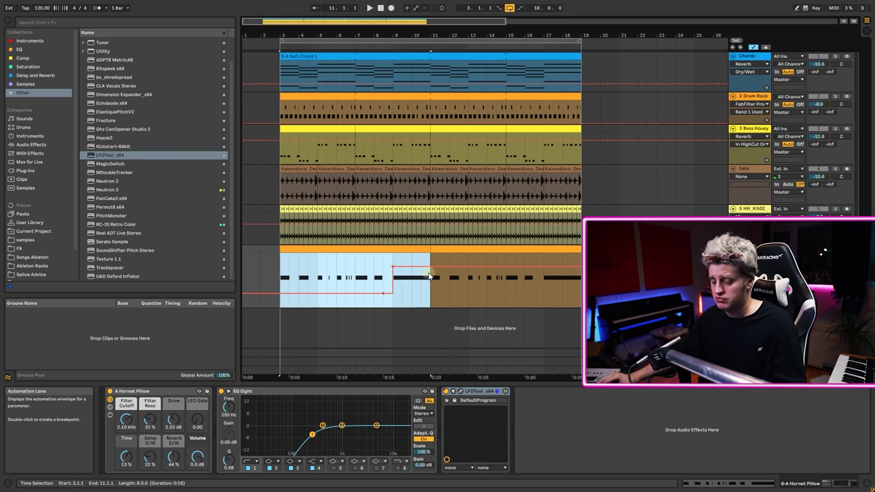
key(ctrl+d)
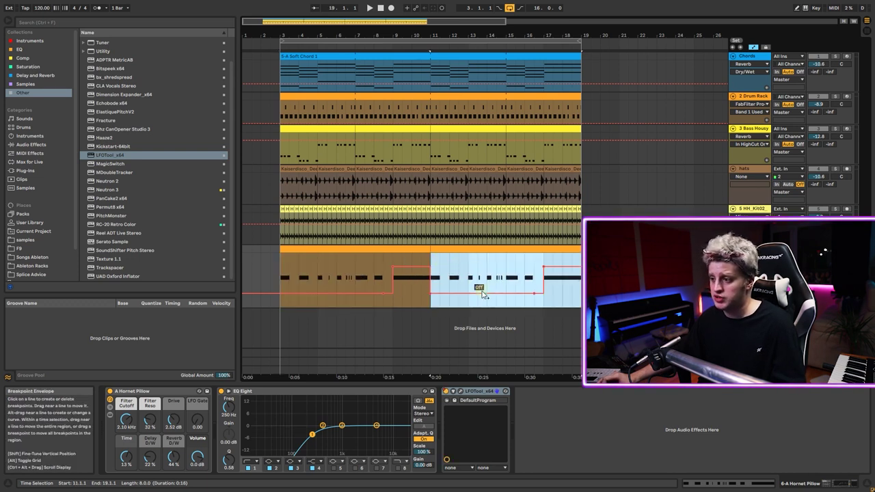
click(294, 278)
key(a)
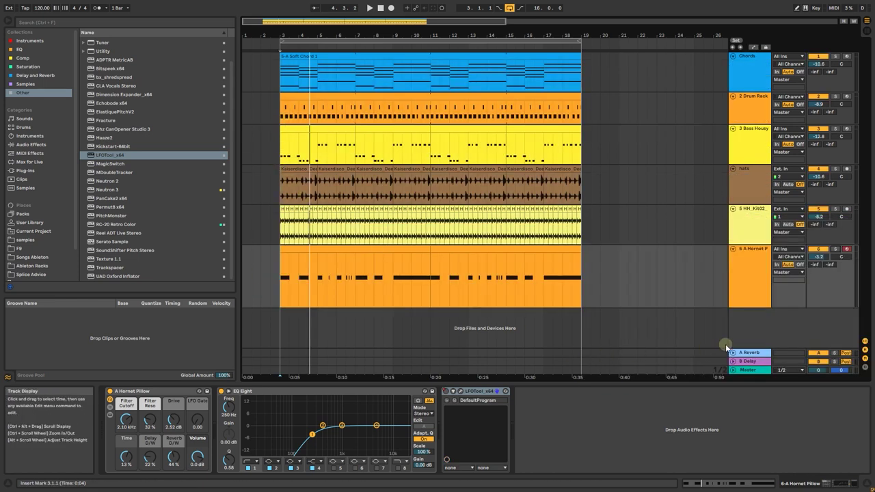
Recolour the A Hornet Pillow track magenta and assign the track colour to its clips
click(738, 274)
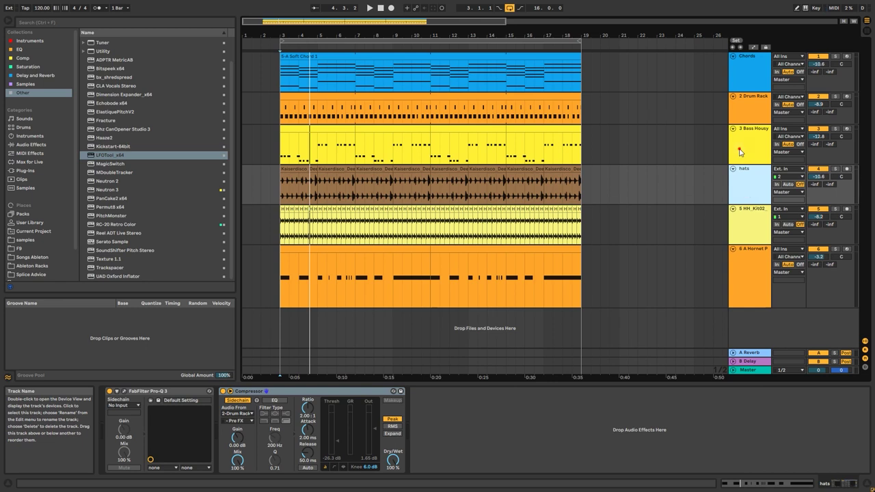
right_click(754, 264)
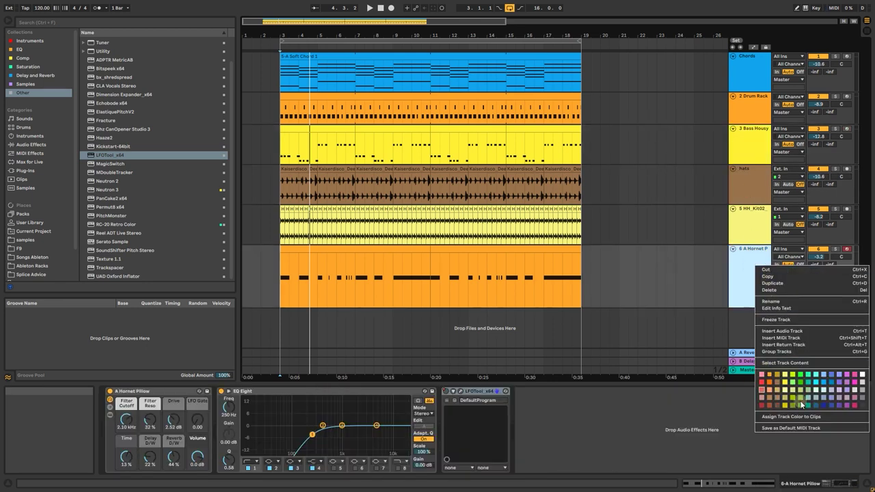
click(855, 385)
click(740, 274)
right_click(744, 271)
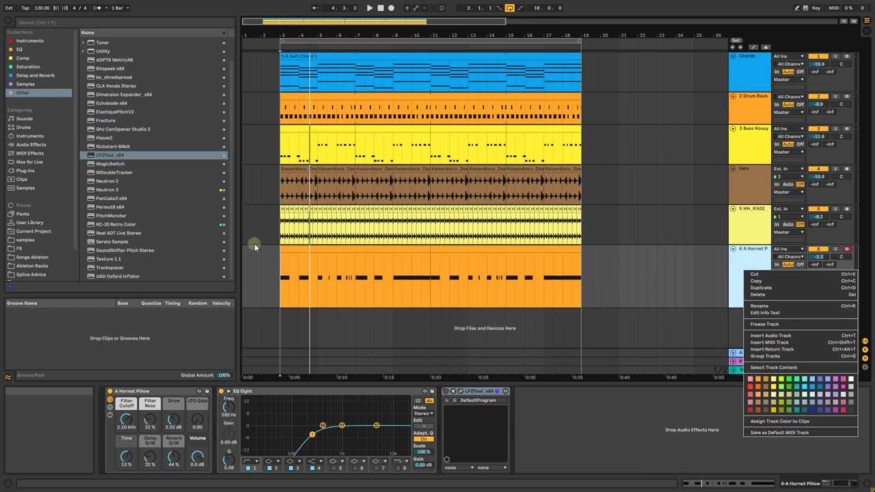
click(773, 421)
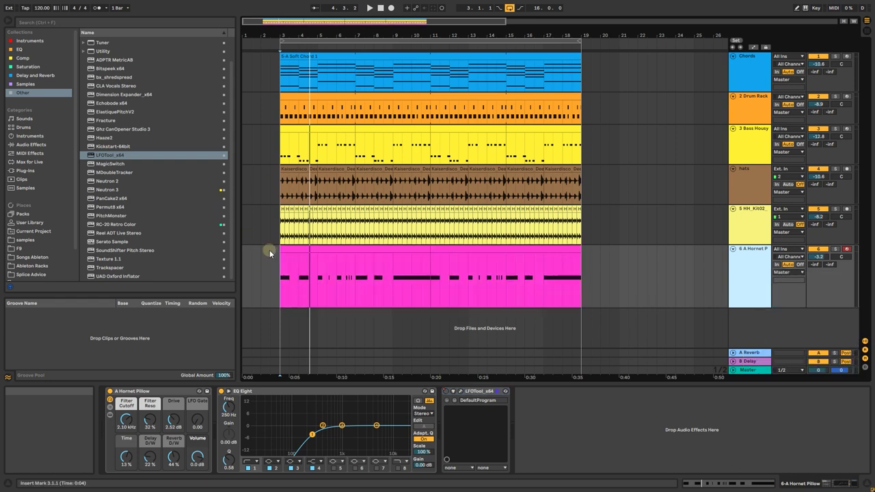
Audition the arrangement and add a Limiter audio effect to the Master track
key(space)
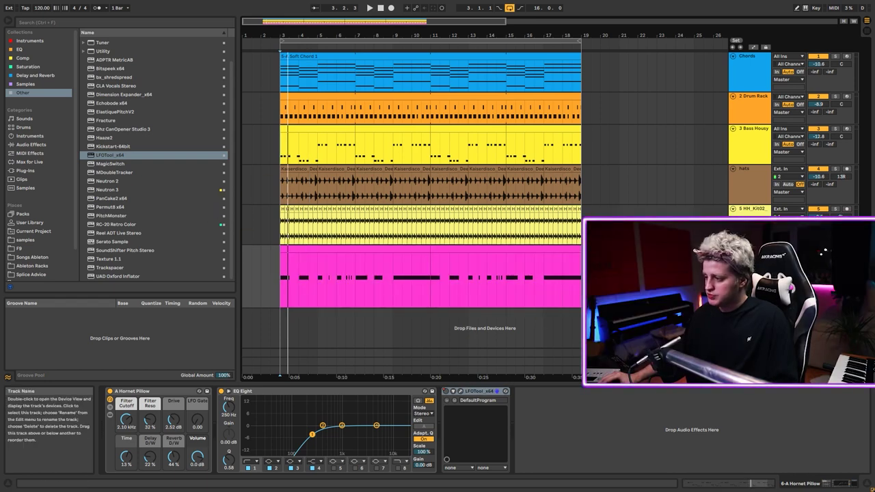
click(749, 371)
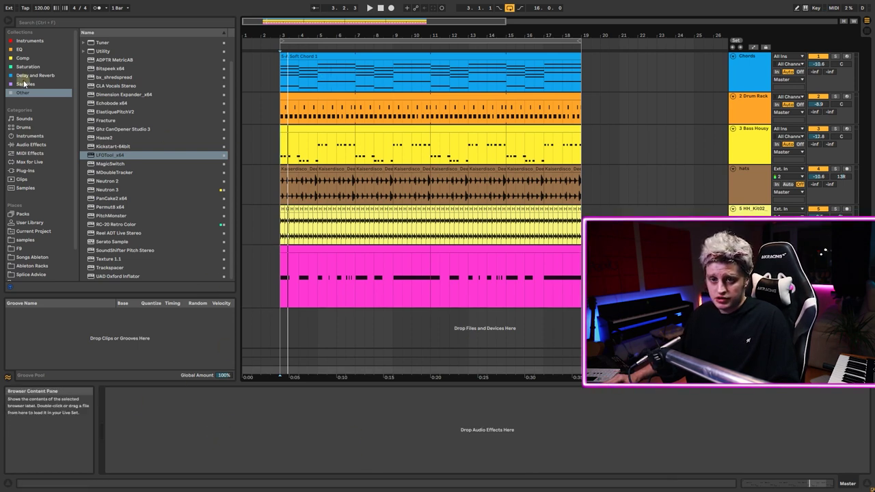
click(31, 144)
scroll(123, 137, down, 3)
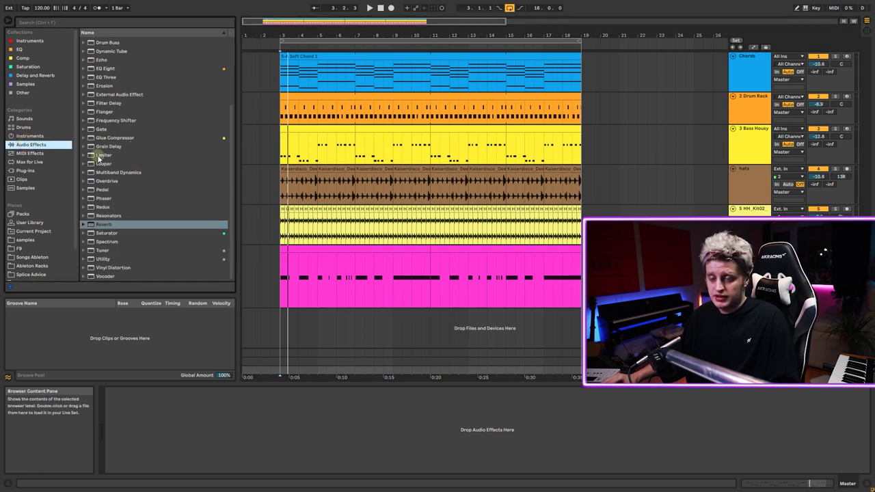
double_click(100, 156)
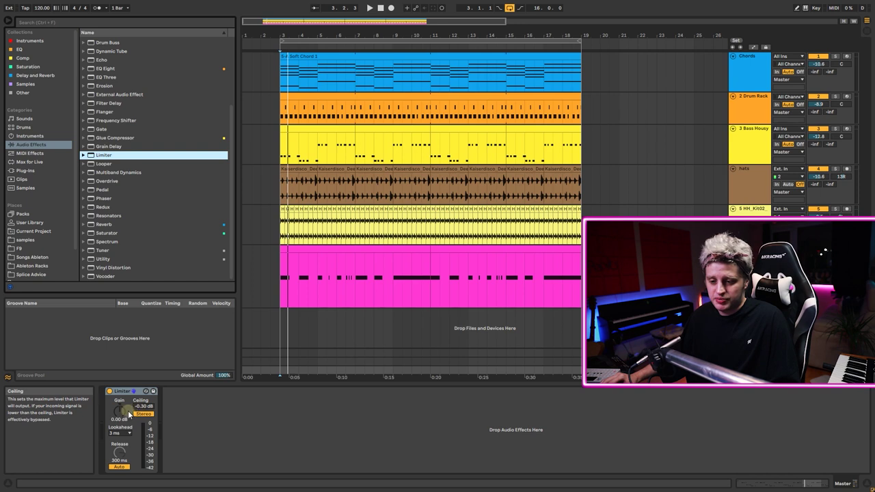
Raise the Master Limiter's gain to 11.0 dB while auditioning the arrangement
key(space)
mouse_move(122, 415)
mouse_down()
mouse_move(121, 378)
mouse_move(119, 425)
mouse_up()
key(space)
key(space)
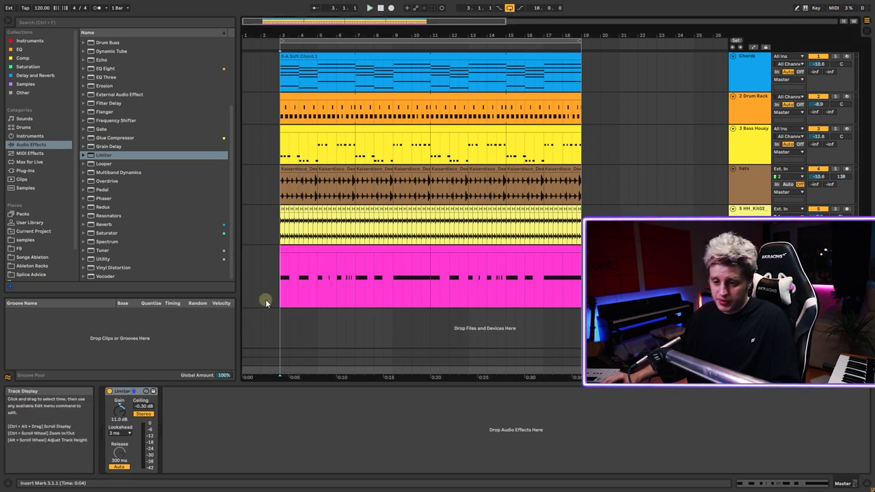